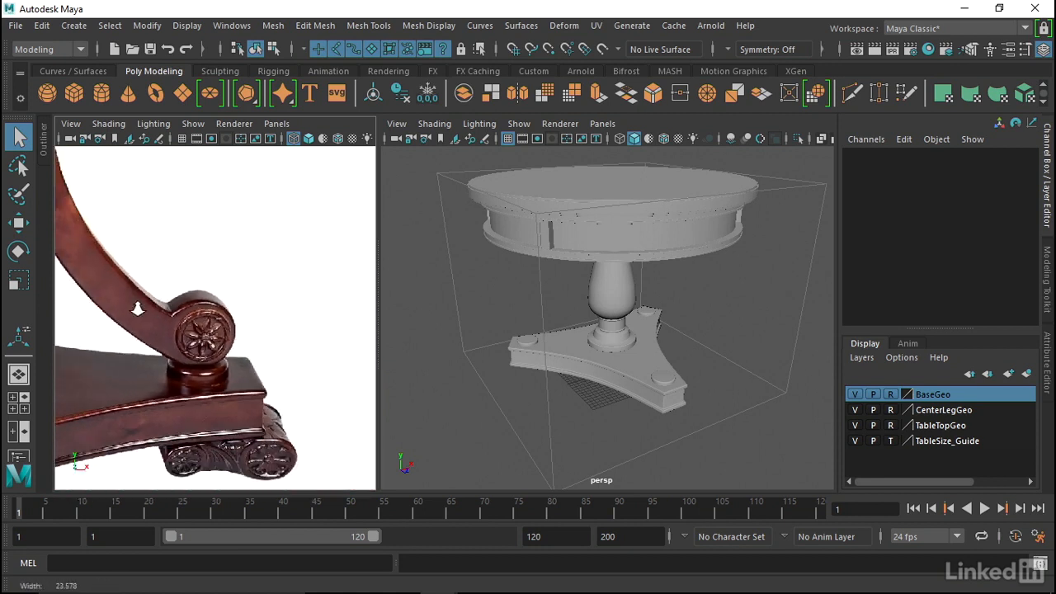
Step: Examine the curved leg's scrolls and round pad in the reference photo and compare them with the modelled base
scroll(262, 312, "up", 2)
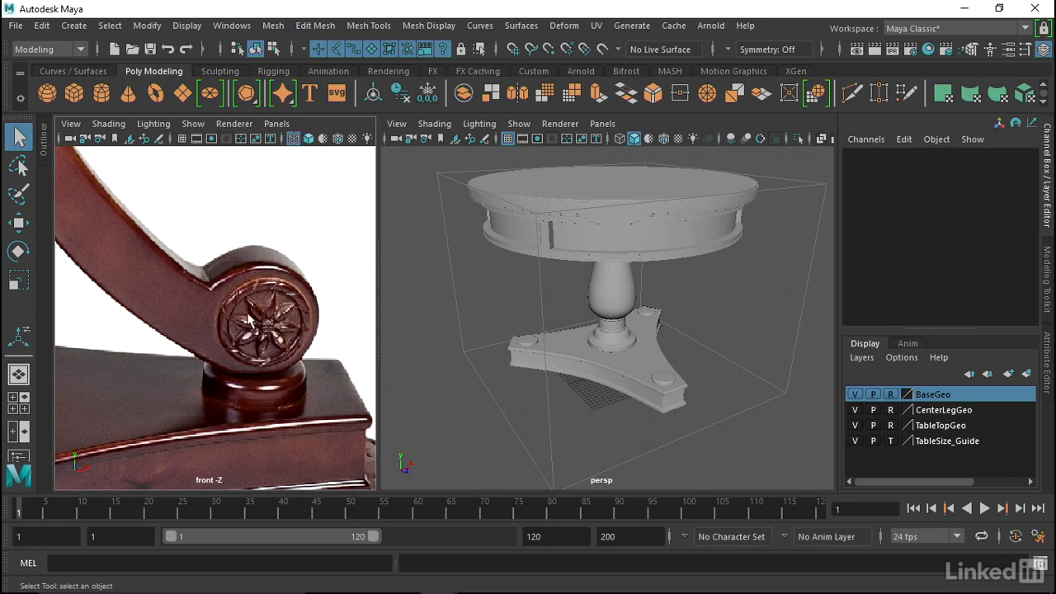
right_click_drag(253, 310, 279, 342, "alt")
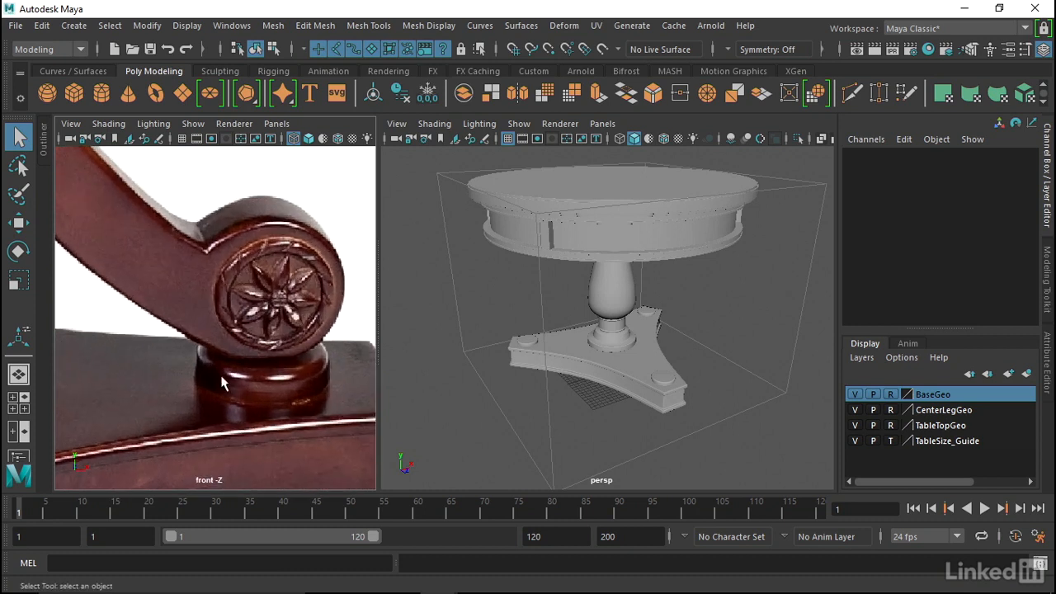
right_click_drag(594, 394, 610, 316, "alt")
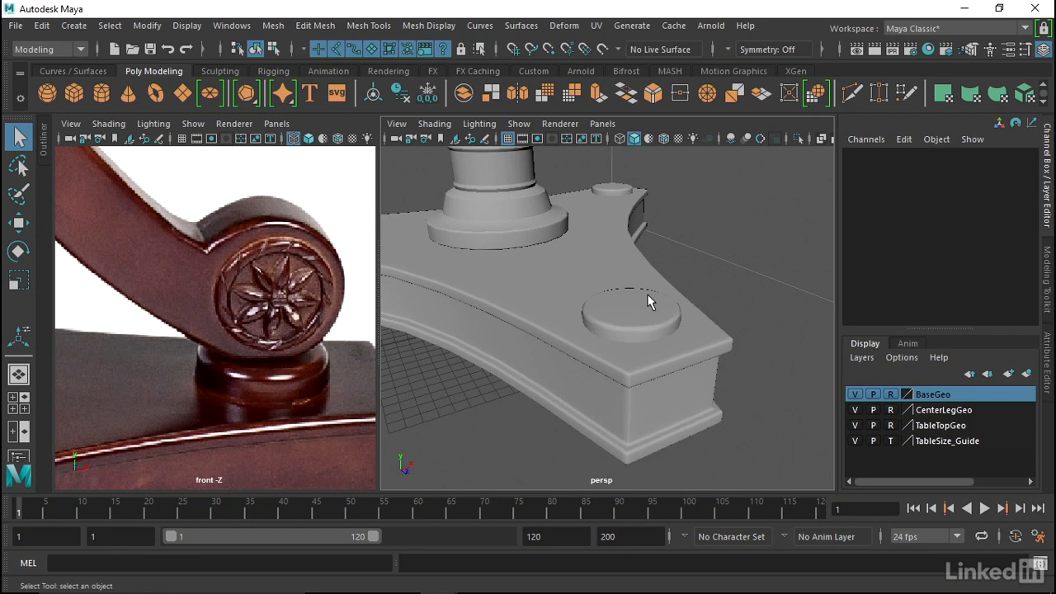
right_click_drag(612, 254, 515, 226, "alt")
right_click_drag(231, 263, 193, 311, "alt")
middle_click_drag(168, 247, 271, 261, "alt")
left_click(172, 257, "alt")
right_click_drag(143, 239, 246, 317, "alt")
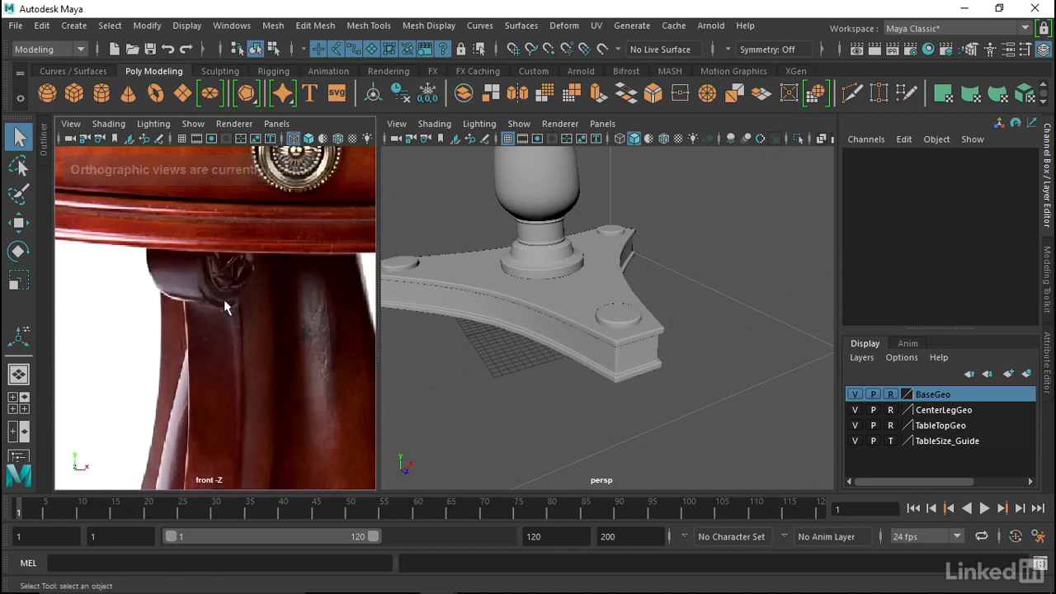
right_click_drag(566, 267, 595, 284, "alt")
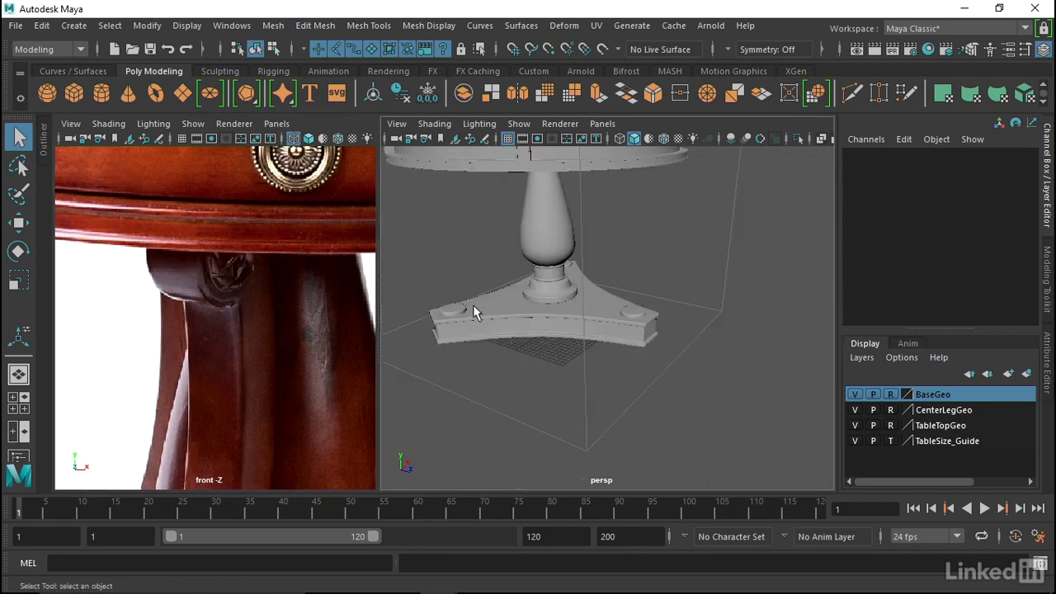
right_click_drag(275, 327, 94, 319, "alt")
middle_click_drag(94, 319, 264, 289, "alt")
right_click_drag(264, 290, 235, 257, "alt")
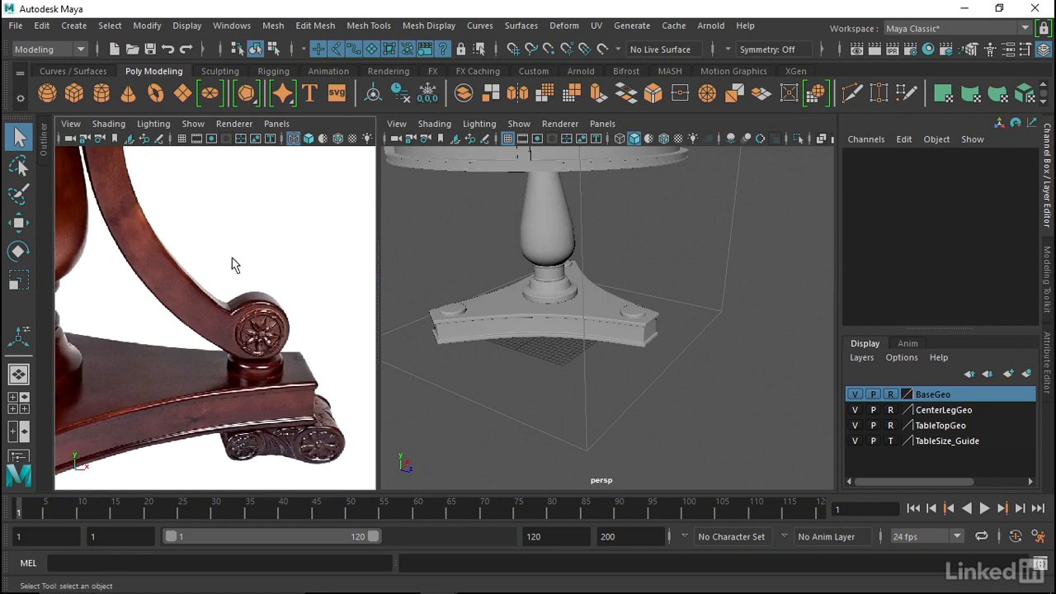
middle_click_drag(206, 301, 163, 287, "alt")
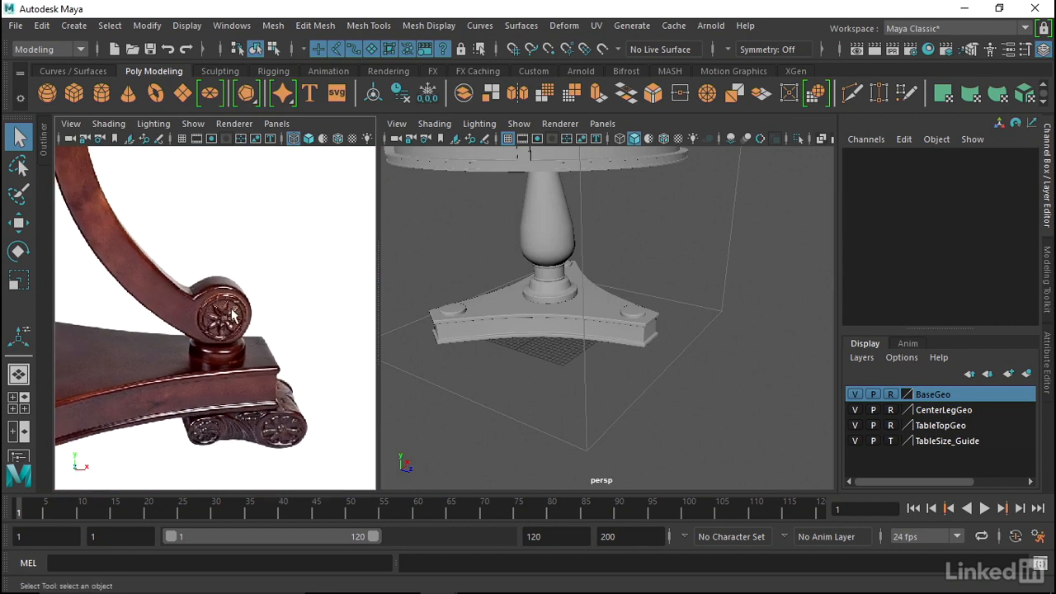
right_click_drag(237, 316, 222, 261, "alt")
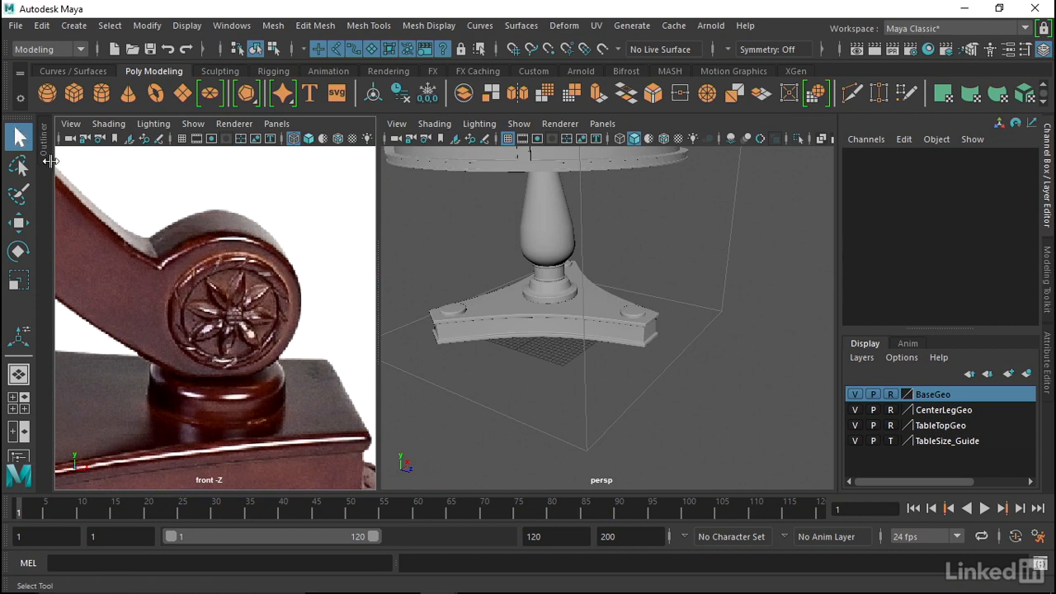
Step: Switch the model viewport from perspective to the left view, framing the space between the tabletop and the base
right_click_drag(506, 259, 553, 255, "alt")
key("space")
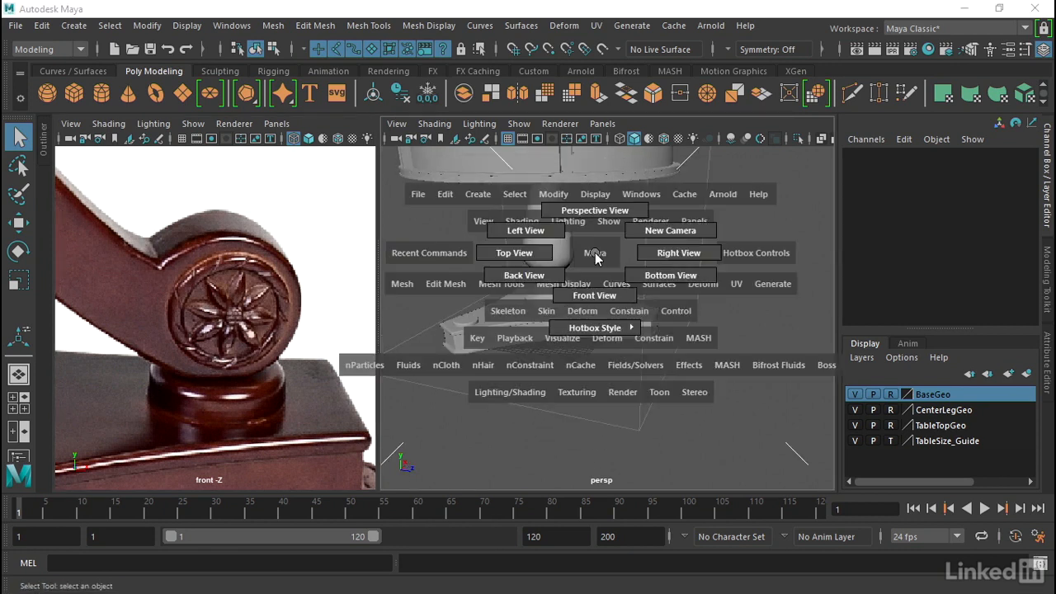
left_click_drag(594, 249, 528, 230)
middle_click_drag(637, 330, 601, 62, "alt")
middle_click_drag(683, 282, 646, 248, "alt")
right_click_drag(644, 246, 550, 290, "alt")
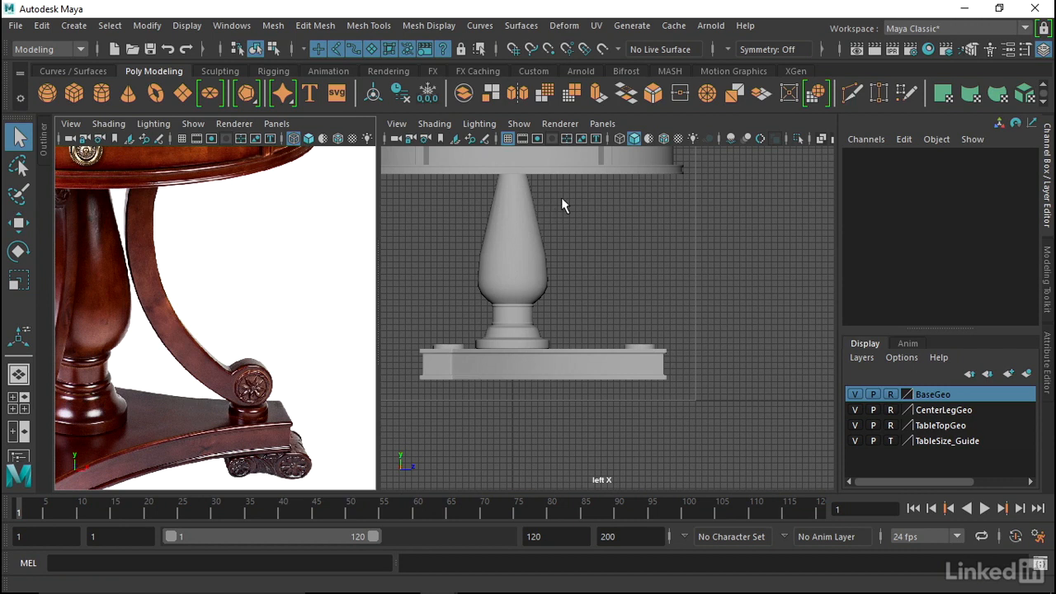
Step: Load LegShape.jpg from the Maya Project sourceimages\Chapter04 folder on the Desktop as an image plane in the left view
left_click(455, 138)
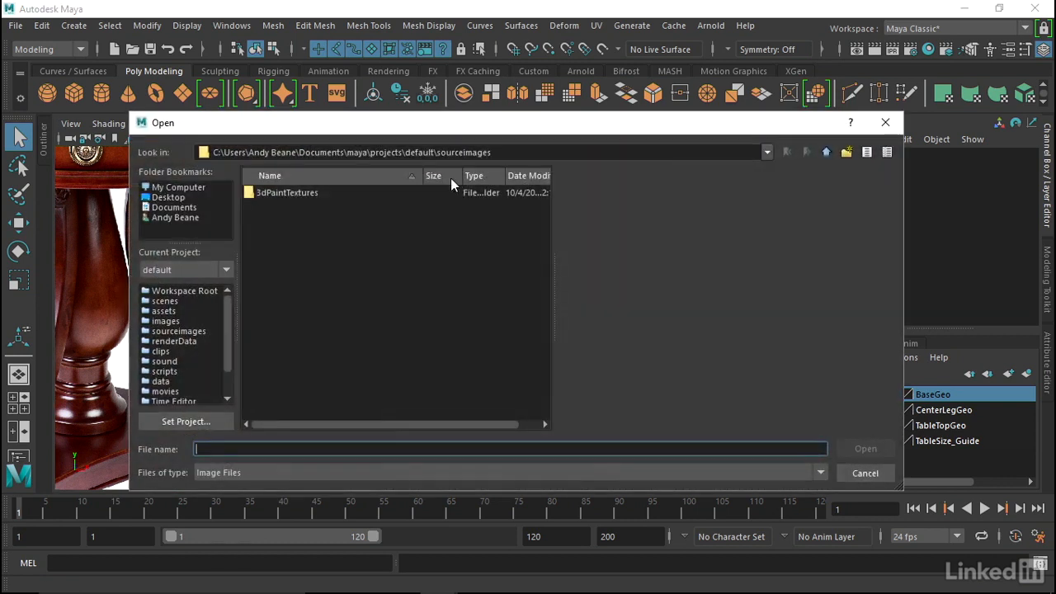
left_click(174, 189)
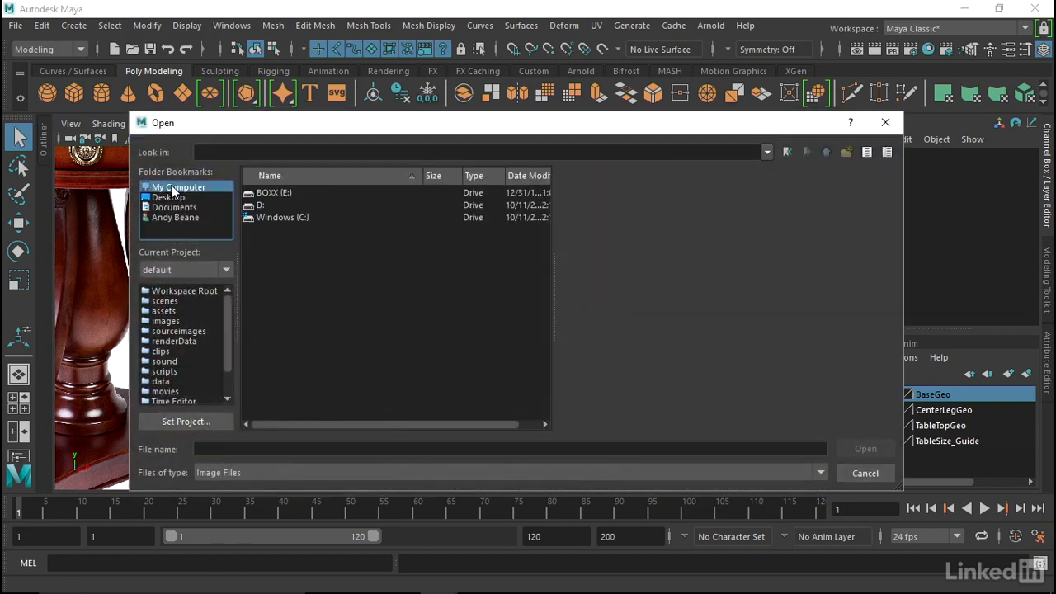
left_click(169, 199)
double_click(278, 195)
double_click(272, 267)
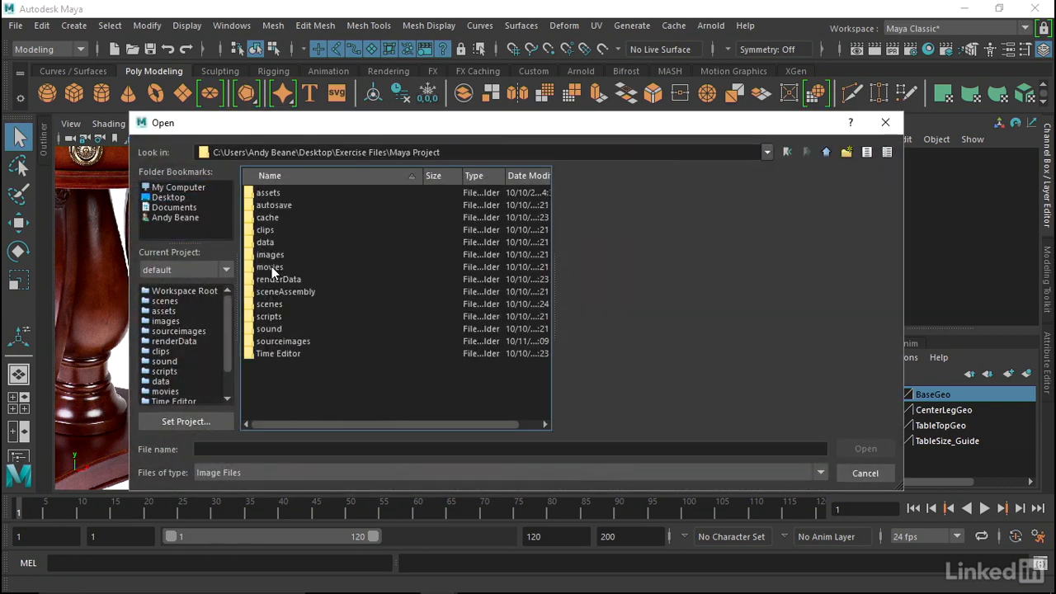
double_click(283, 342)
double_click(276, 217)
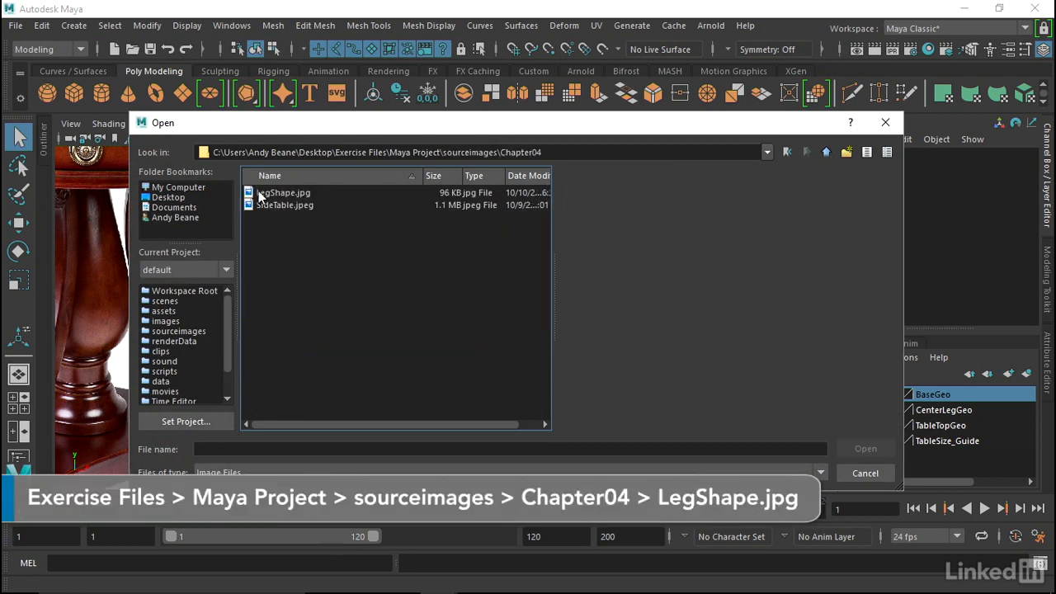
left_click(256, 195)
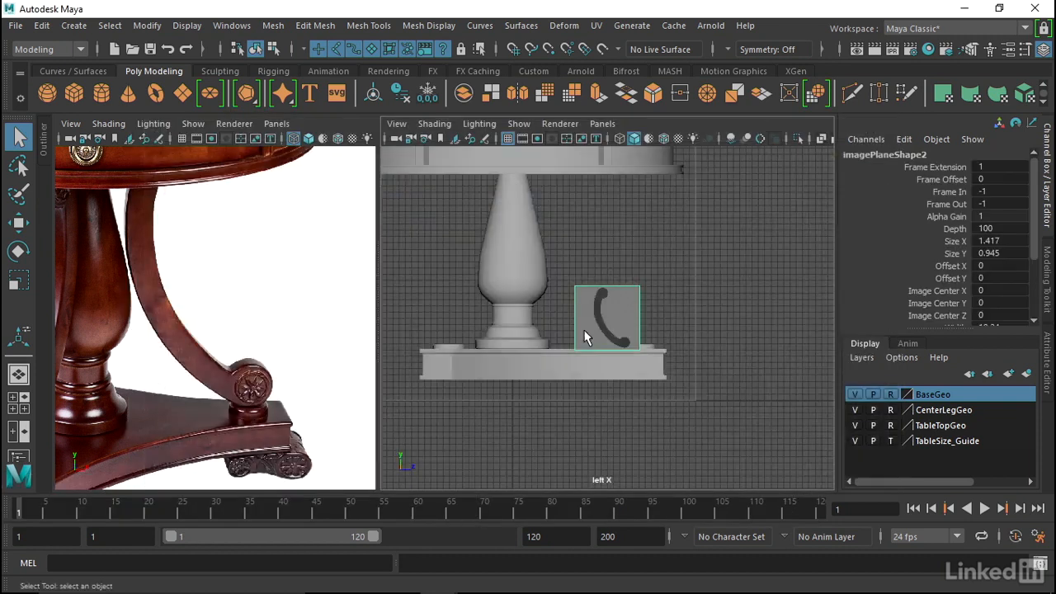
Step: Move the leg shape image plane up and enlarge it to roughly span the gap between base and tabletop
scroll(630, 344, "up", 4)
middle_click_drag(630, 344, 632, 345, "alt")
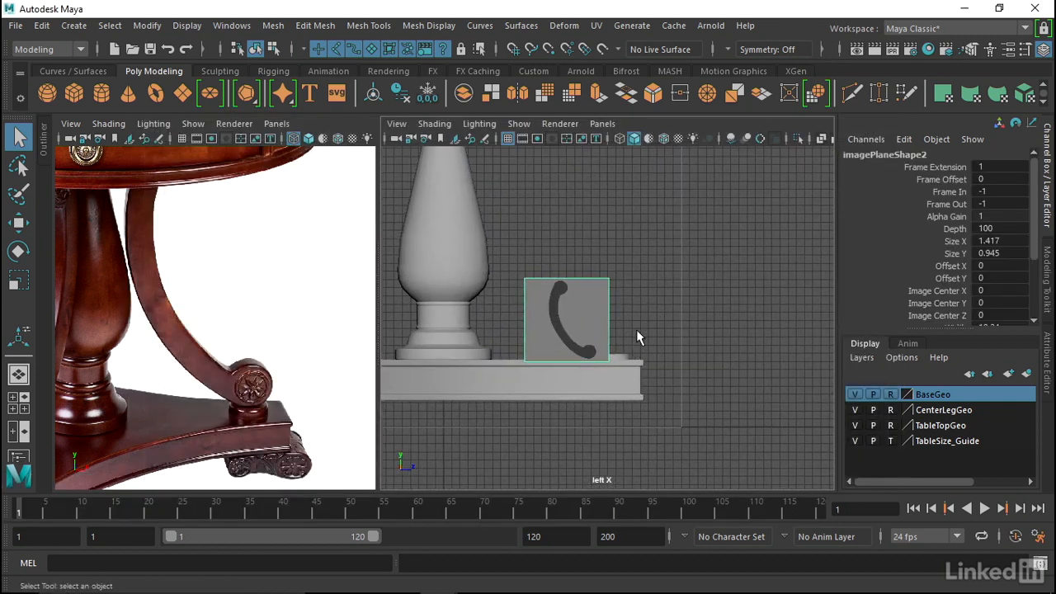
key("w")
left_click_drag(567, 319, 580, 234)
middle_click_drag(609, 254, 619, 308, "alt")
right_click_drag(618, 308, 622, 312, "alt")
key("e")
key("r")
left_click_drag(588, 285, 696, 291)
middle_click_drag(683, 289, 663, 312, "alt")
right_click_drag(639, 315, 644, 318, "alt")
Step: Move the leg shape image plane along X to the table in the perspective view and return to the left view
key("space")
left_click_drag(644, 311, 638, 262)
mouse_move(612, 267)
right_mouse_down("alt")
mouse_move(504, 275)
mouse_move(531, 285)
right_mouse_up("alt")
middle_click_drag(531, 291, 575, 231, "alt")
right_click_drag(625, 269, 518, 255, "alt")
middle_click_drag(519, 256, 546, 231, "alt")
right_click_drag(547, 231, 500, 235, "alt")
middle_click_drag(587, 300, 622, 269, "alt")
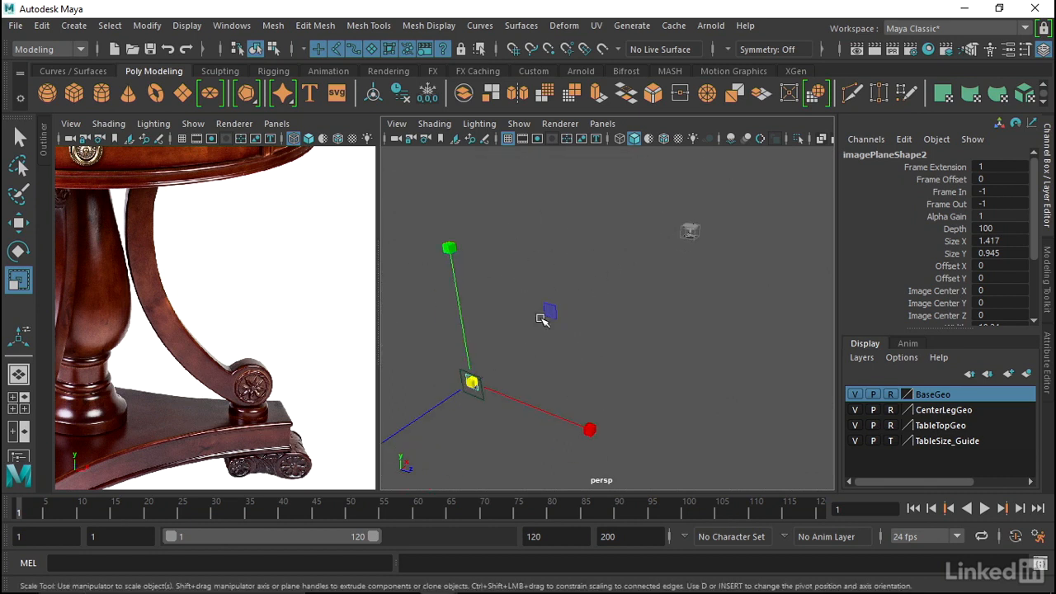
key("w")
left_click_drag(514, 369, 714, 216)
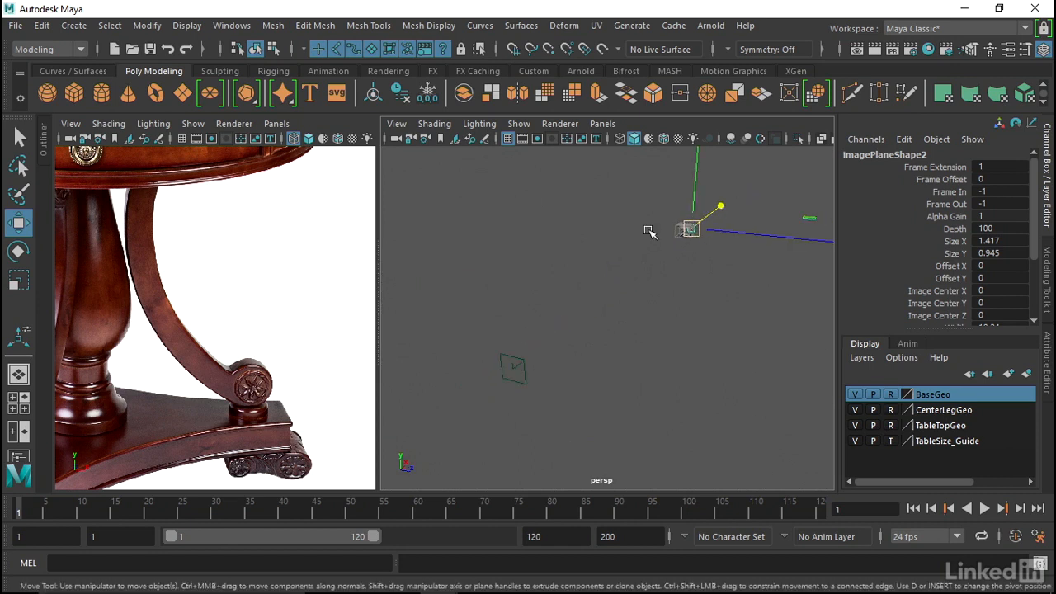
key("space")
left_click_drag(595, 220, 588, 223)
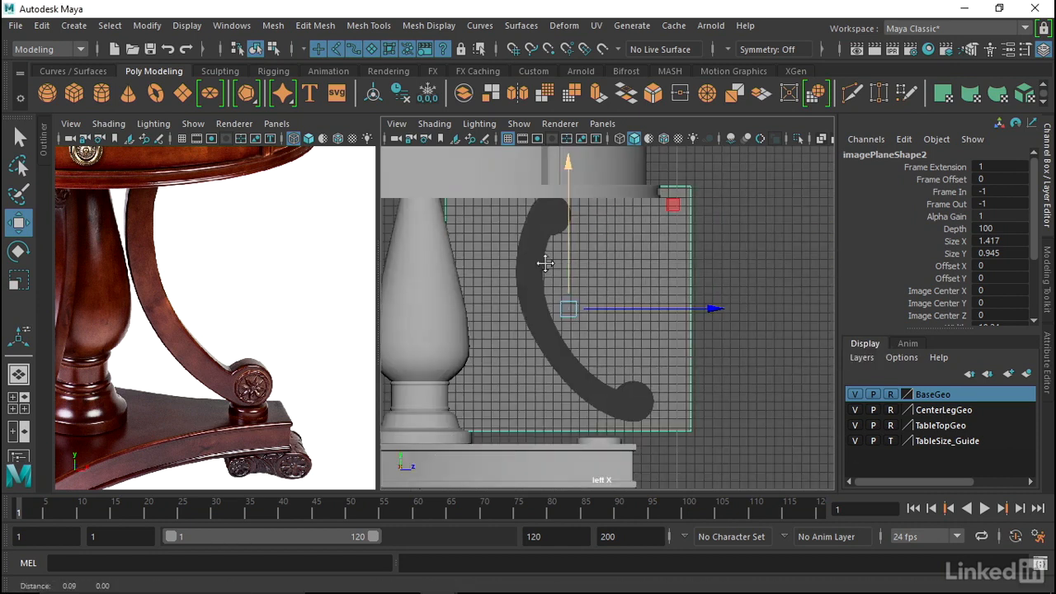
Step: Move and tilt the leg shape image plane so its curve fits between the tabletop and the base's round pad
right_click_drag(547, 259, 561, 305, "alt")
left_click_drag(561, 302, 521, 315)
right_click_drag(525, 319, 543, 317, "alt")
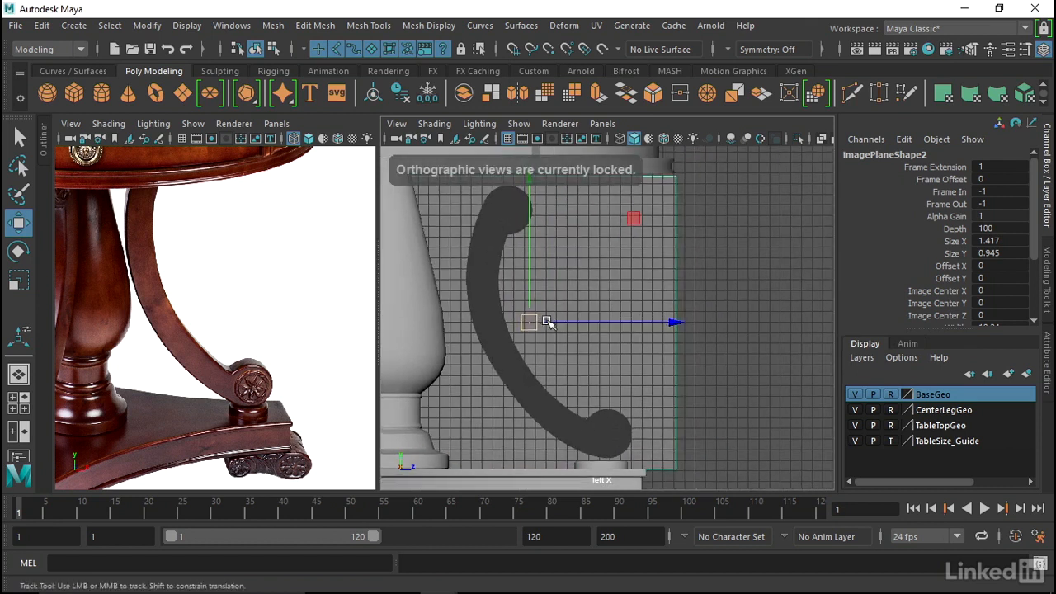
key("e")
left_click_drag(627, 215, 635, 273)
key("w")
middle_click_drag(617, 254, 632, 244, "alt")
left_click_drag(550, 314, 559, 304)
middle_click_drag(570, 181, 569, 174, "alt")
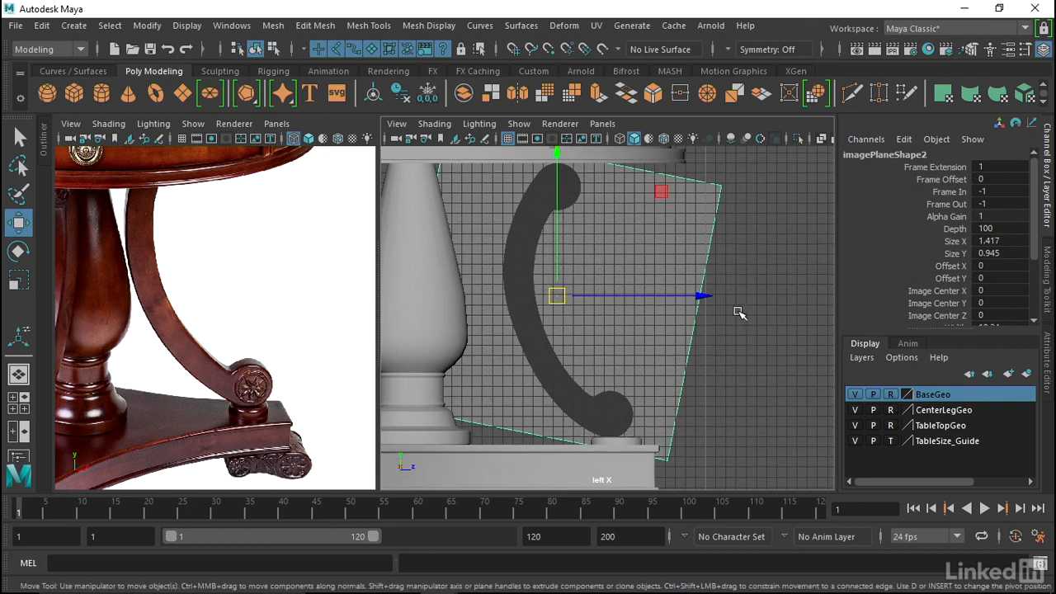
Step: Rotate the leg shape image plane back to nearly upright
left_click_drag(730, 322, 641, 310, "alt")
key("e")
left_click_drag(664, 216, 647, 200)
right_click_drag(648, 199, 632, 211, "alt")
middle_click_drag(632, 211, 639, 219, "alt")
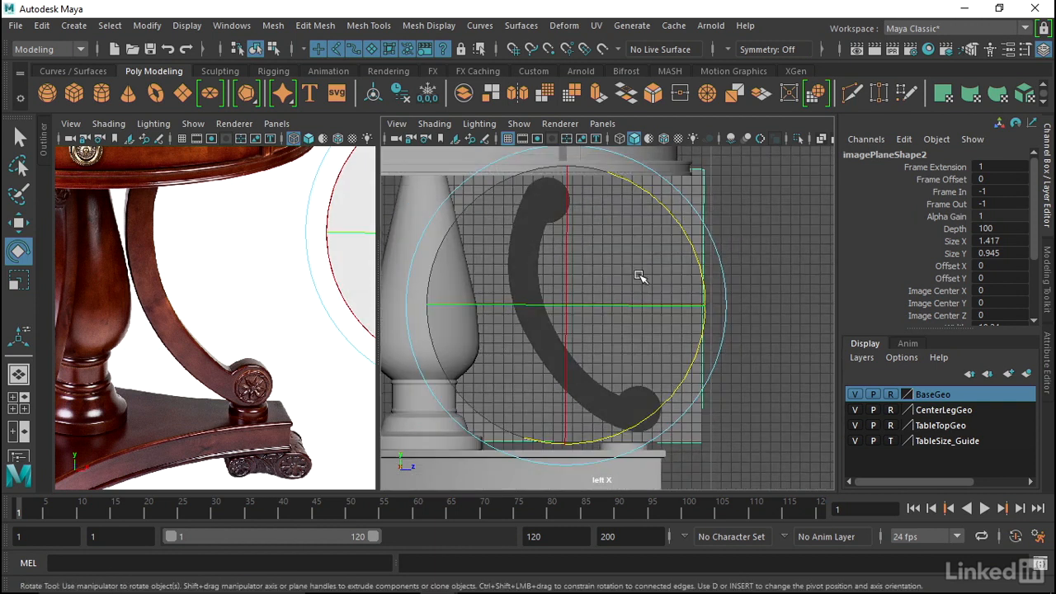
Step: Scale the leg shape image plane to about 2.8 and shift it so the lower scroll rests on the base's round pad
key("r")
mouse_move(566, 302)
left_mouse_down()
mouse_move(576, 305)
mouse_move(551, 309)
left_mouse_up()
key("w")
key("e")
key("r")
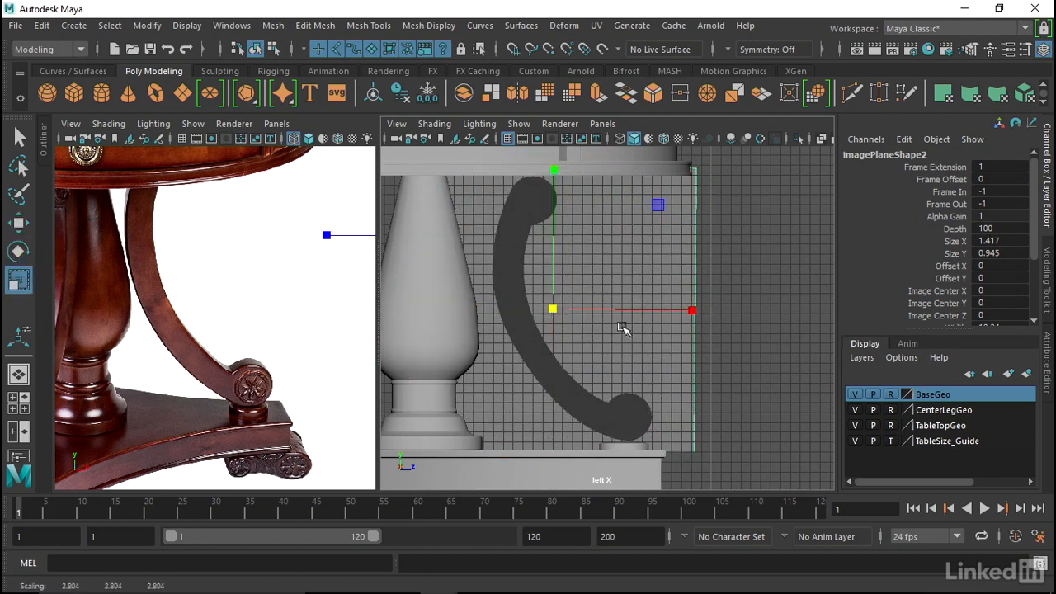
right_click_drag(621, 416, 614, 415, "alt")
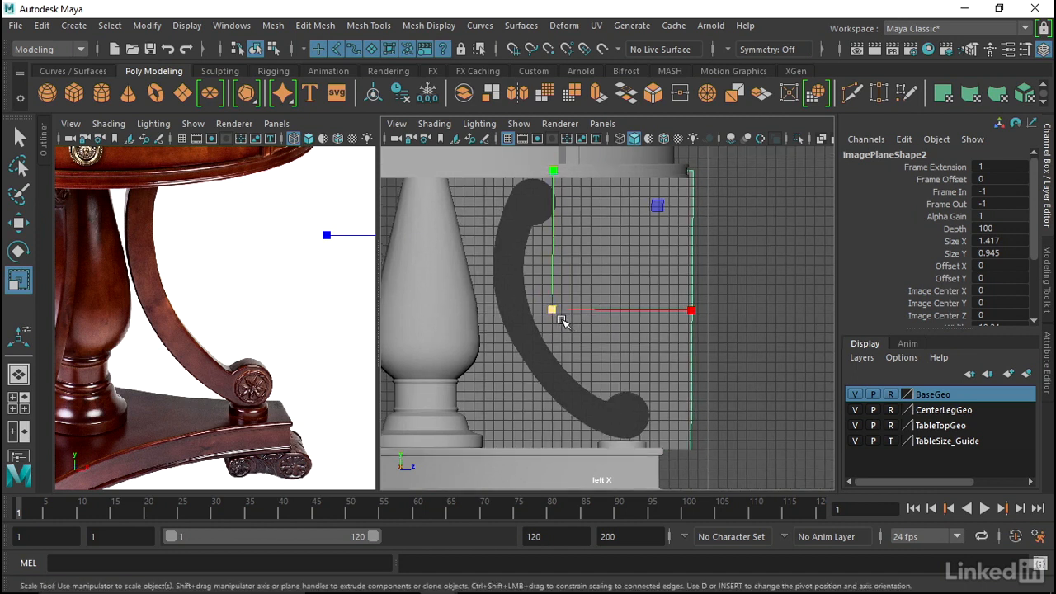
key("w")
left_click_drag(631, 318, 623, 316)
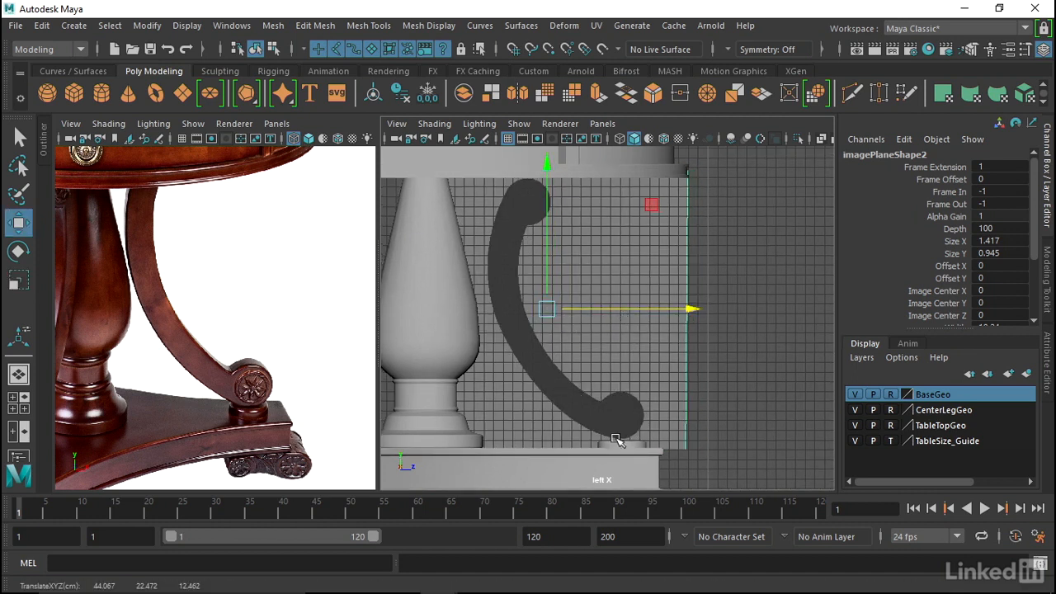
left_click_drag(547, 235, 548, 239)
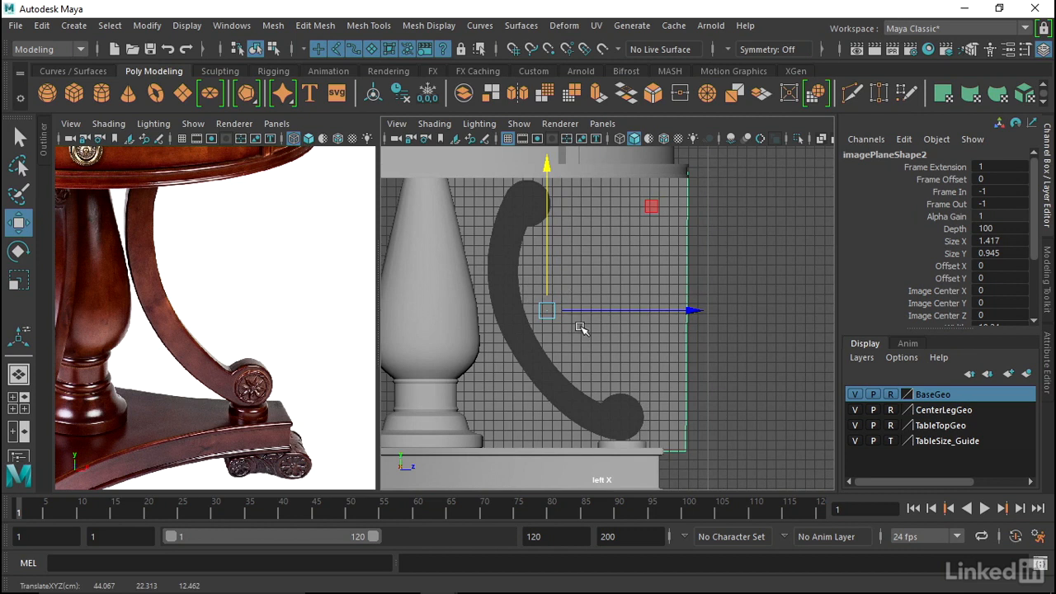
right_click_drag(575, 320, 653, 371, "alt")
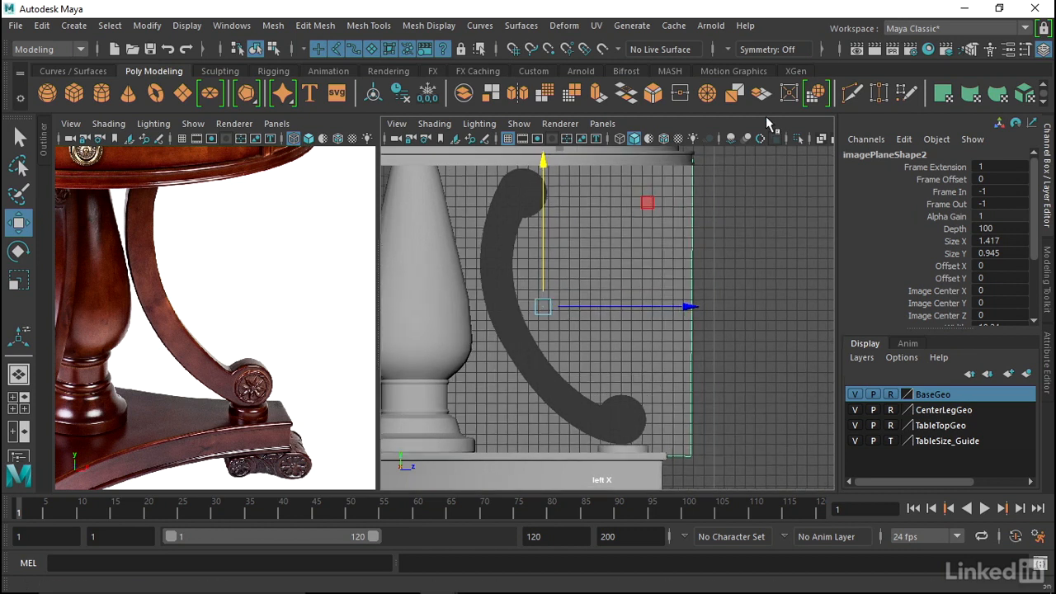
Step: Create a polygon disc and move it to the centre of the leg's lower scroll, about Y 11.4 and Z 20
key("space")
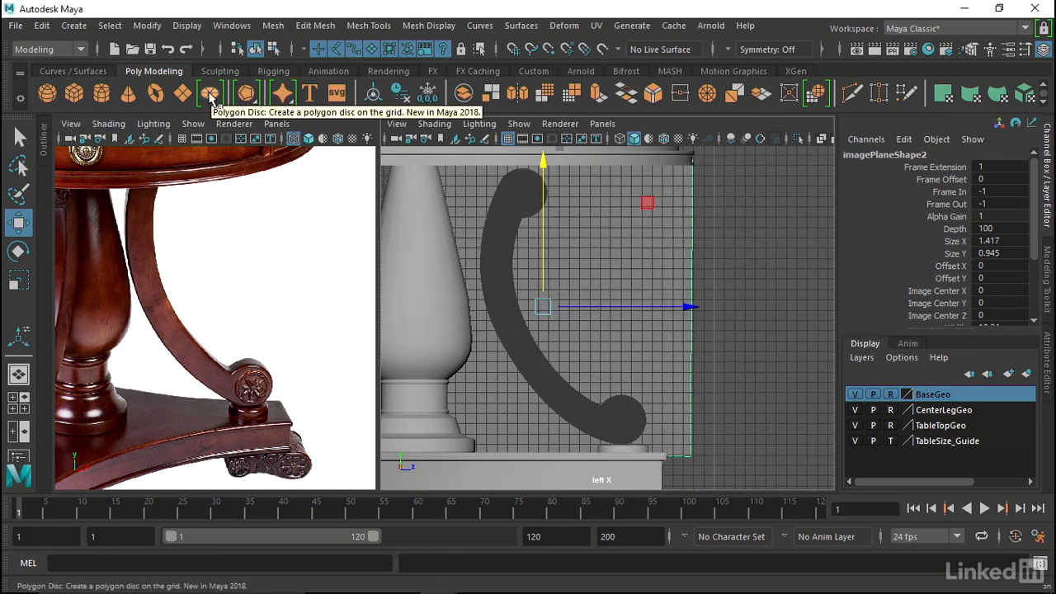
left_click(210, 97)
middle_click_drag(526, 336, 604, 256, "alt")
left_click_drag(495, 456, 702, 339)
middle_click_drag(689, 331, 576, 305, "alt")
right_click_drag(575, 304, 629, 312, "alt")
Step: Rotate the disc to 90 degrees in Z so that it faces the left view
key("e")
left_click_drag(561, 253, 561, 324)
double_click(999, 228)
type("90")
key("Return")
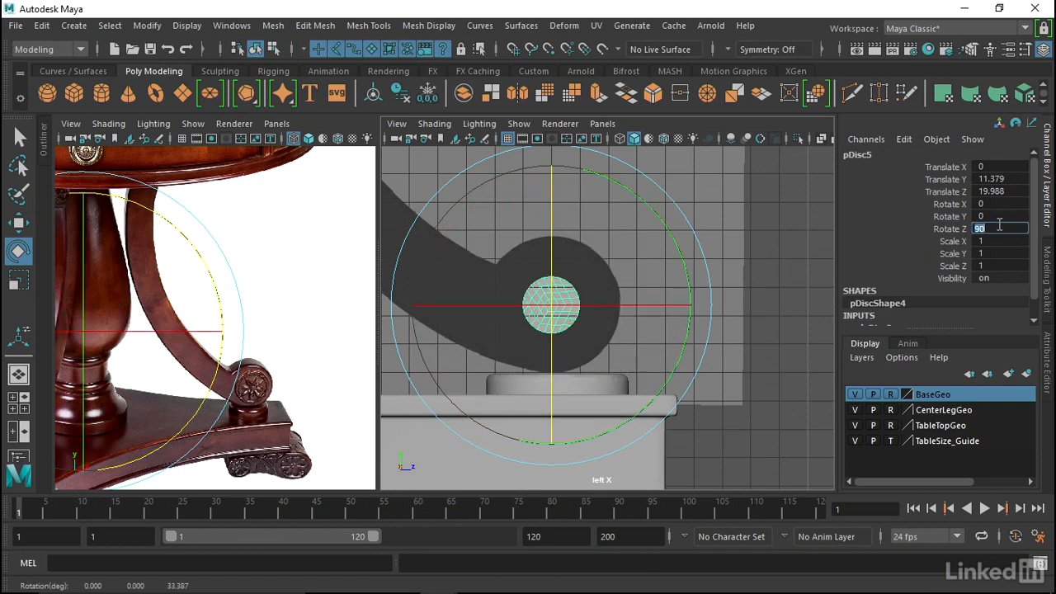
Step: Set the disc's radius to 2, using the carved medallion in the reference photo as a guide
scroll(928, 298, "down", 1)
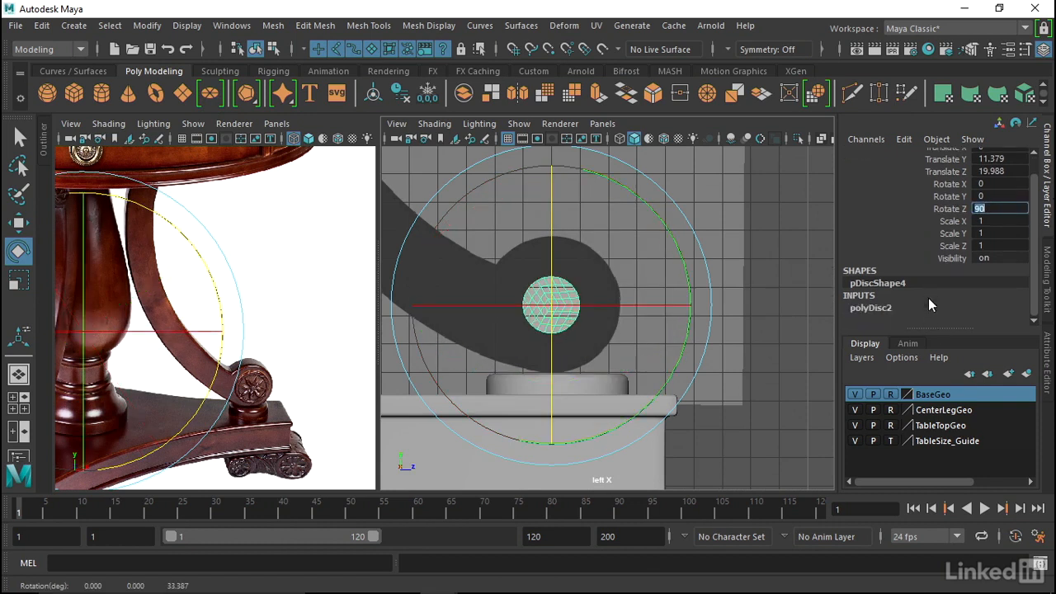
left_click(880, 311)
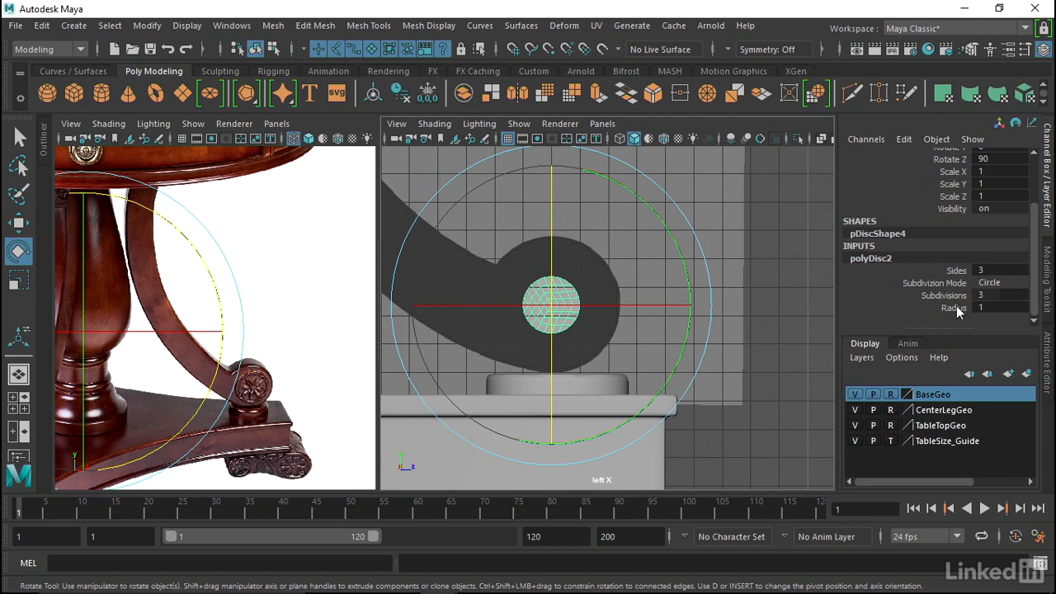
left_click(954, 308)
middle_click_drag(614, 297, 622, 296)
scroll(242, 366, "up", 6)
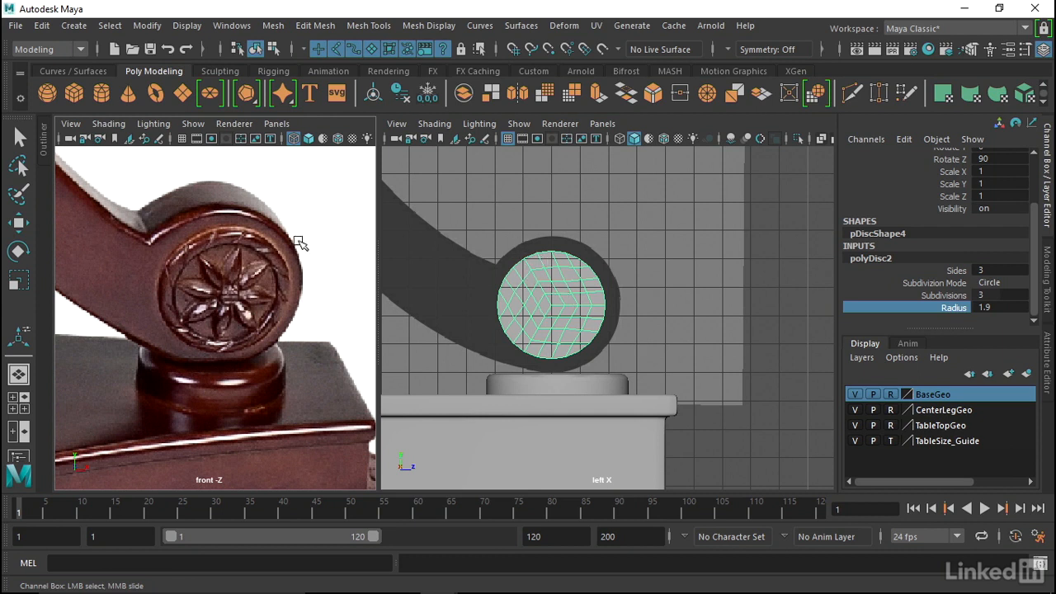
right_click_drag(603, 269, 613, 281, "alt")
middle_click_drag(613, 280, 627, 275, "alt")
left_click(1005, 308)
type("2")
key("Return")
Step: Nudge the disc along Z to centre it within the lower scroll
right_click_drag(623, 290, 632, 296, "alt")
key("w")
left_click_drag(598, 299, 600, 297)
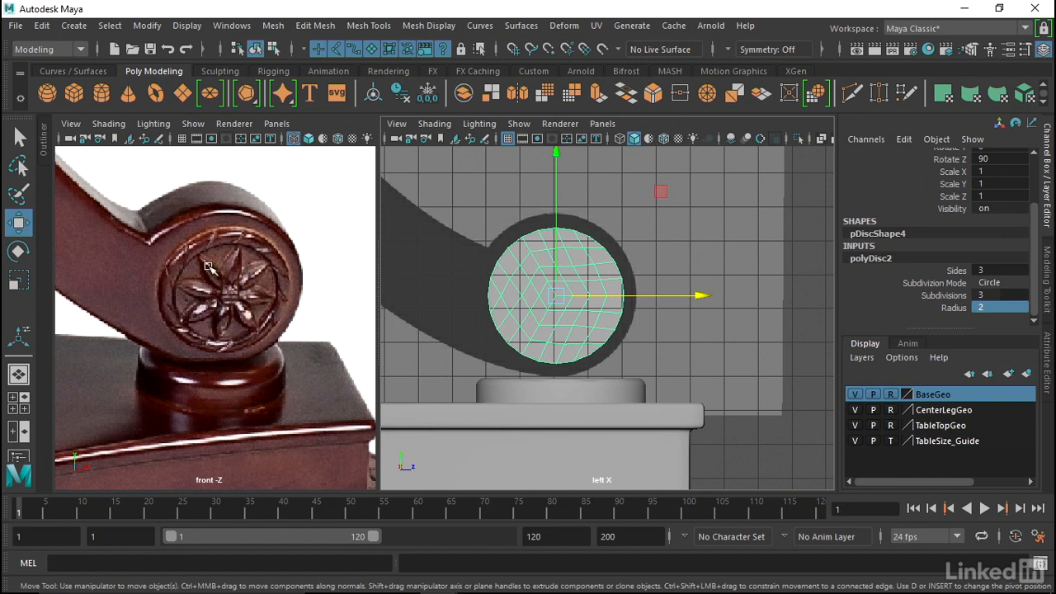
Step: Set the disc's number of sides to 16
double_click(989, 270)
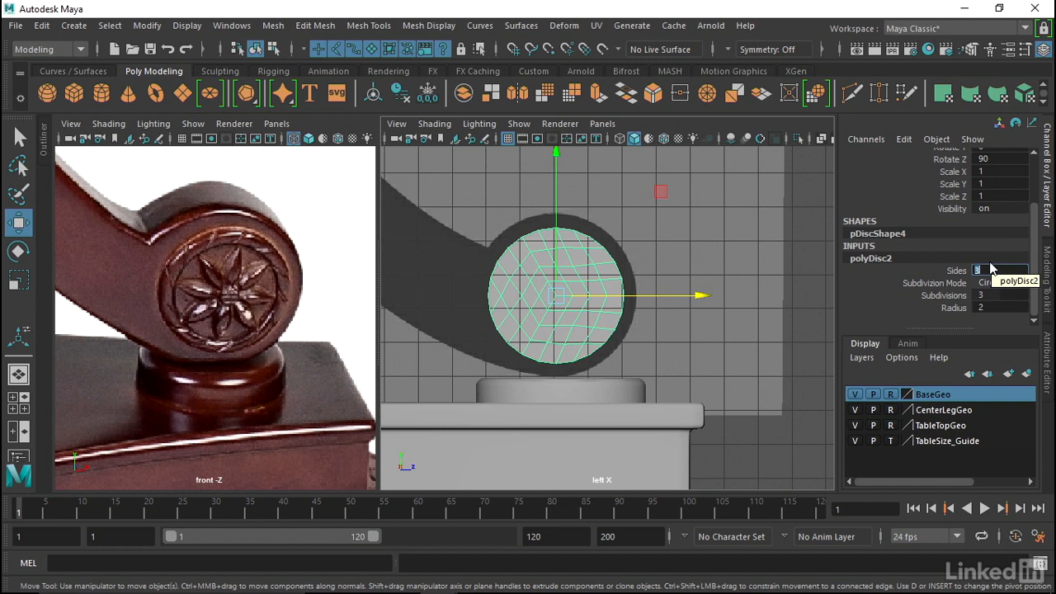
type("16")
key("Return")
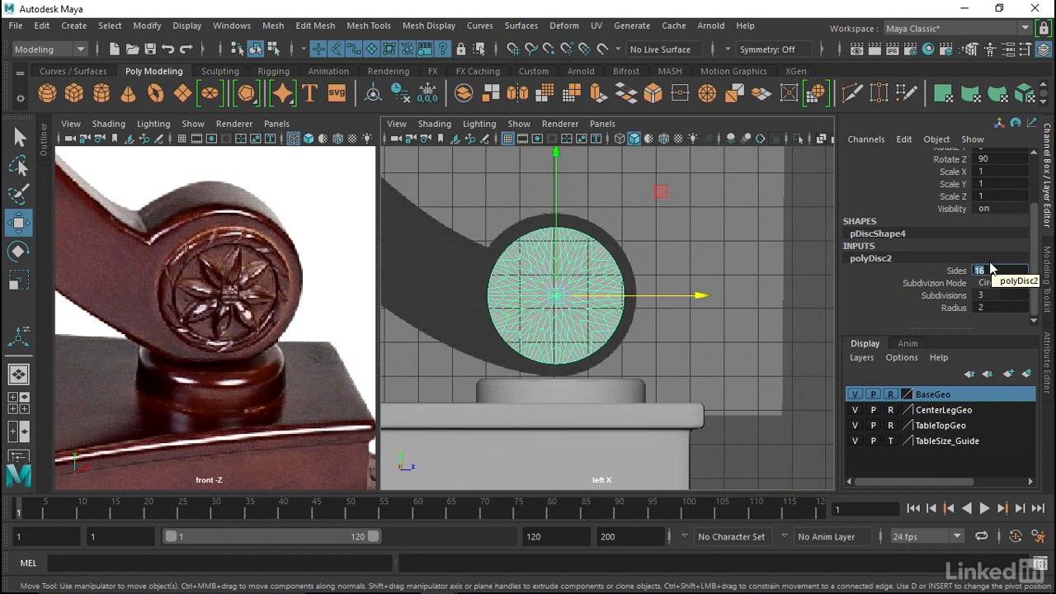
Step: Set the disc's subdivisions to 2 and its subdivision mode to Caps
double_click(987, 296)
type("2")
key("Return")
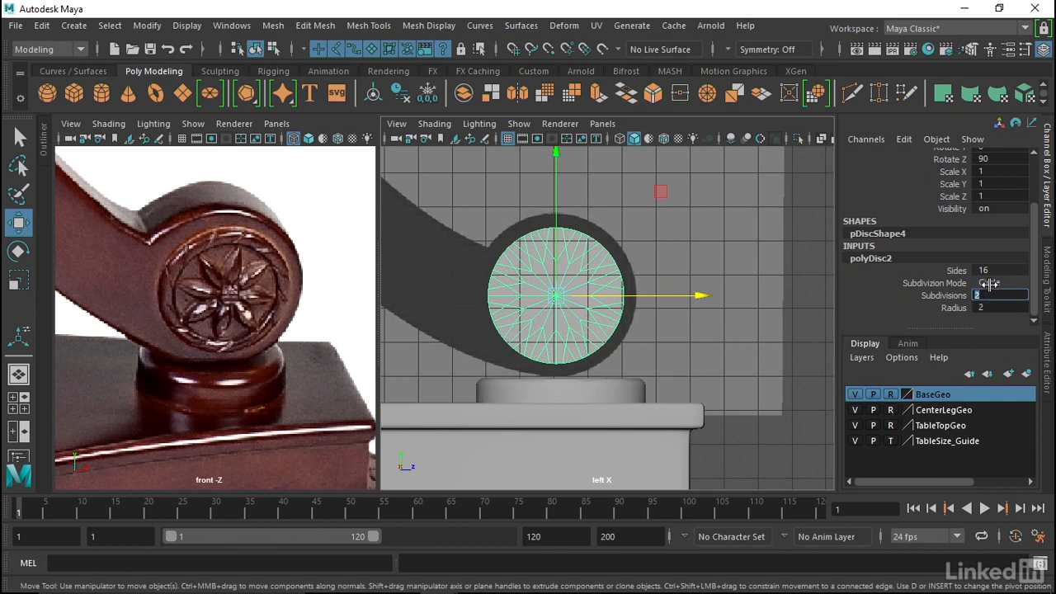
left_click(996, 283)
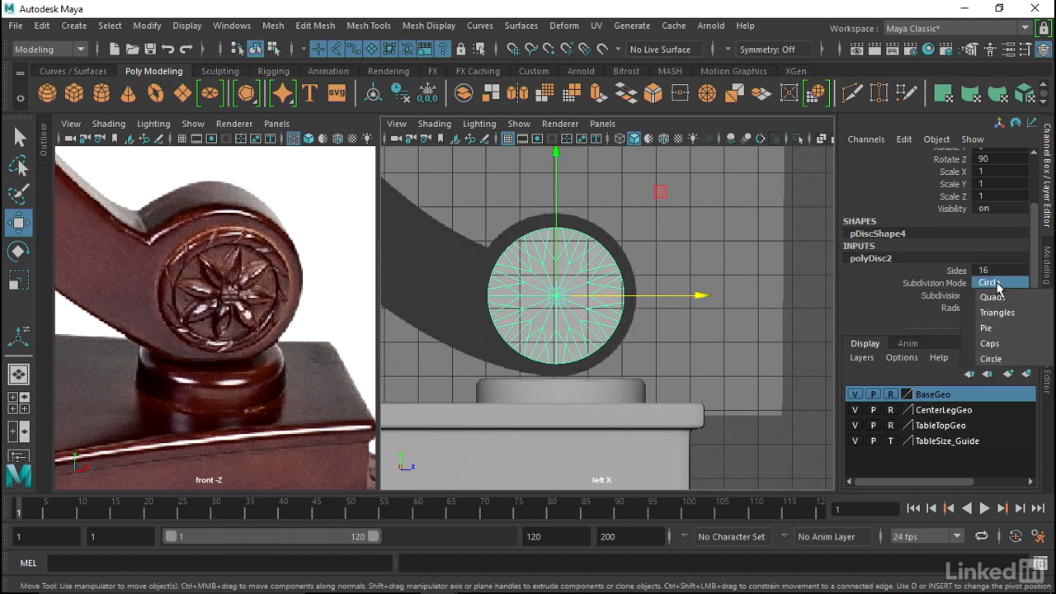
left_click(992, 343)
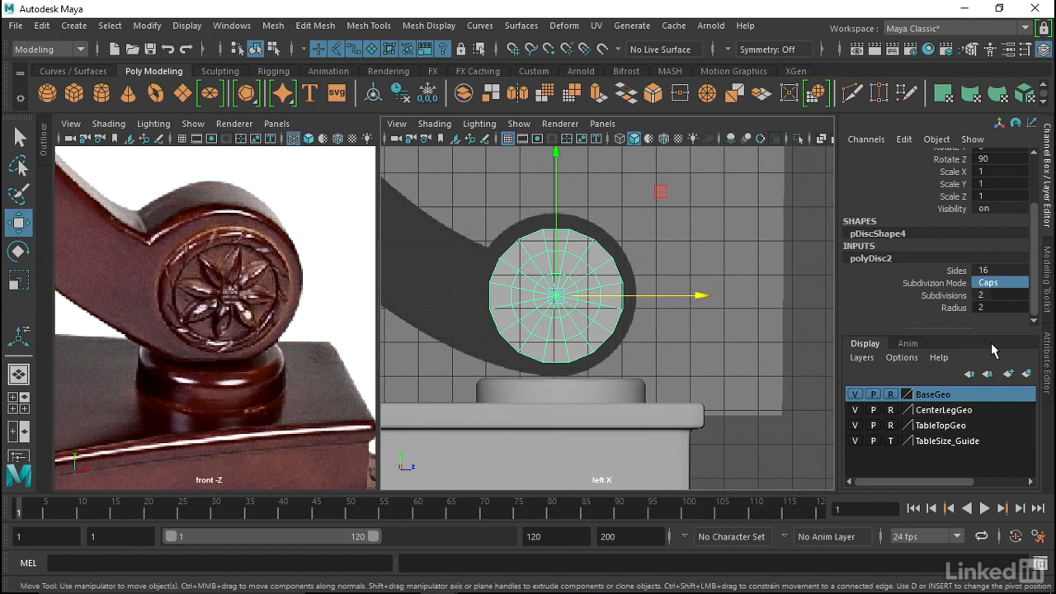
Step: Scale the disc's outer interior edge loop outward until it sits just inside the rim as a narrow border
scroll(611, 276, "up", 5)
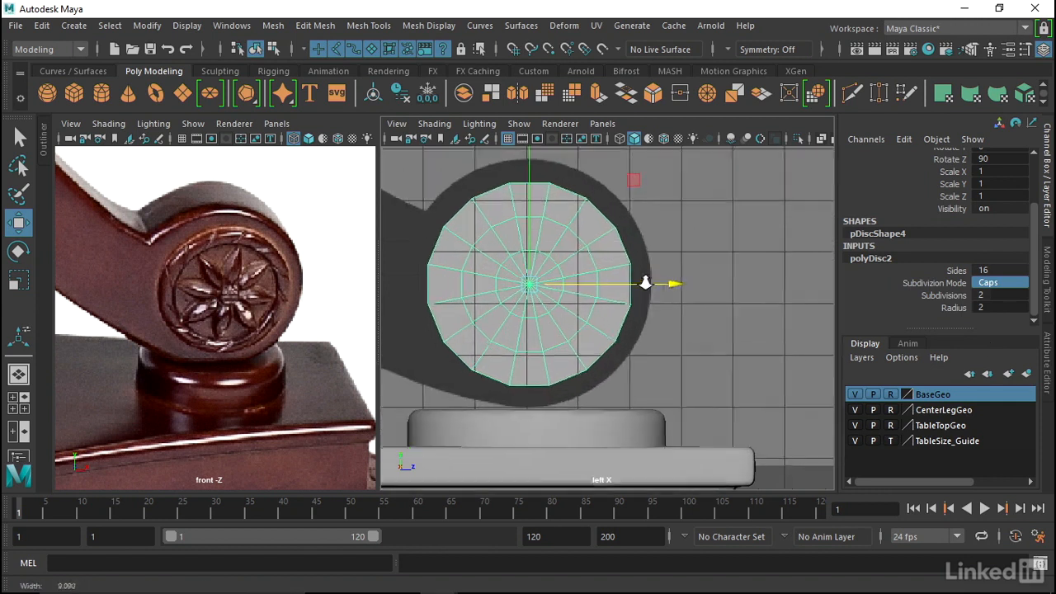
middle_click_drag(584, 277, 597, 277, "alt")
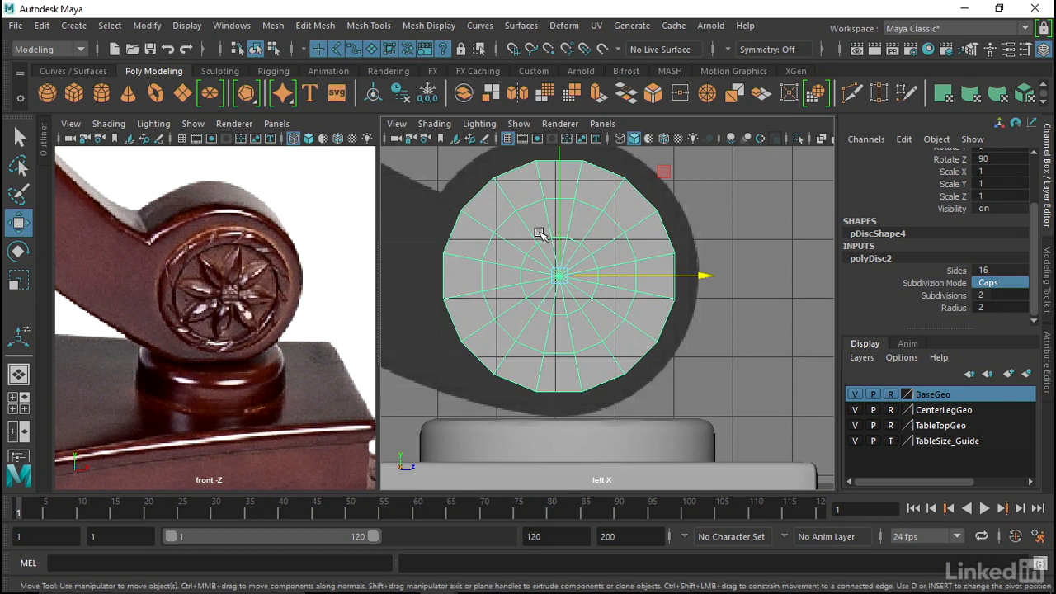
right_click_drag(538, 240, 541, 109)
key("r")
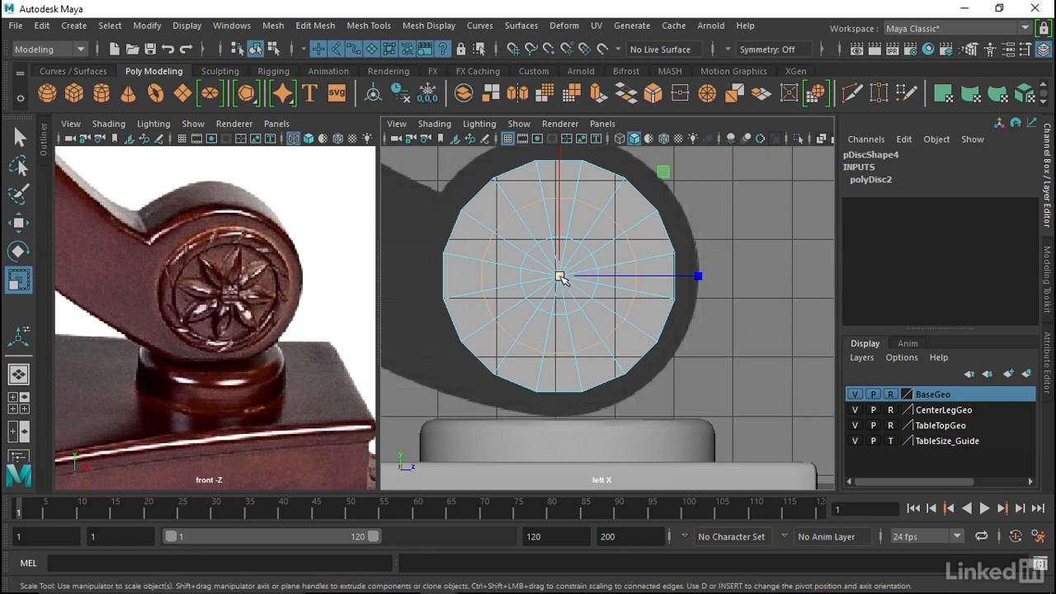
left_click_drag(598, 274, 597, 274)
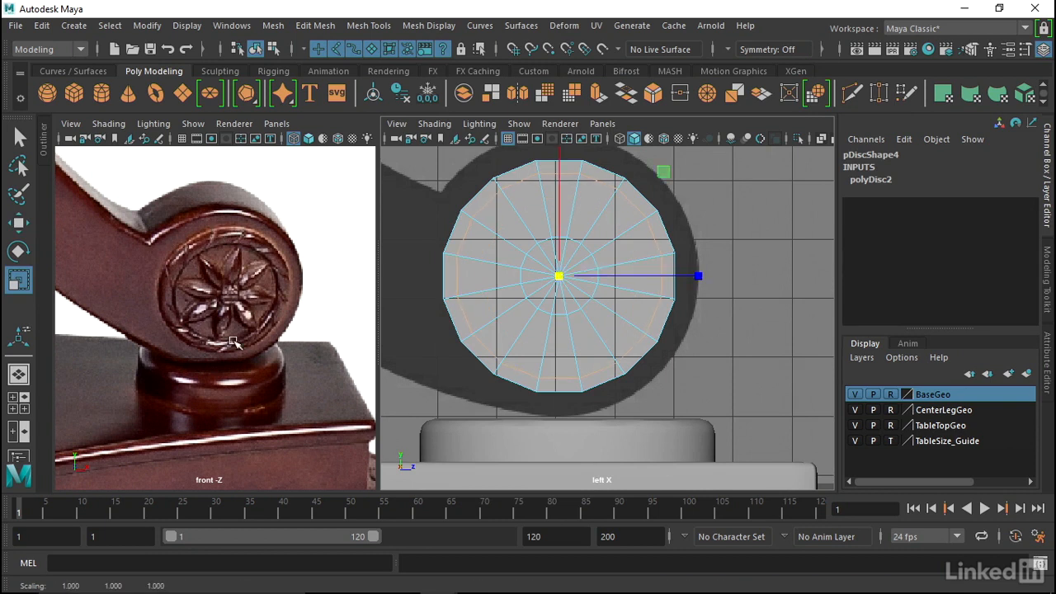
Step: Scale the disc's inner edge loop down around the centre, using the flower's hub in the reference photo as a guide
double_click(586, 248)
left_click_drag(558, 279, 484, 288)
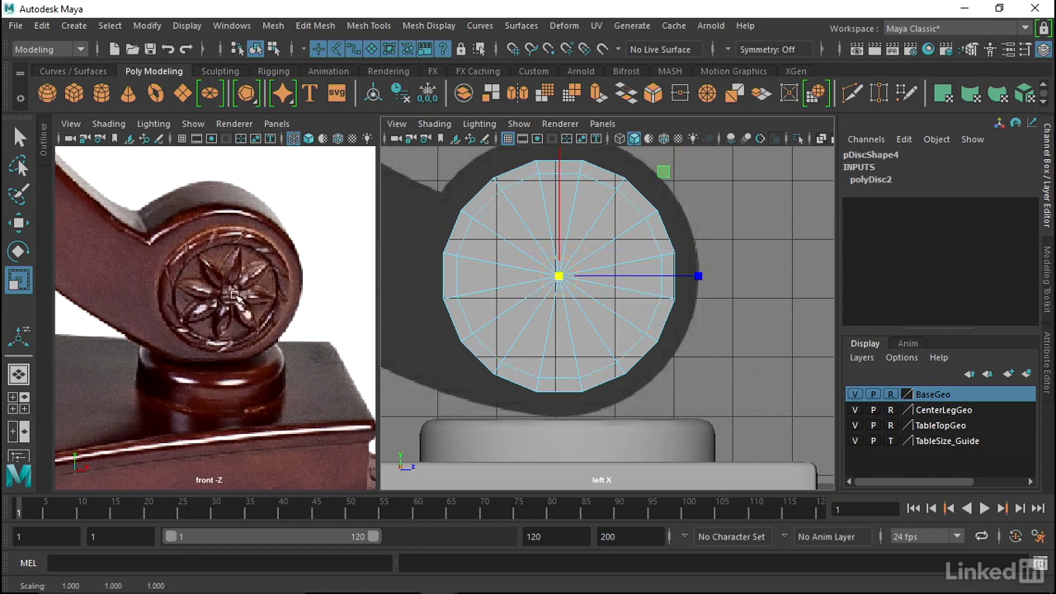
scroll(231, 285, "up", 4)
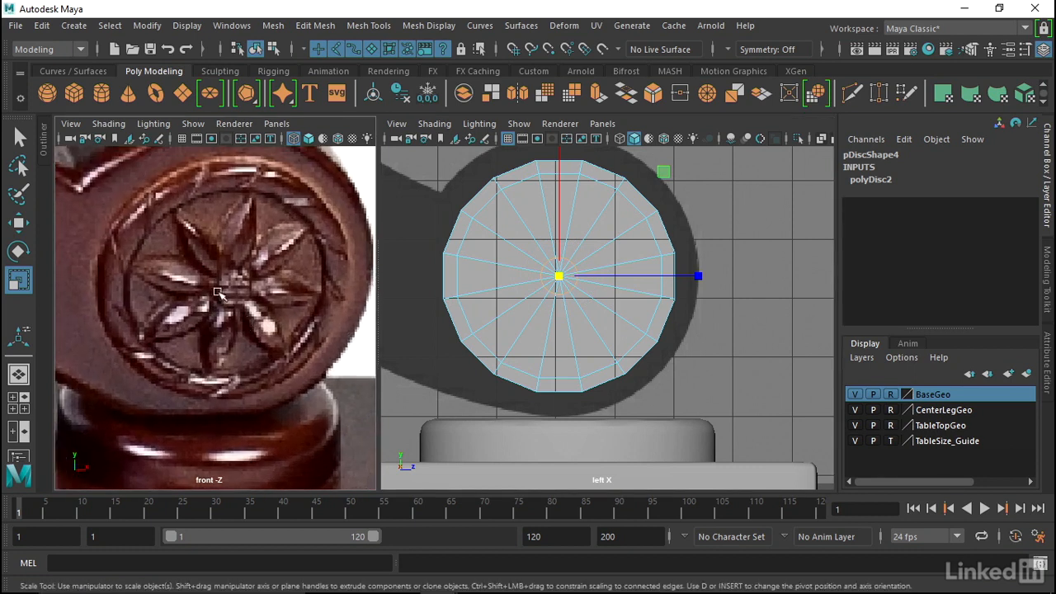
scroll(559, 313, "up", 2)
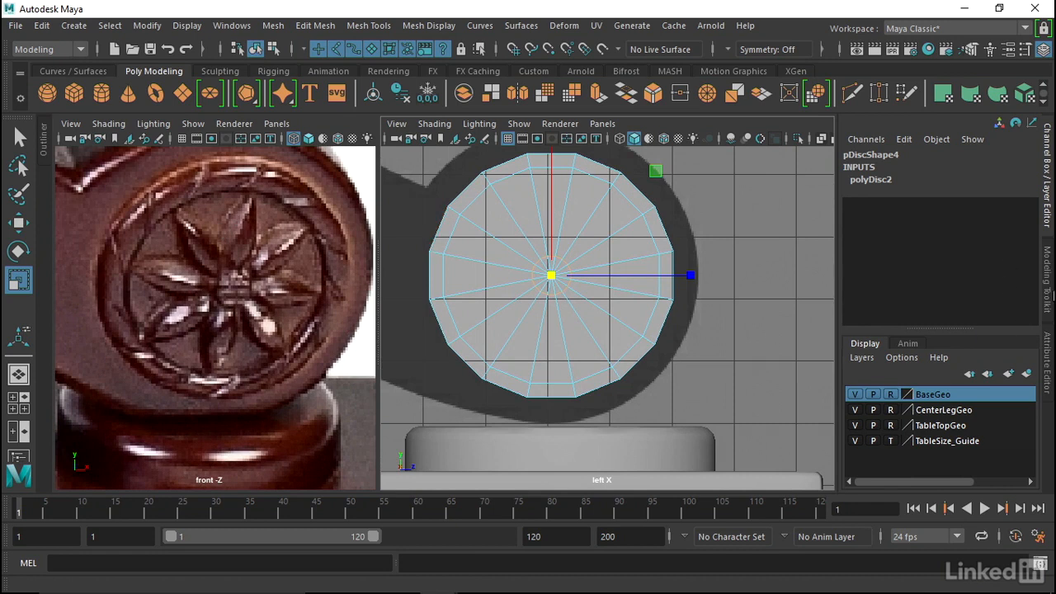
Step: Insert an edge loop with Multi-Cut about midway between the disc's centre and its rim border
left_click(1049, 301)
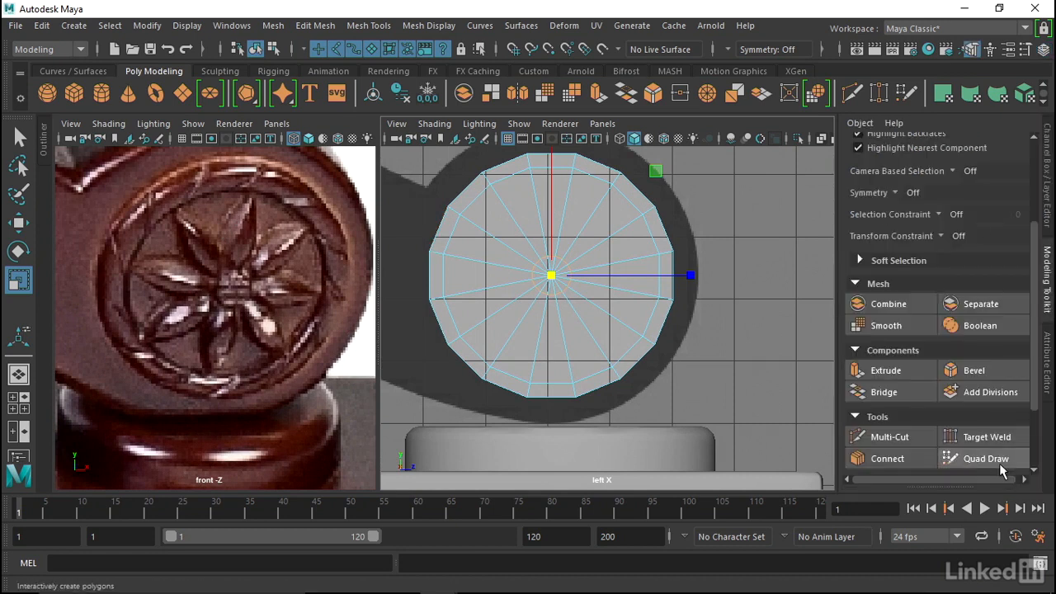
left_click(884, 440)
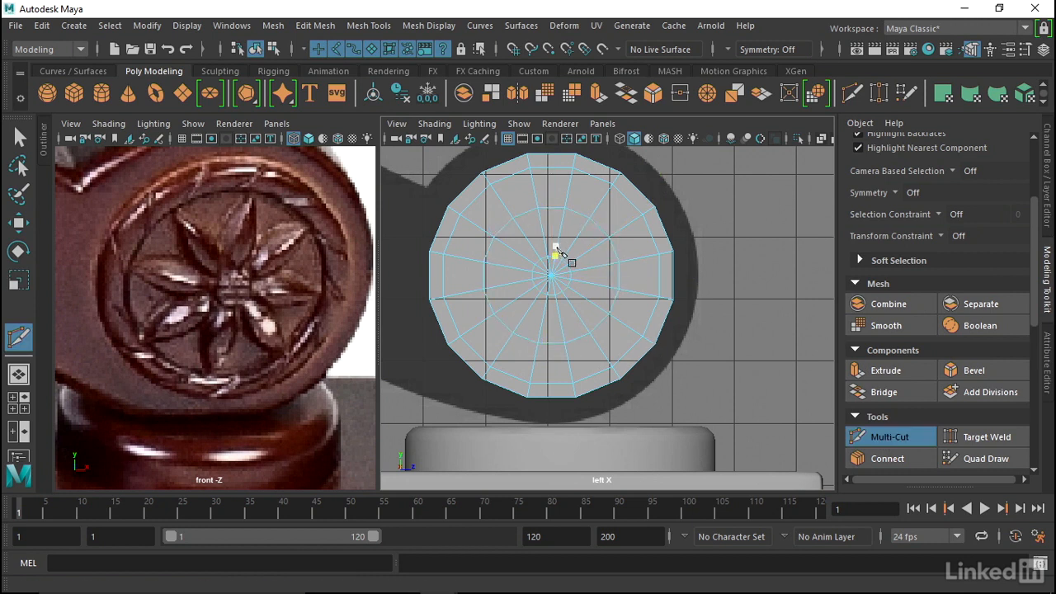
scroll(594, 264, "up", 3)
scroll(589, 281, "down", 3)
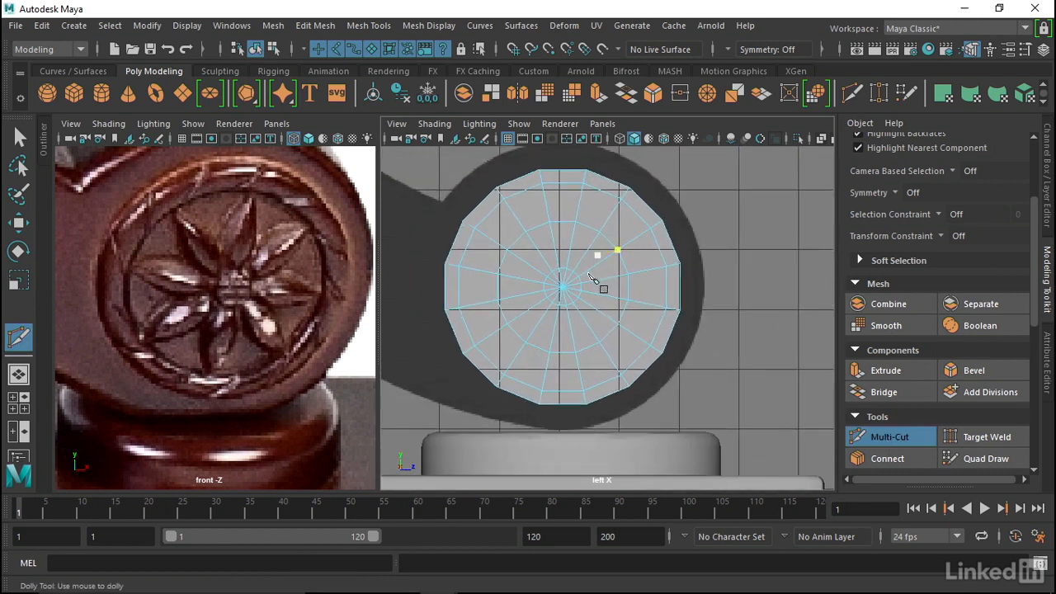
key("w")
right_click(584, 246)
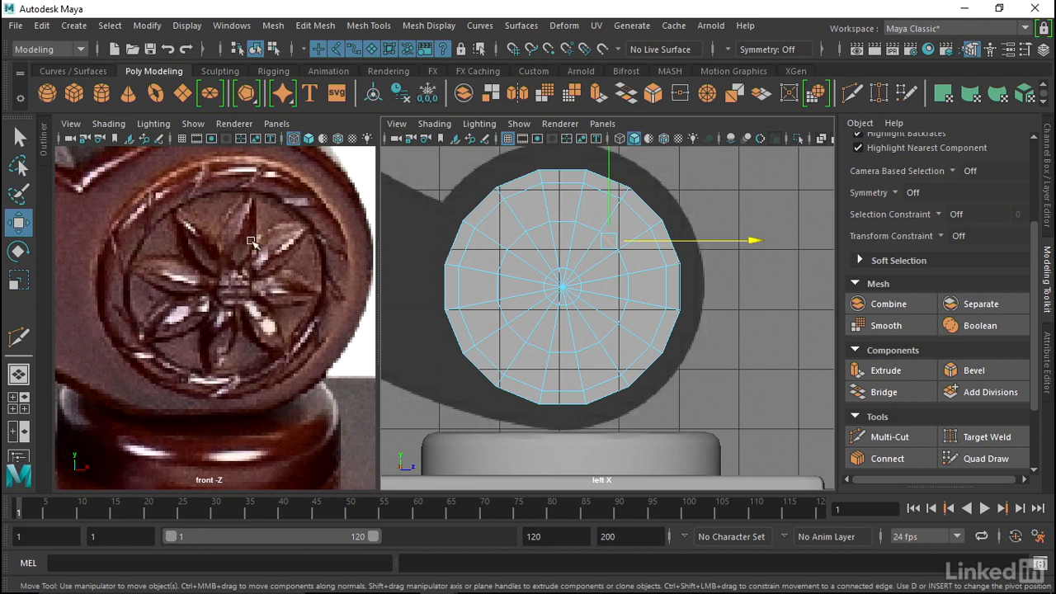
scroll(523, 255, "up", 1)
middle_click_drag(561, 216, 554, 226, "alt")
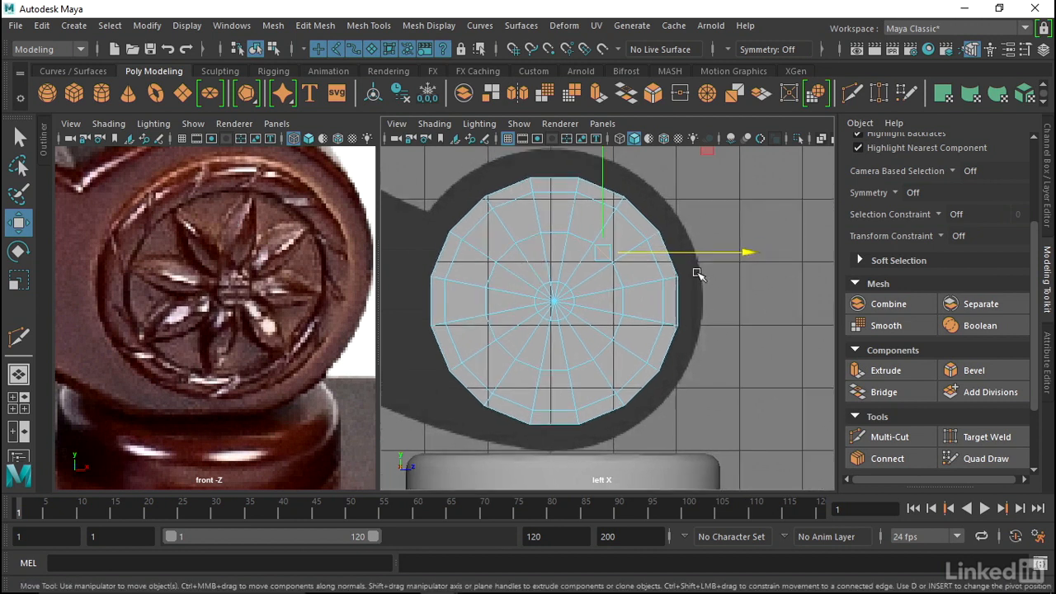
Step: Cut a closed zigzag of edges between the middle loop and the rim border with Multi-Cut, outlining an eight-pointed flower
left_click(883, 436)
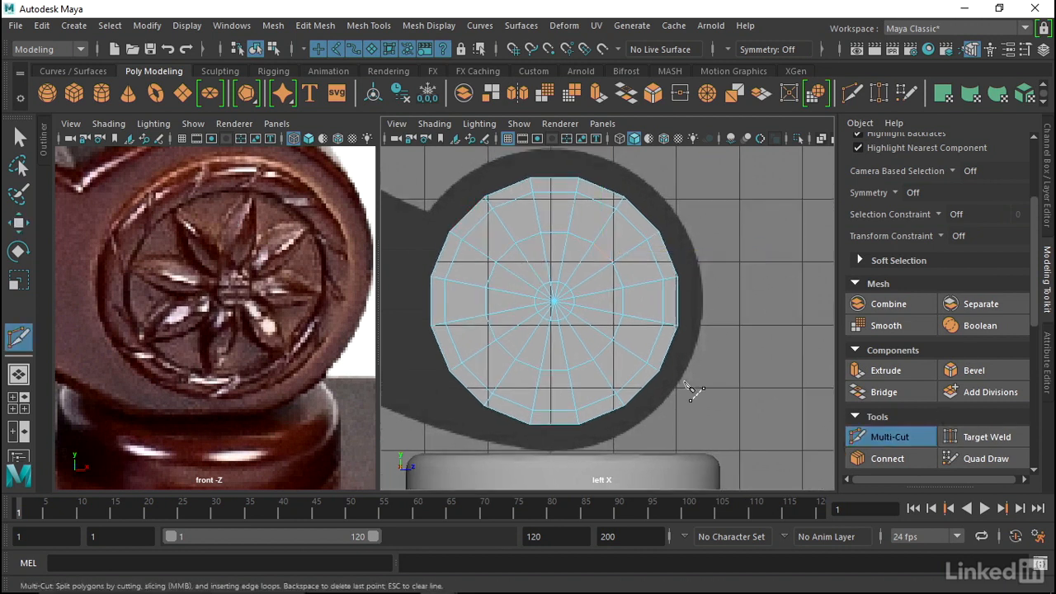
scroll(589, 354, "up", 5)
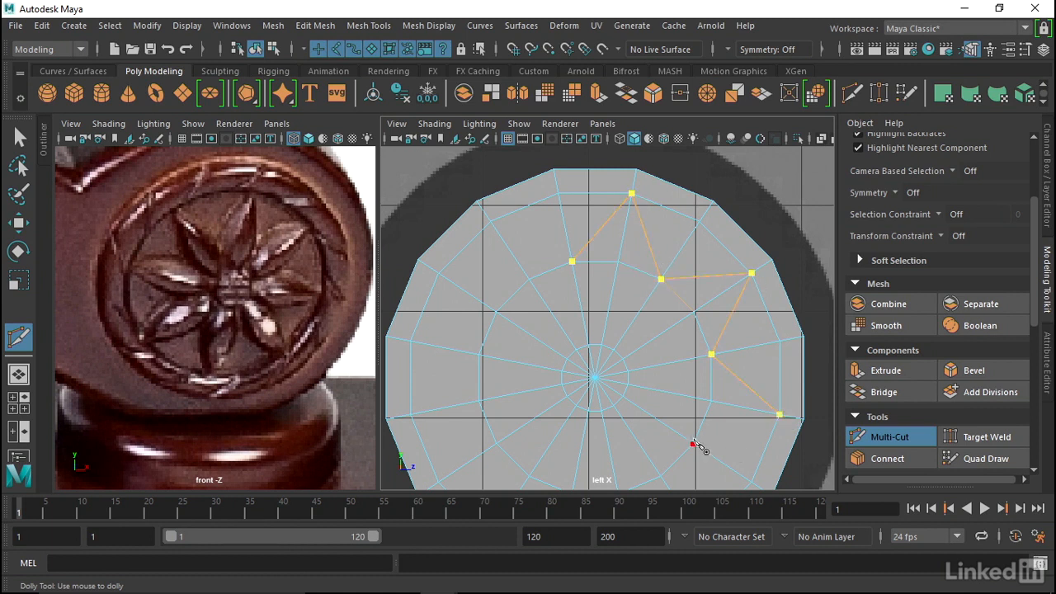
middle_click_drag(690, 444, 696, 252, "alt")
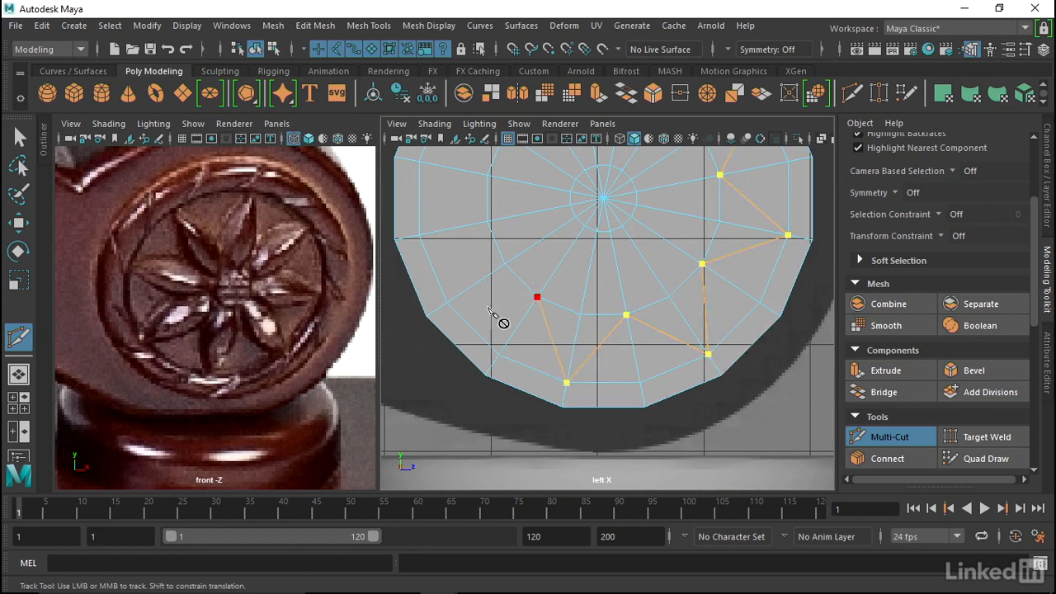
left_click(449, 306)
middle_click_drag(495, 211, 563, 298, "alt")
left_click(488, 251)
left_click(571, 220)
middle_click_drag(570, 221, 575, 335, "alt")
left_click(571, 244)
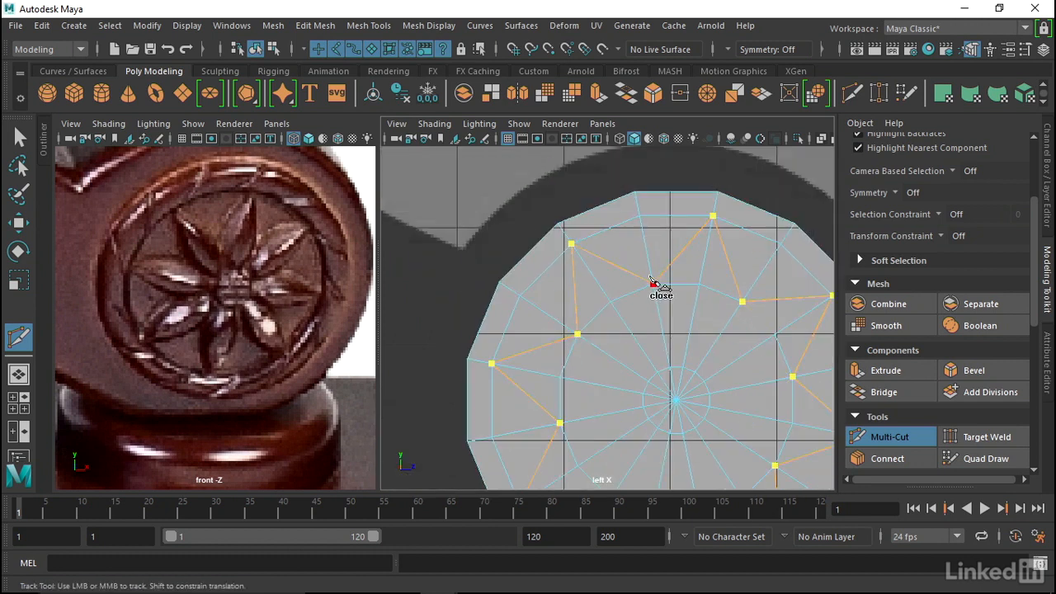
right_click_drag(728, 270, 726, 300, "alt")
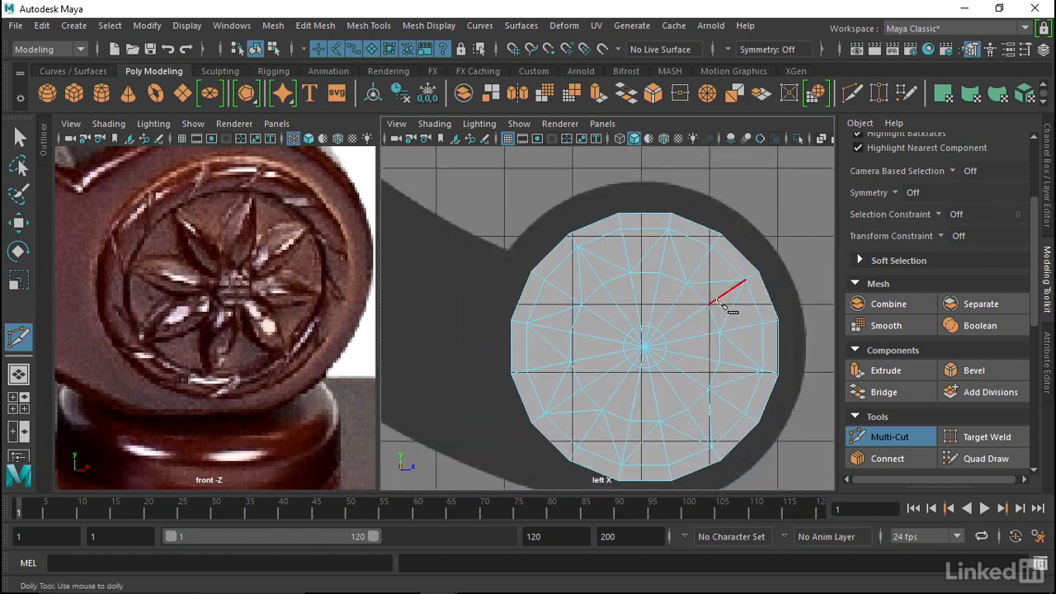
middle_click_drag(726, 300, 691, 284, "alt")
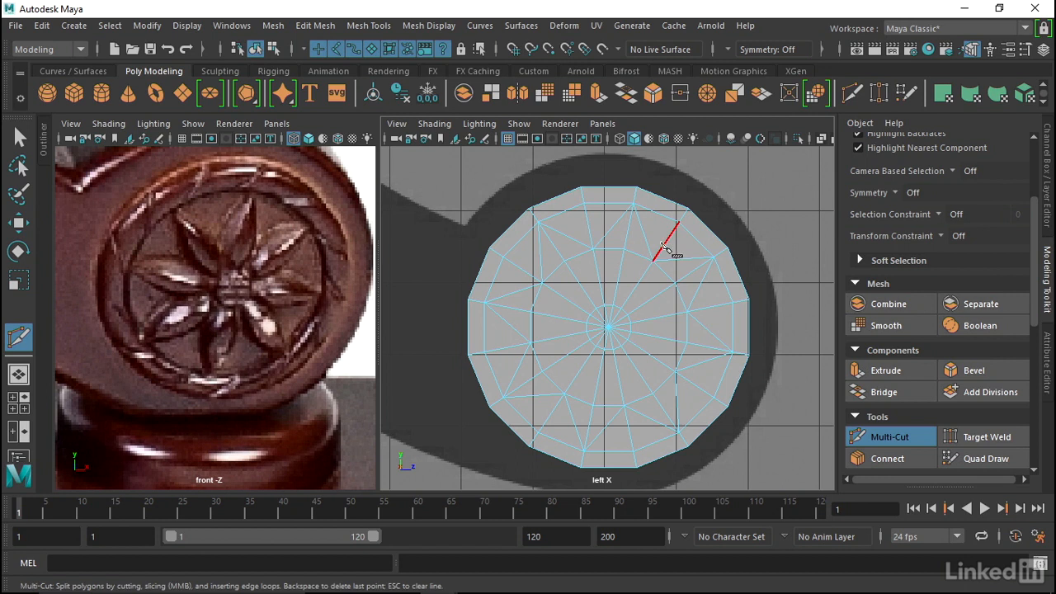
right_click_drag(590, 250, 627, 258, "alt")
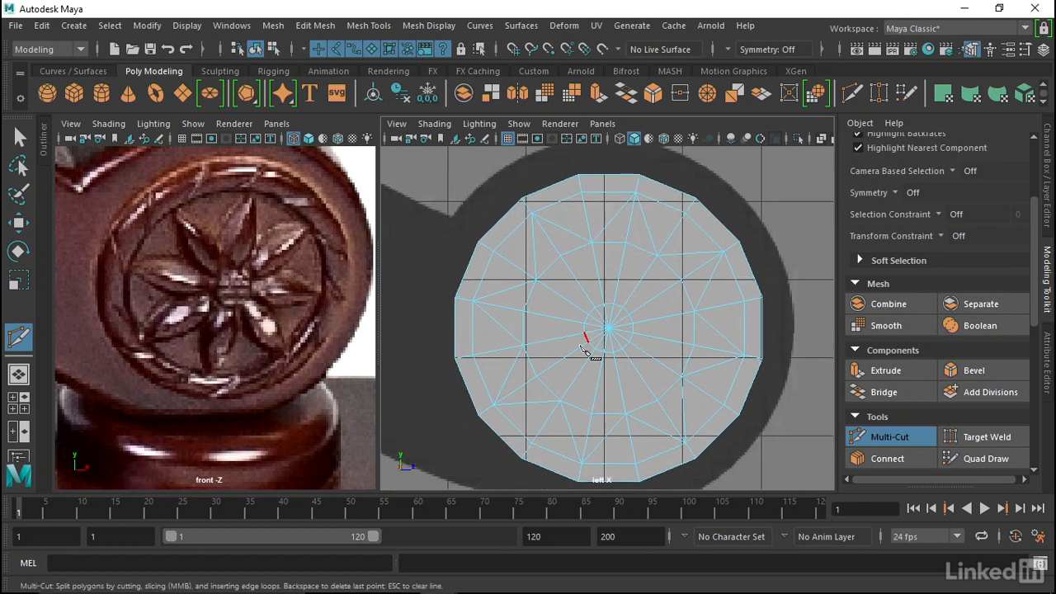
Step: Switch the modelling viewport to the perspective view and put the disc in face selection mode, framed close up
key("space")
left_click_drag(585, 327, 585, 276)
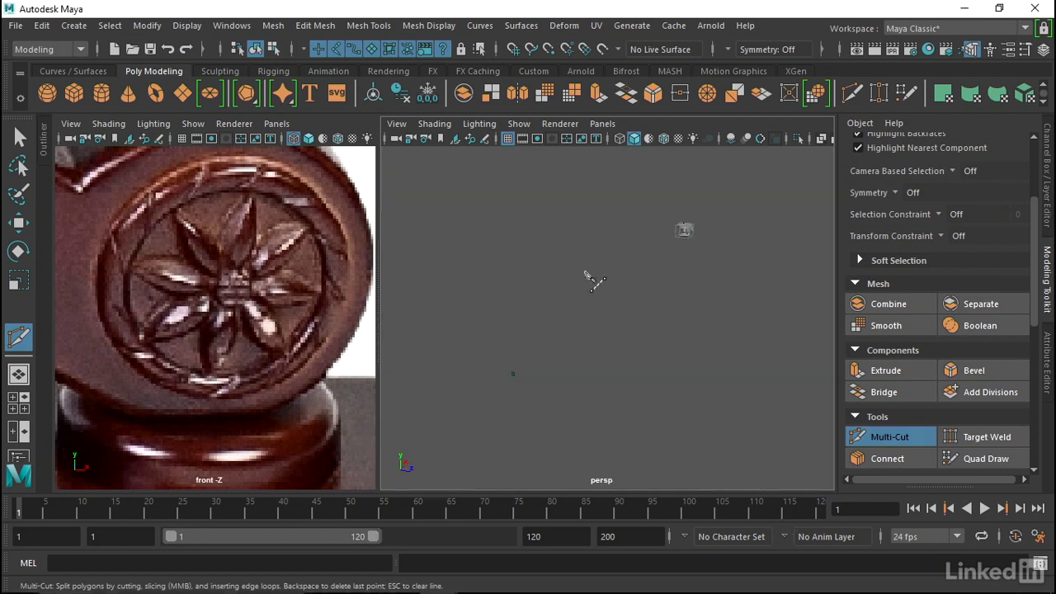
left_click_drag(682, 307, 676, 368, "alt")
scroll(596, 273, "up", 5)
key("a")
scroll(676, 368, "up", 5)
middle_click_drag(677, 368, 604, 322, "alt")
right_click_drag(604, 322, 577, 319, "alt")
middle_click_drag(578, 319, 569, 312, "alt")
right_click_drag(449, 180, 497, 108)
key("w")
key("f")
left_click_drag(535, 285, 566, 262, "alt")
right_click_drag(566, 262, 573, 262, "alt")
middle_click_drag(572, 261, 580, 243, "alt")
right_click_drag(580, 242, 615, 249, "alt")
middle_click_drag(615, 249, 607, 231, "alt")
right_click_drag(608, 232, 605, 184, "alt")
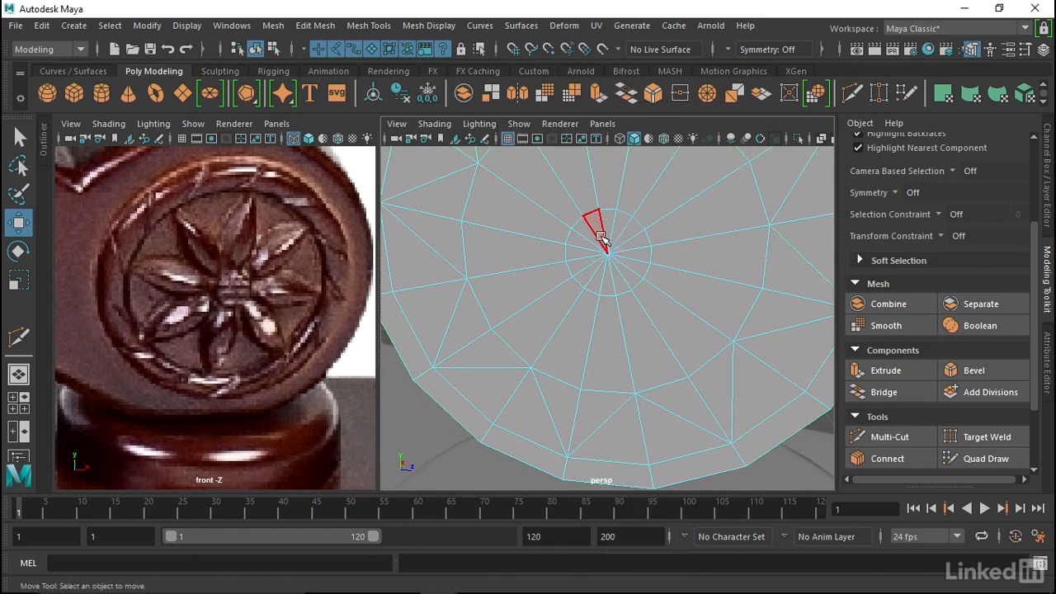
Step: Extrude the faces inside the small centre ring outward by about 0.266 to form the flower's hub
mouse_move(617, 264)
left_mouse_down()
mouse_move(632, 257)
mouse_move(619, 247)
left_mouse_up()
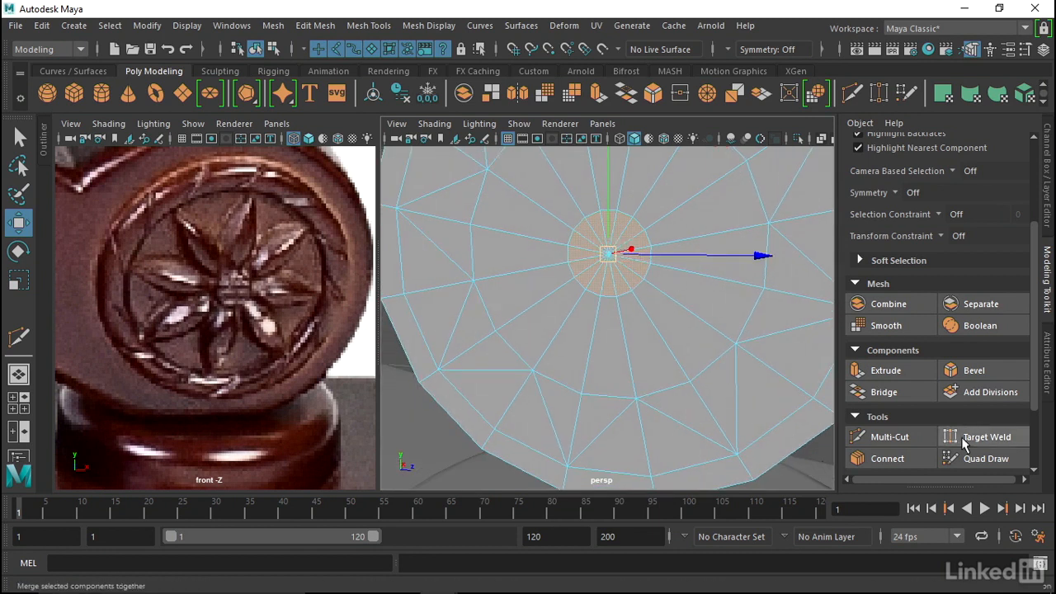
left_click(886, 371)
left_click_drag(615, 317, 569, 335, "alt")
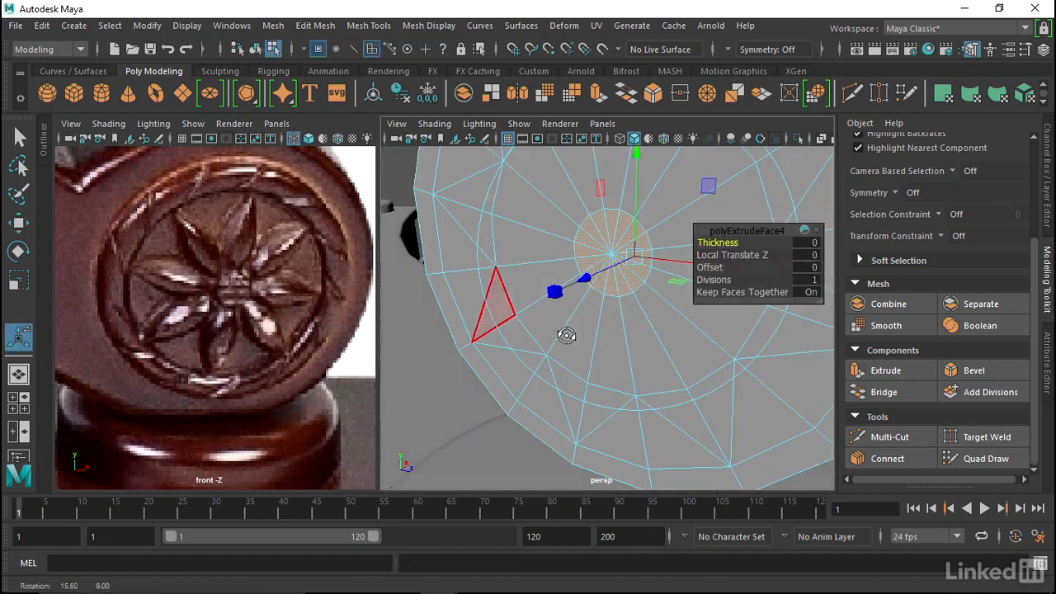
left_click_drag(586, 281, 508, 332)
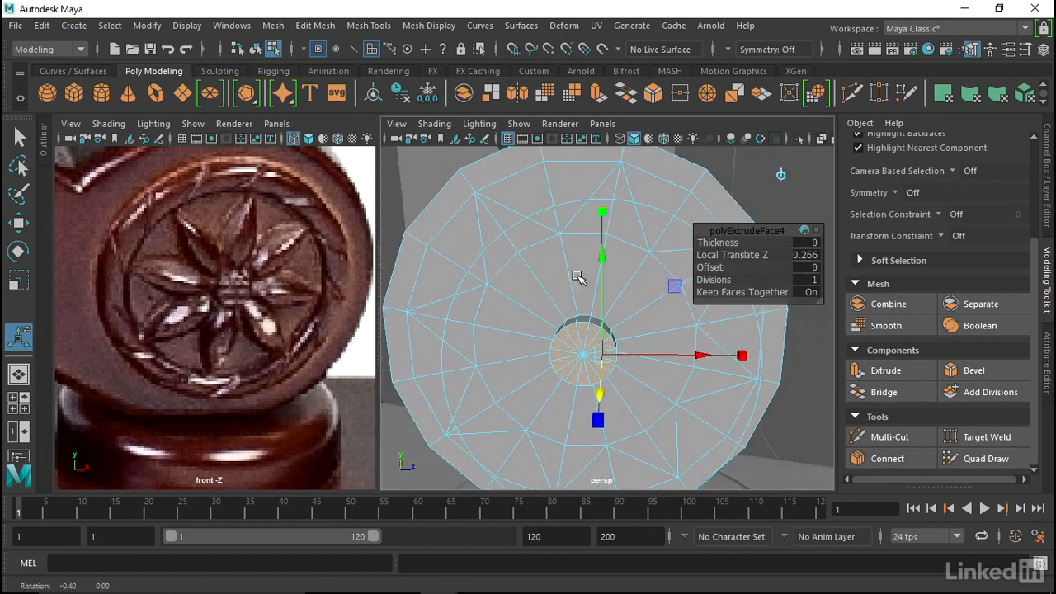
Step: Extrude the faces of four alternate petals, spaced around the hub, outward by about 0.179
right_click_drag(580, 278, 547, 278, "alt")
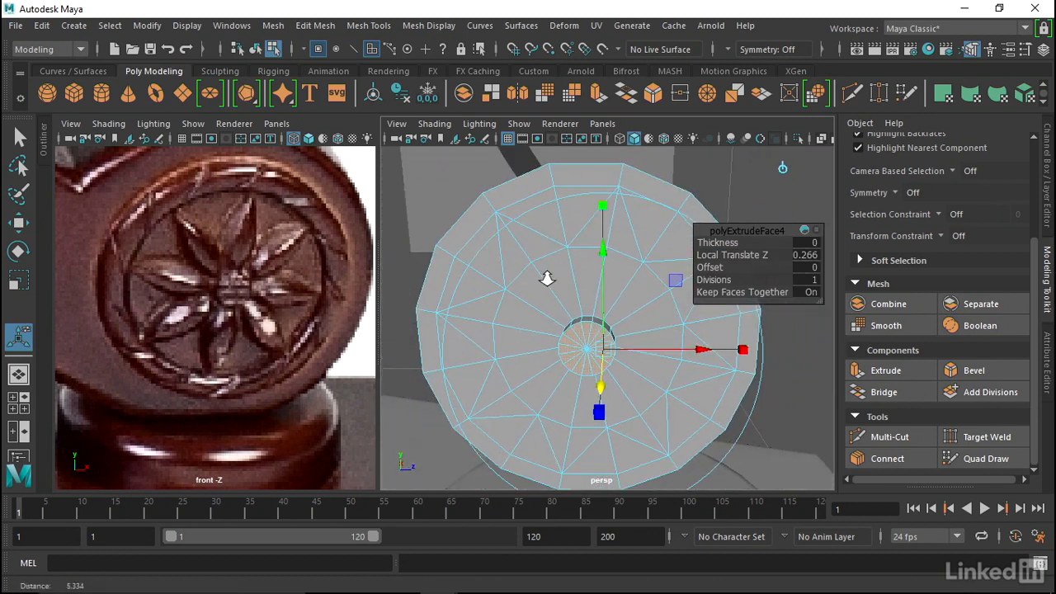
left_click(589, 232)
left_click(611, 278, "shift")
left_click(625, 235, "shift")
left_click(655, 345, "shift")
left_click(697, 351, "shift")
left_click(591, 416, "shift")
left_click(557, 435, "shift")
left_click(556, 409, "shift")
left_click(511, 343, "shift")
left_click(481, 338, "shift")
left_click(483, 312, "shift")
left_click(525, 320, "shift")
left_click_drag(619, 275, 597, 273, "alt")
middle_click_drag(586, 276, 602, 256, "alt")
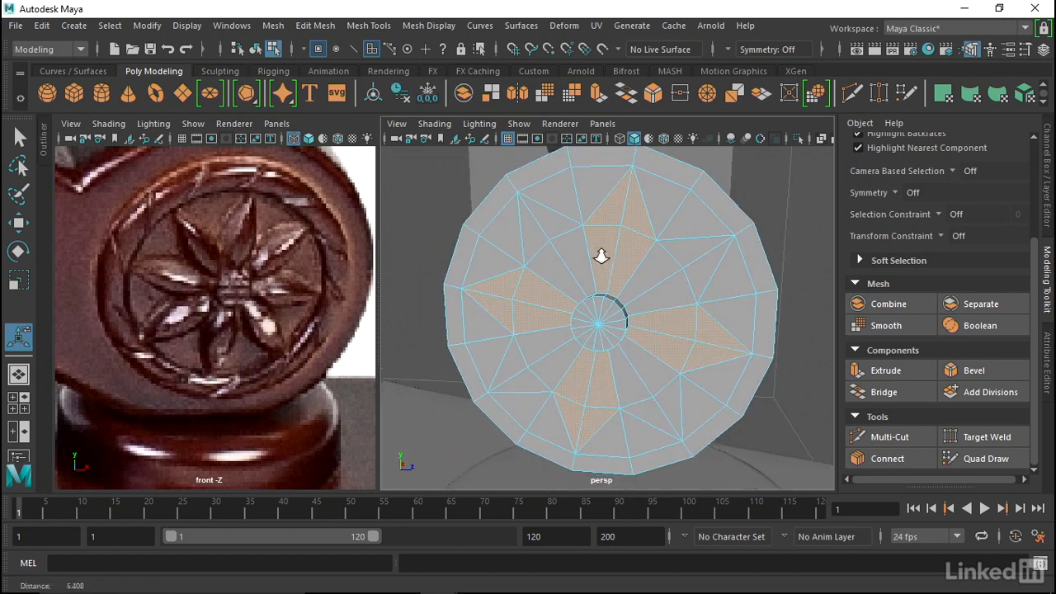
left_click(924, 371)
left_click_drag(608, 302, 591, 343, "alt")
left_click_drag(577, 297, 665, 294, "alt")
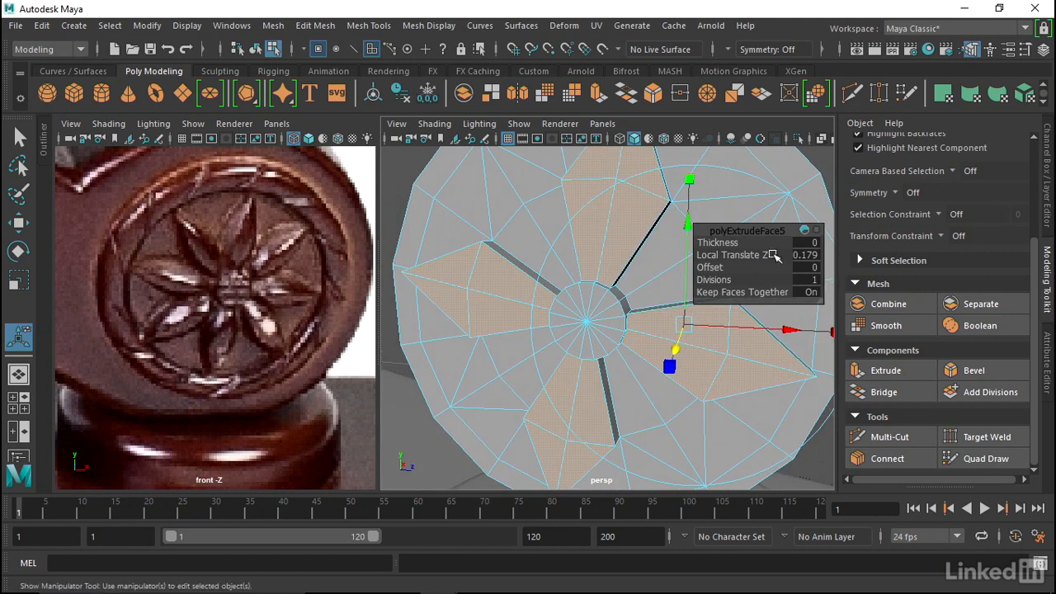
Step: Set the offset of the four-petal extrusion to 0.1
left_click(712, 269)
middle_click_drag(711, 268, 714, 272)
left_click(812, 266)
type(".1")
key("Return")
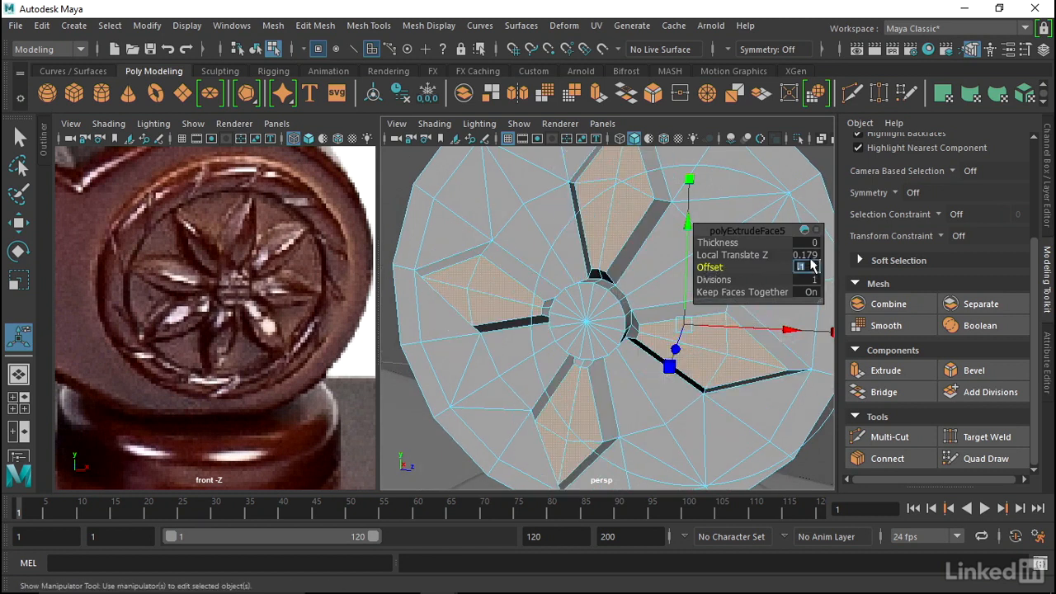
Step: Extrude the faces of the four remaining petals between the raised ones outward by about 0.135
left_click_drag(666, 282, 526, 279, "alt")
right_click_drag(515, 202, 515, 211)
left_click(501, 201)
left_click(532, 193, "shift")
left_click(530, 245, "shift")
left_click(551, 253, "shift")
left_click(651, 248, "shift")
left_click(690, 229, "shift")
left_click(698, 263, "shift")
left_click(663, 277, "shift")
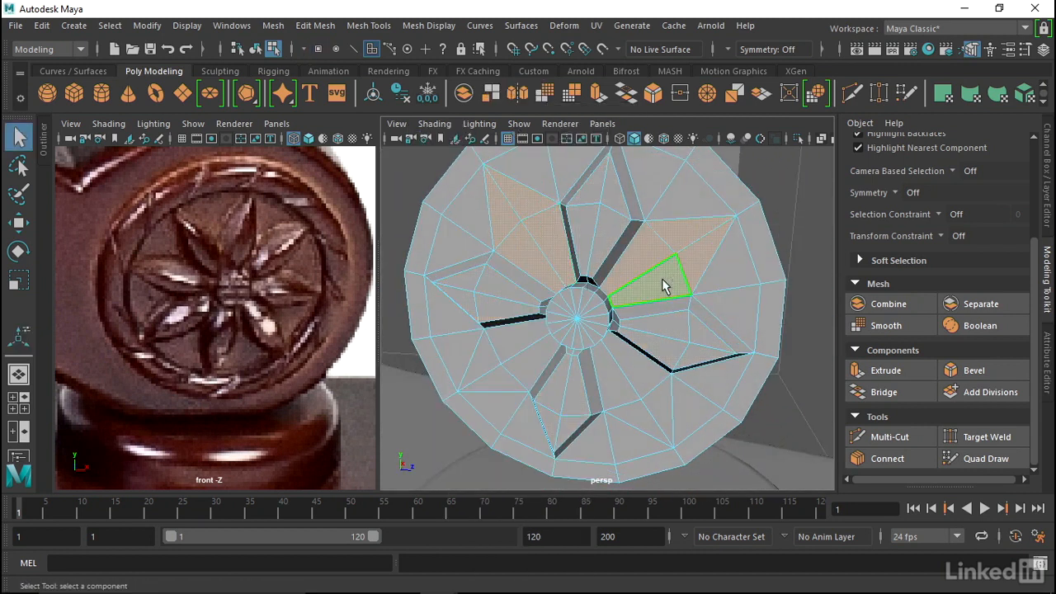
left_click_drag(663, 277, 679, 241, "alt")
left_click(636, 338, "shift")
left_click(623, 352, "shift")
left_click(641, 375, "shift")
left_click(665, 370, "shift")
left_click_drag(614, 345, 537, 223, "alt")
left_click(535, 342, "shift")
left_click(554, 315, "shift")
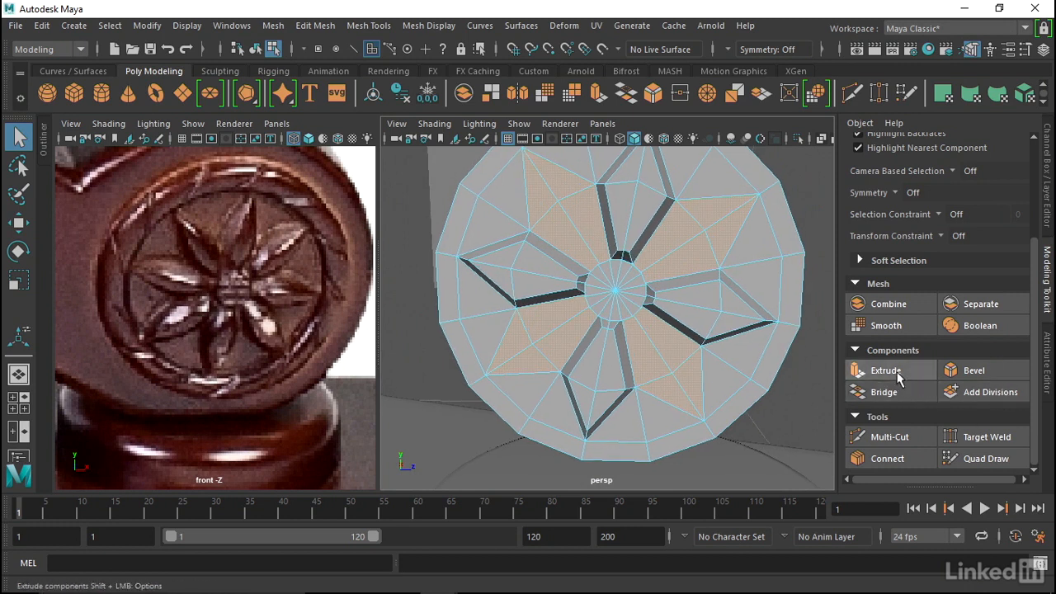
left_click(898, 377)
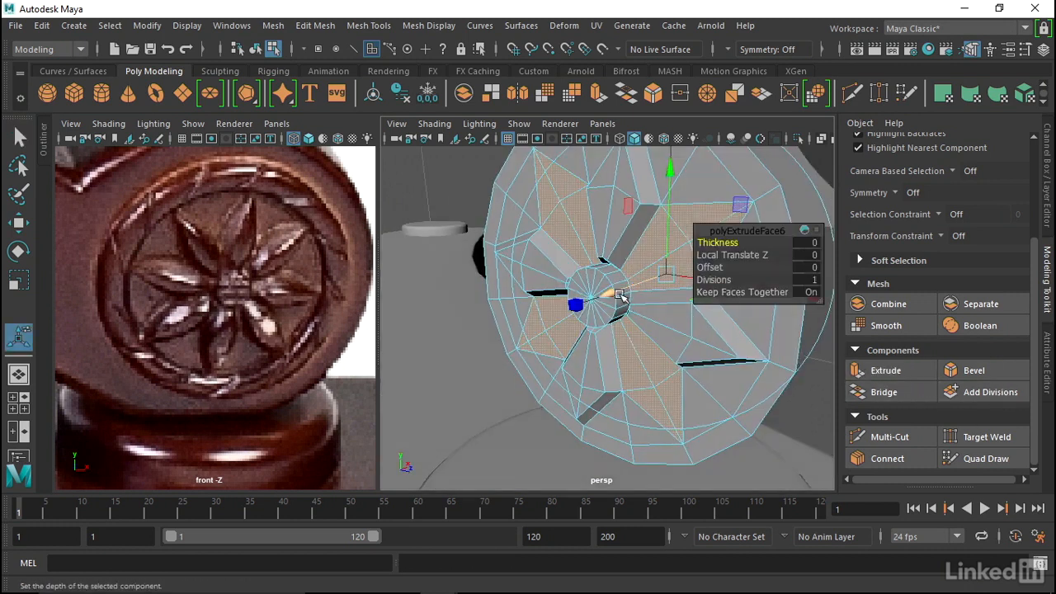
left_click_drag(621, 294, 597, 292)
Step: Set the offset of the new petal extrusion to 0.1 and check the medallion in smooth preview
left_click(807, 266)
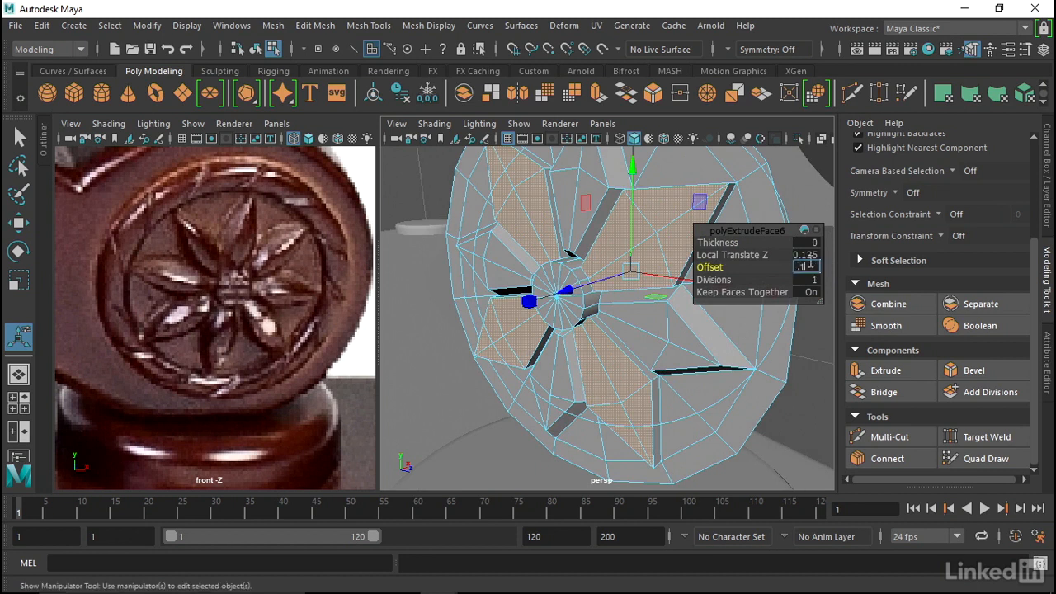
type("0.1")
key("Return")
left_click_drag(419, 229, 479, 268, "alt")
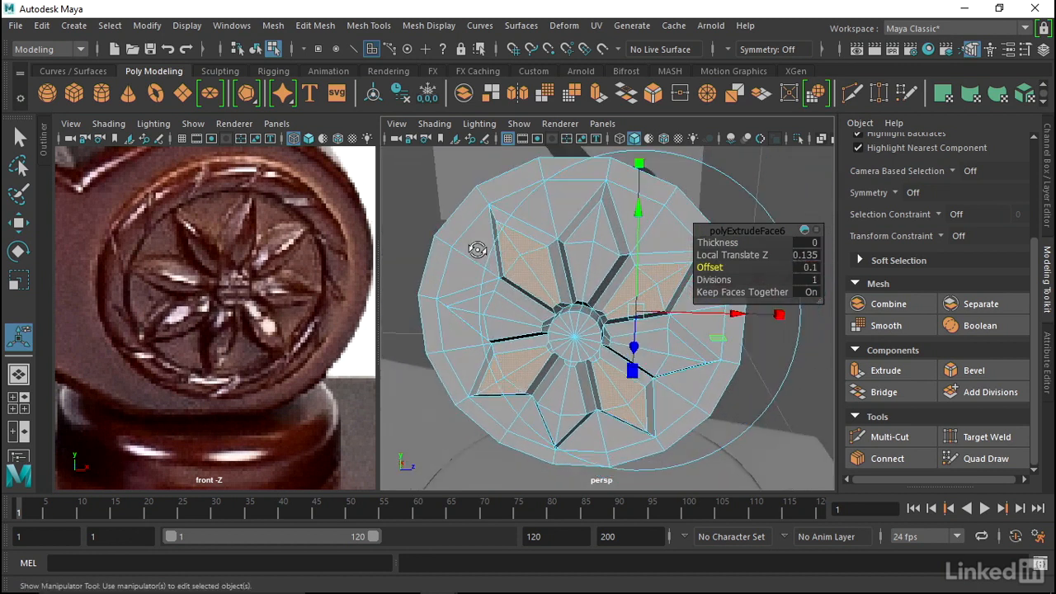
key("3")
left_click_drag(596, 254, 556, 254, "alt")
left_click_drag(562, 203, 541, 272, "alt")
key("1")
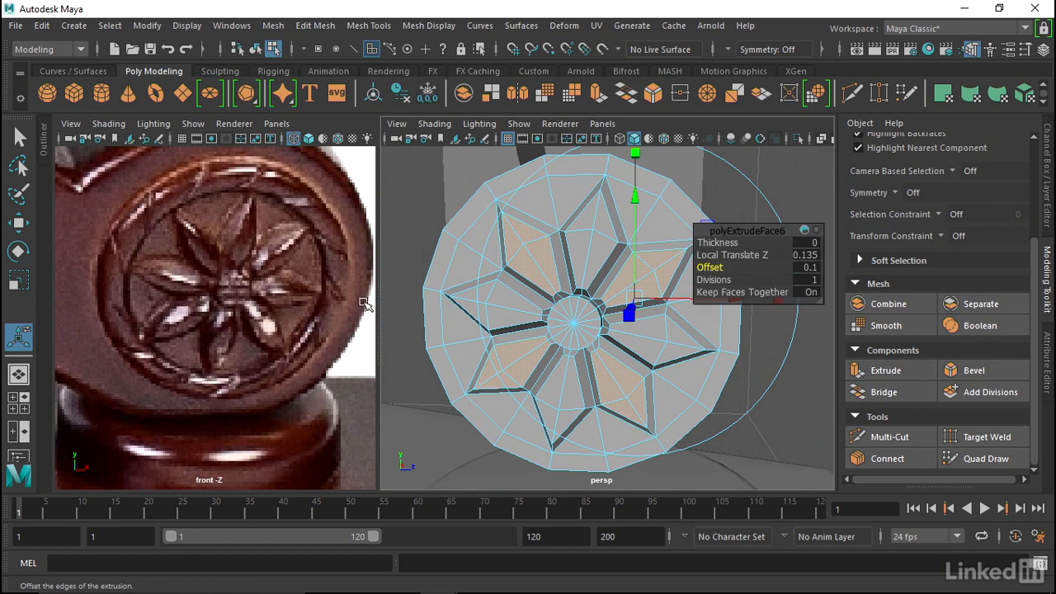
Step: Insert an edge loop around the disc between the petal tips and the outer rim with Multi-Cut
left_click(887, 437)
left_click(608, 170, "ctrl")
left_click_drag(607, 170, 608, 187, "alt")
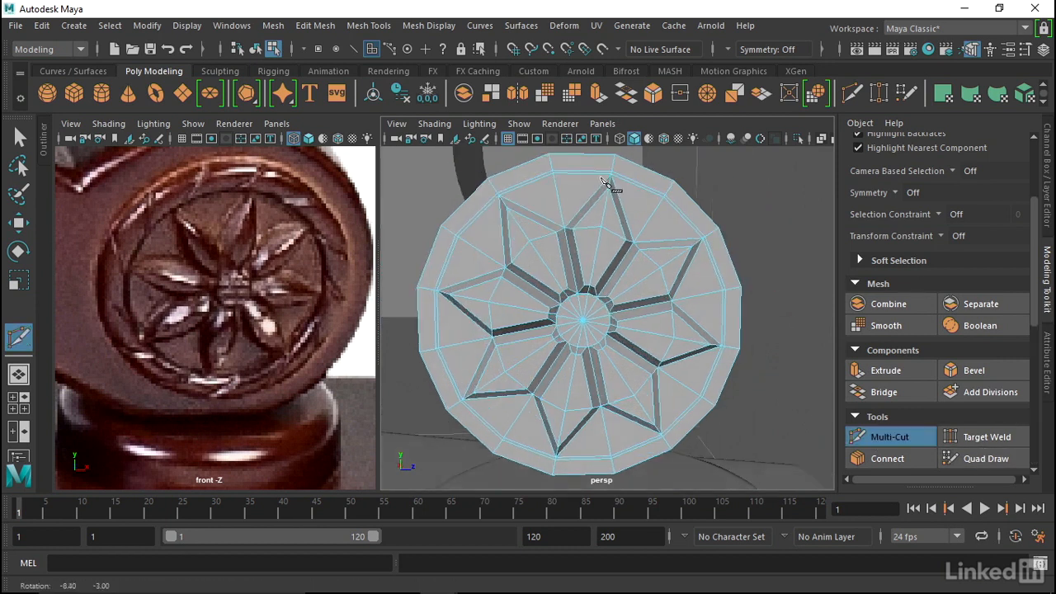
middle_click_drag(608, 187, 594, 223, "alt")
left_click(593, 235)
scroll(577, 231, "up", 5)
middle_click_drag(534, 240, 554, 220, "alt")
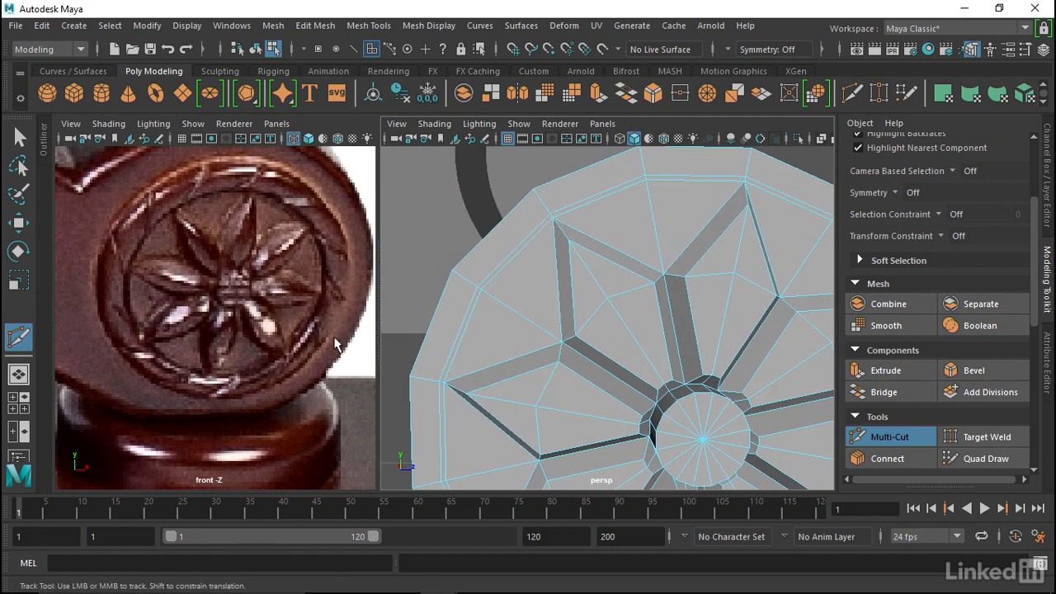
Step: Extrude the ring of faces along the disc's outer rim with a local translate Z of 0.1
left_click_drag(690, 220, 600, 202, "alt")
key("w")
right_click_drag(595, 195, 595, 174)
left_click(597, 200)
double_click(524, 229, "shift")
right_click_drag(681, 252, 594, 248, "alt")
left_click_drag(594, 248, 520, 275, "alt")
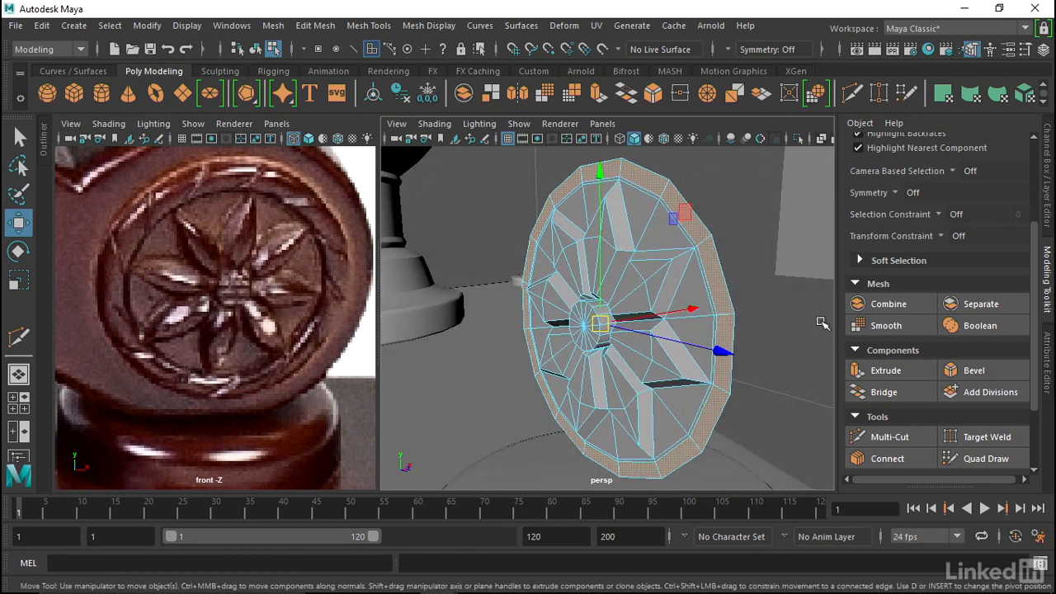
left_click(885, 370)
left_click_drag(726, 312, 566, 302, "alt")
left_click(805, 254)
type(".1")
key("Return")
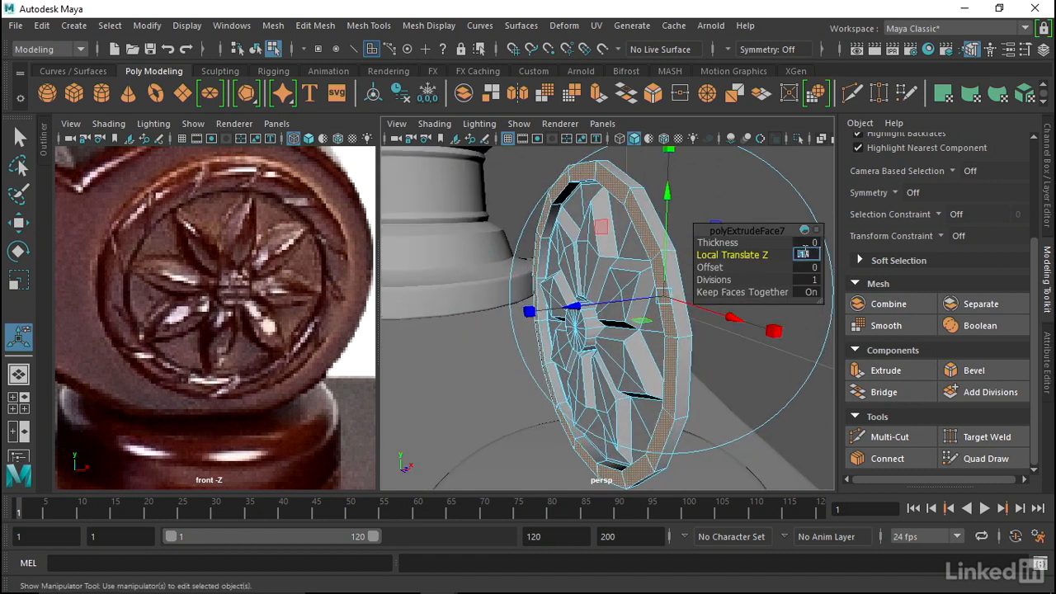
Step: Bevel the front edge loop of the flower's central hub to round it off
left_click_drag(608, 254, 643, 241, "alt")
right_click_drag(613, 192, 617, 111)
left_click_drag(612, 180, 614, 248, "alt")
scroll(613, 212, "up", 5)
right_click(614, 259)
right_click_drag(614, 259, 613, 175)
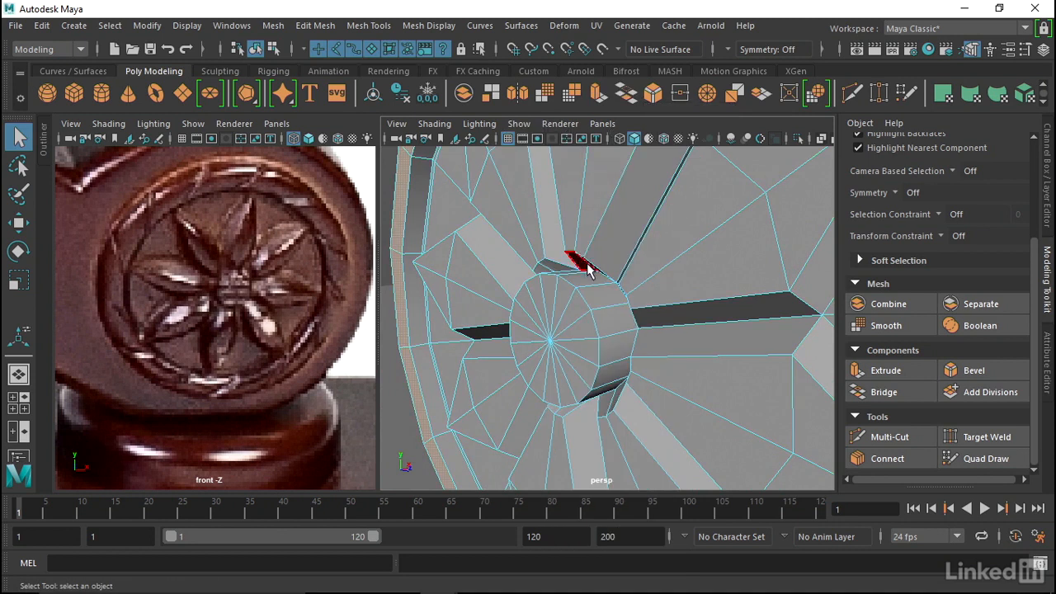
right_click_drag(582, 301, 582, 94)
double_click(582, 298)
mouse_move(582, 299)
left_mouse_down("alt")
mouse_move(601, 300)
mouse_move(576, 301)
left_mouse_up("alt")
middle_click_drag(576, 301, 566, 278, "alt")
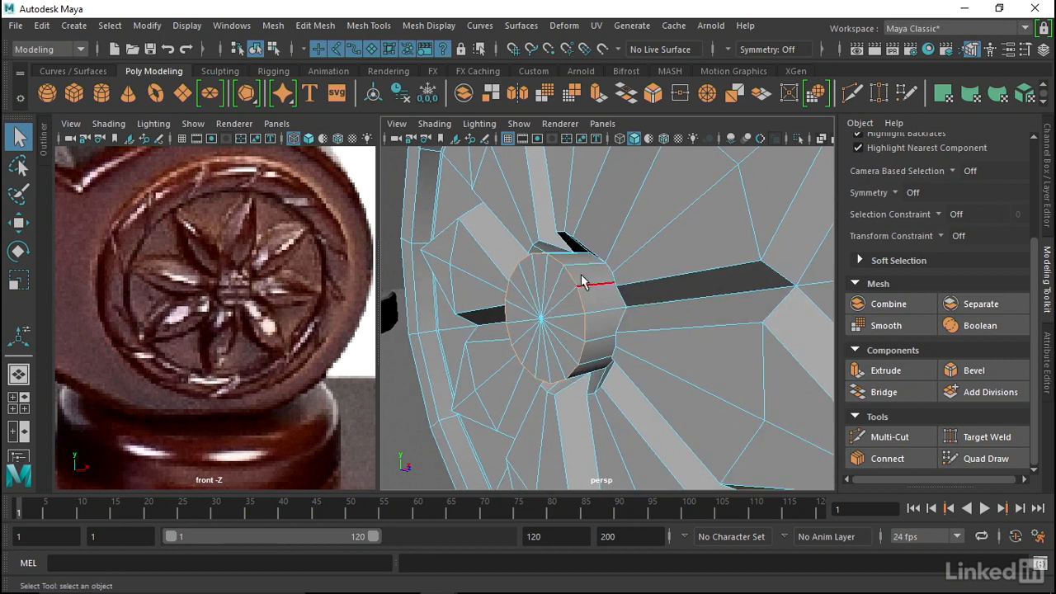
left_click(967, 370)
left_click_drag(711, 244, 741, 256)
Step: Select the top faces of all eight petals around the hub
left_click_drag(559, 279, 641, 305, "alt")
right_click_drag(641, 305, 606, 309, "alt")
left_click_drag(605, 308, 563, 250, "alt")
right_click_drag(564, 250, 507, 254, "alt")
middle_click_drag(507, 254, 610, 292, "alt")
right_click_drag(525, 183, 525, 180)
scroll(595, 266, "down", 5)
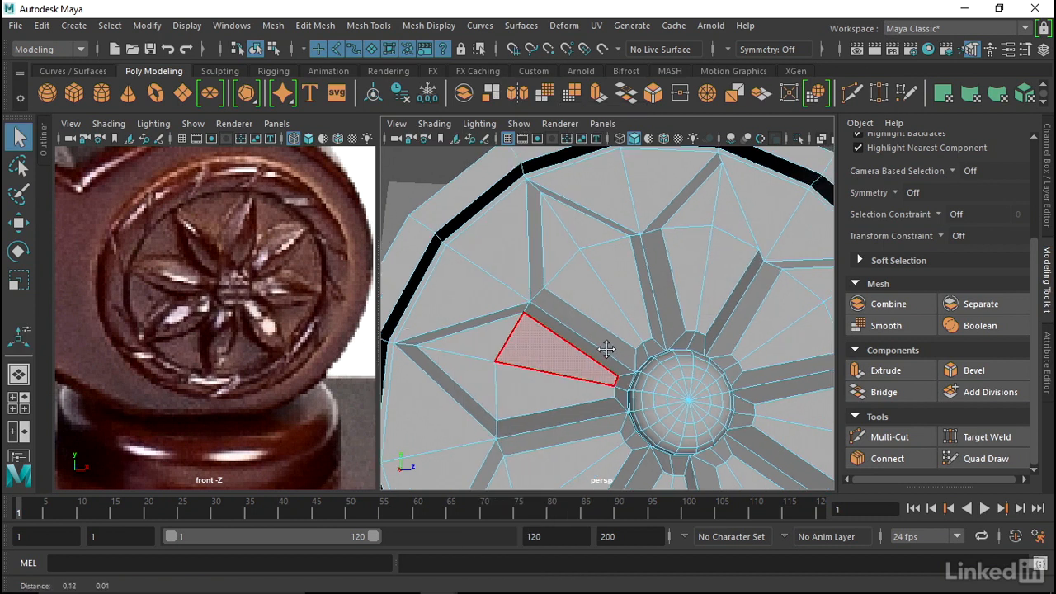
left_click(606, 297, "shift")
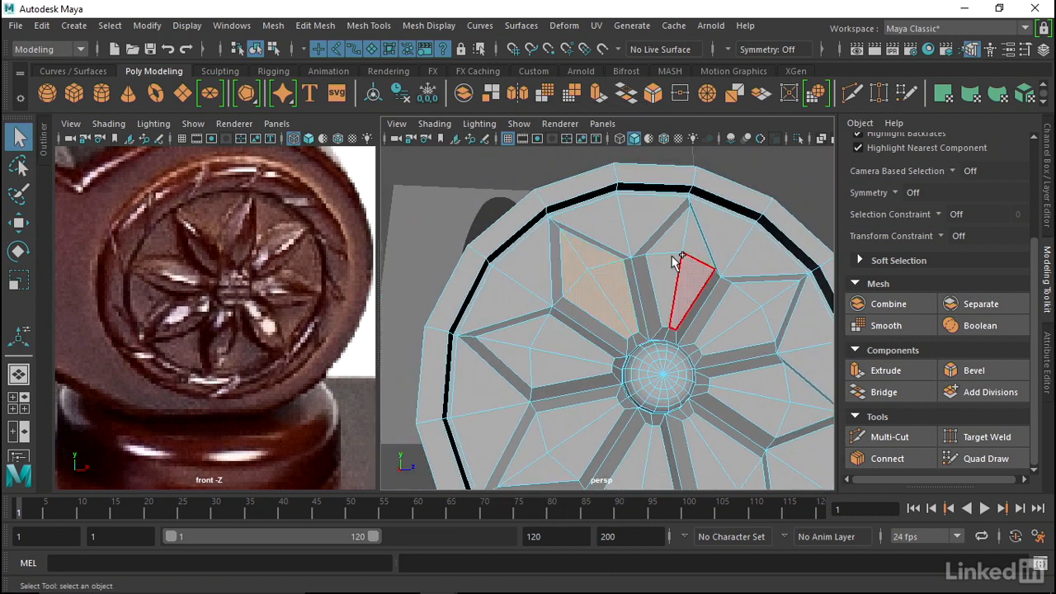
left_click(660, 279, "shift")
left_click(692, 284)
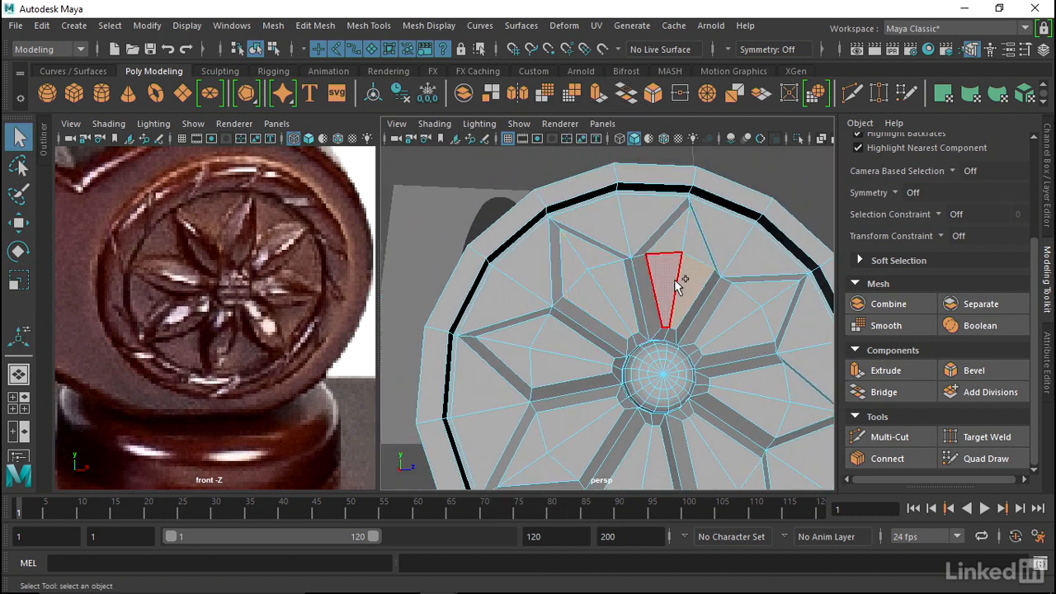
left_click(569, 268, "shift")
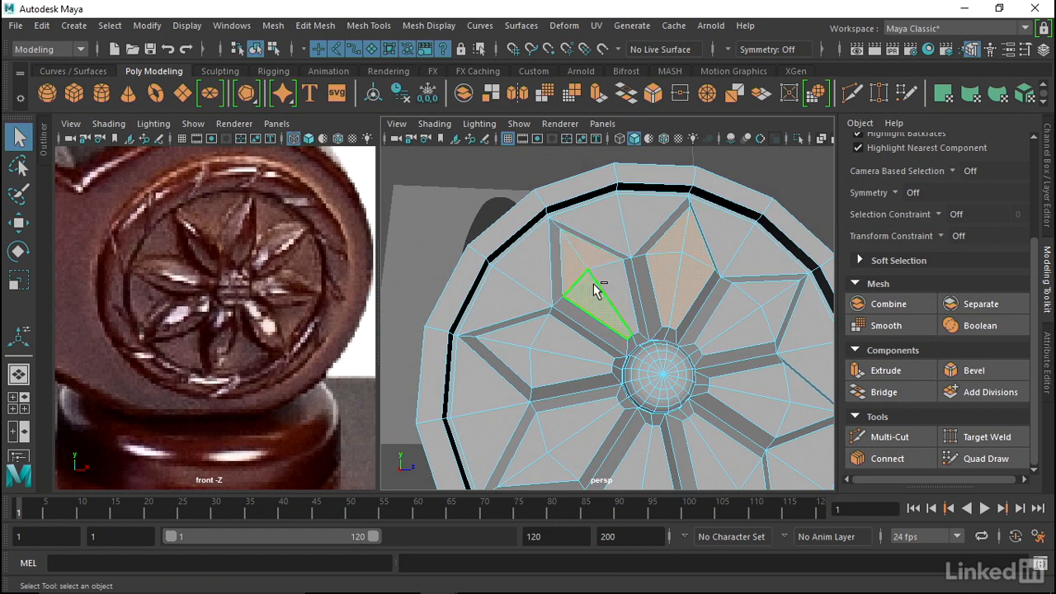
scroll(635, 313, "down", 3)
left_click_drag(634, 313, 651, 307, "alt")
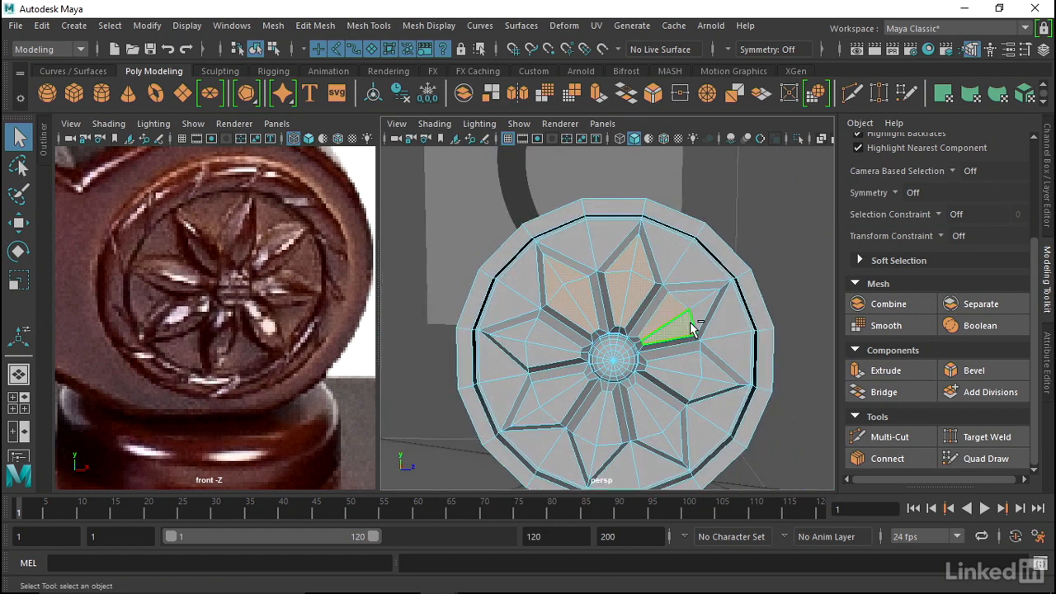
left_click(695, 300, "shift")
left_click(710, 366, "shift")
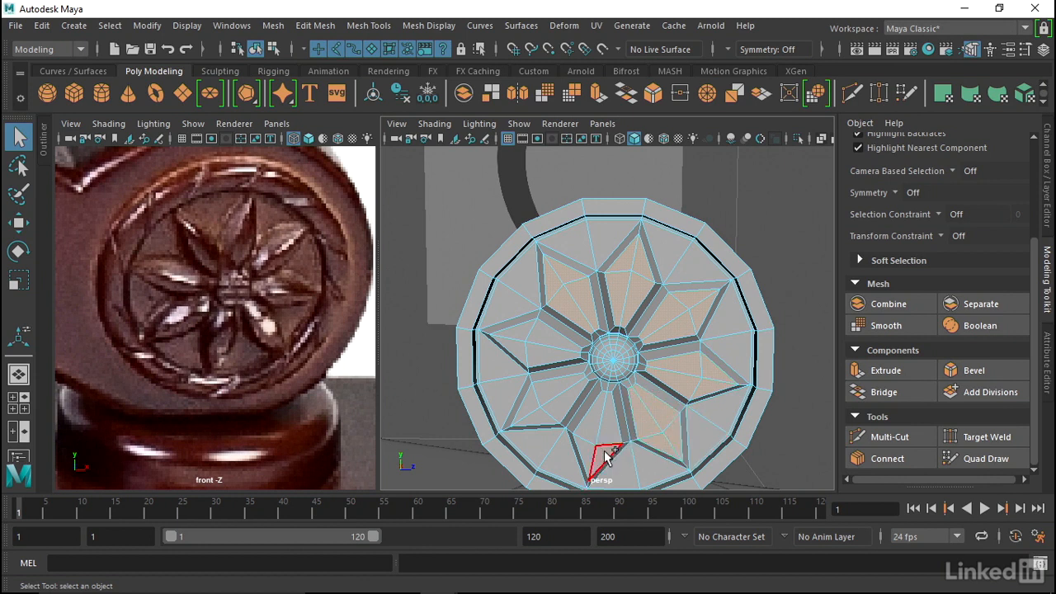
left_click(561, 400, "shift")
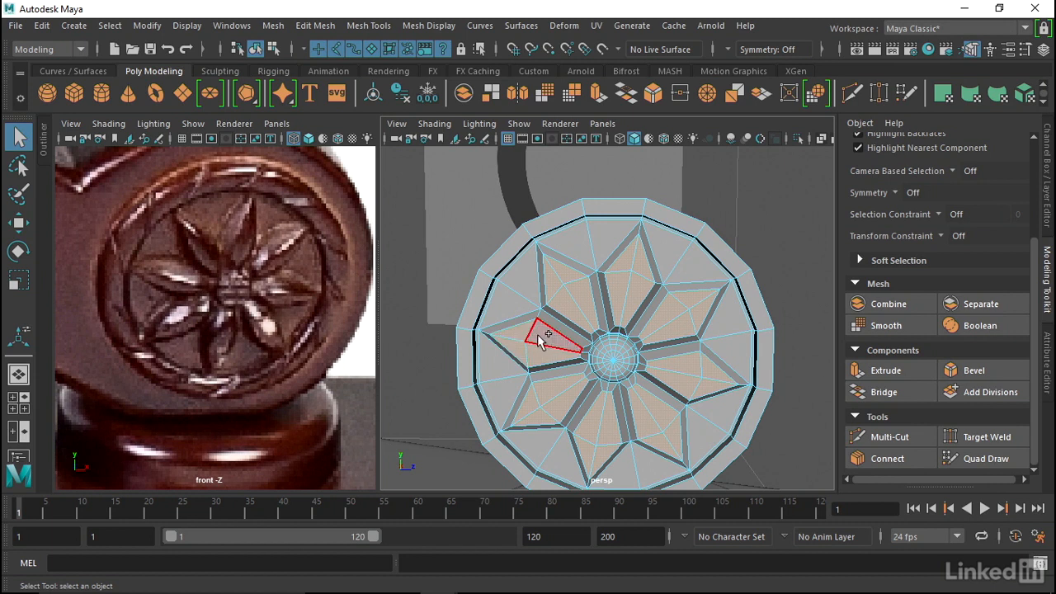
left_click_drag(548, 345, 677, 312, "alt")
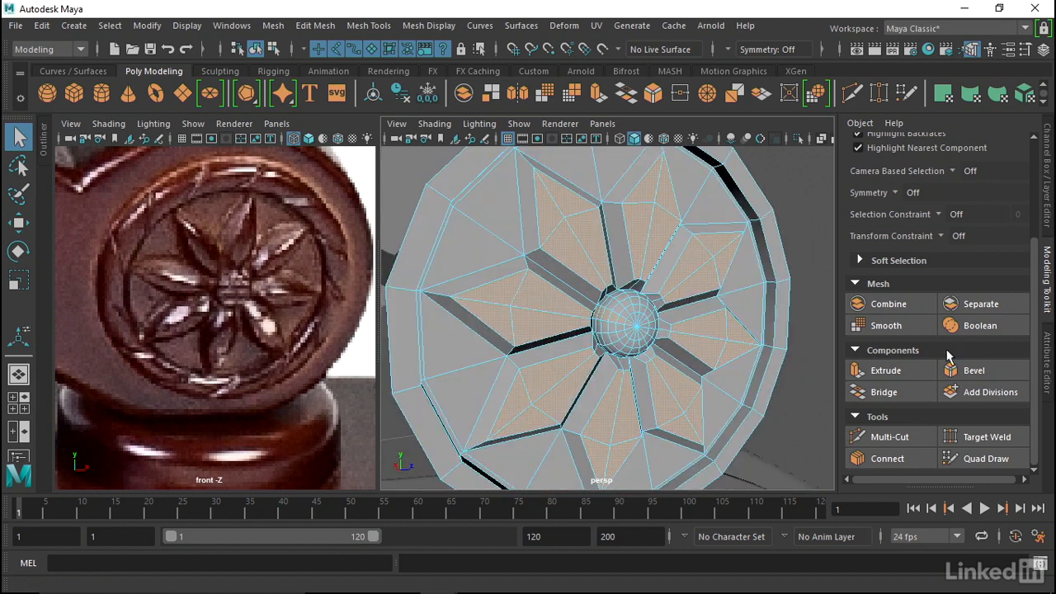
left_click_drag(673, 384, 761, 330, "alt")
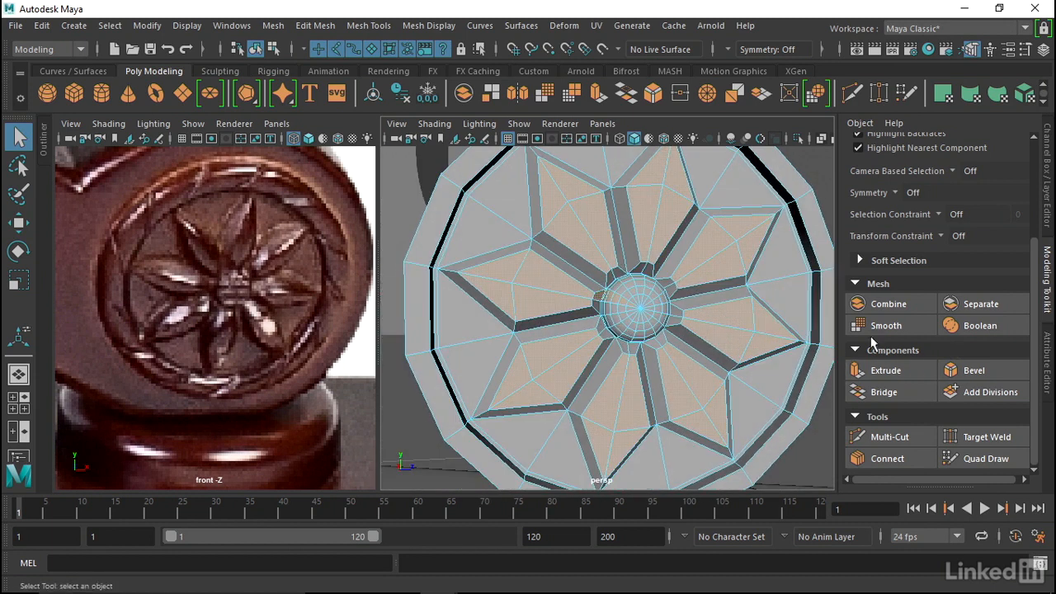
left_click(889, 371)
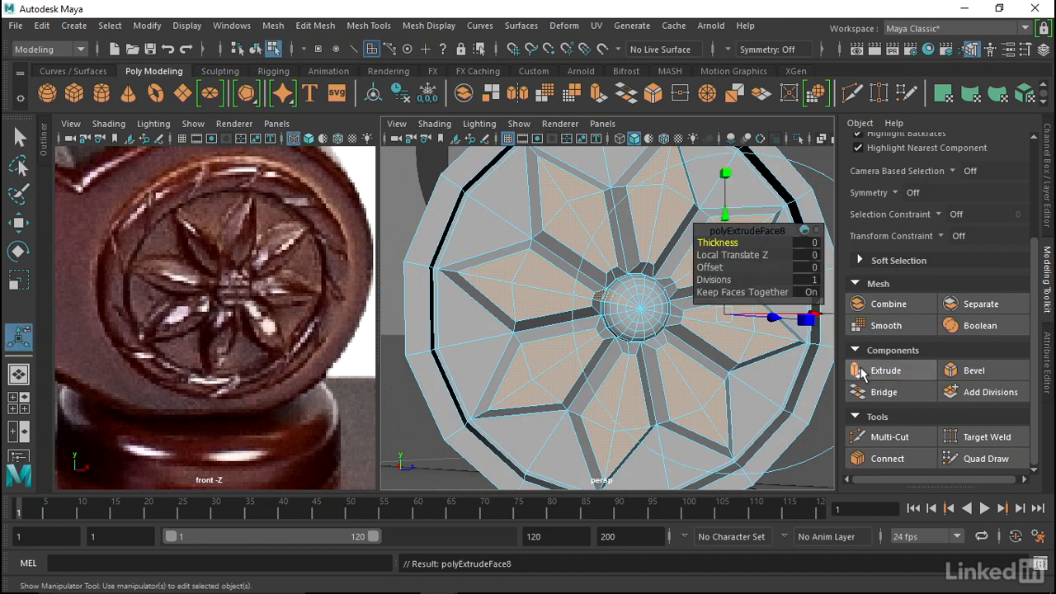
left_click(721, 268)
middle_click_drag(721, 268, 809, 267)
key("Return")
left_click_drag(608, 294, 656, 302, "alt")
scroll(644, 307, "up", 3)
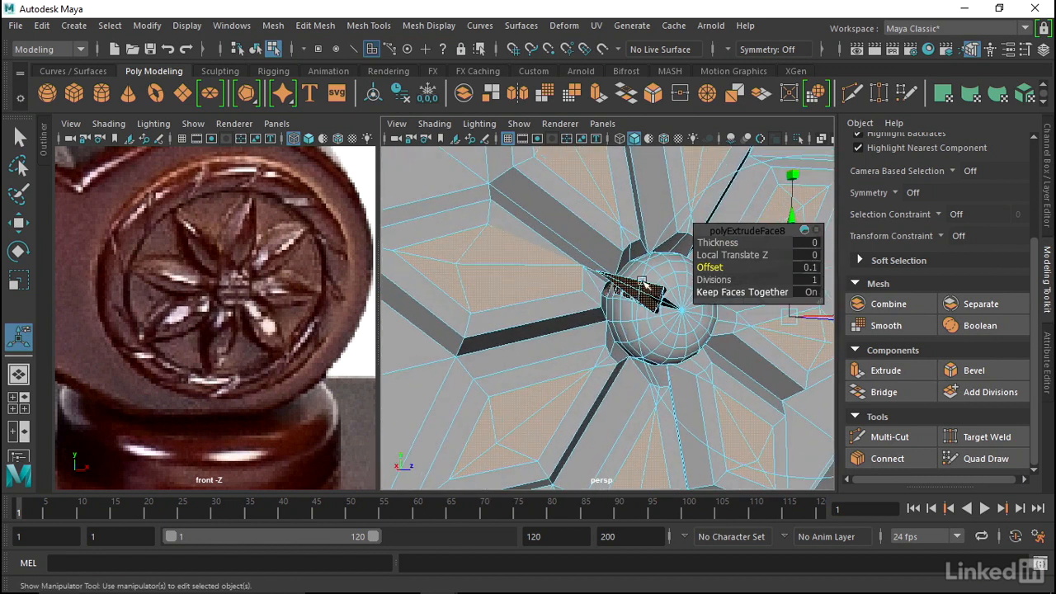
left_click_drag(613, 271, 546, 264, "alt")
key("ctrl+z")
key("ctrl+z")
left_click_drag(615, 281, 590, 280, "alt")
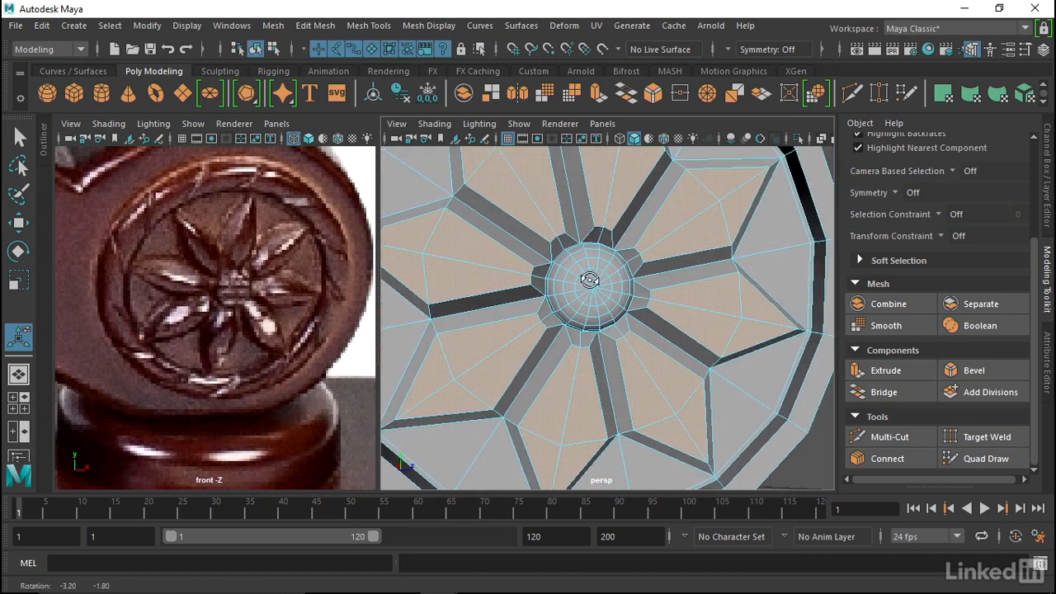
Step: Extrude the top faces of all eight petals with an offset of 0.05
left_click(881, 372)
left_click(812, 267)
type("0.1")
key("Return")
type("0.05")
key("Return")
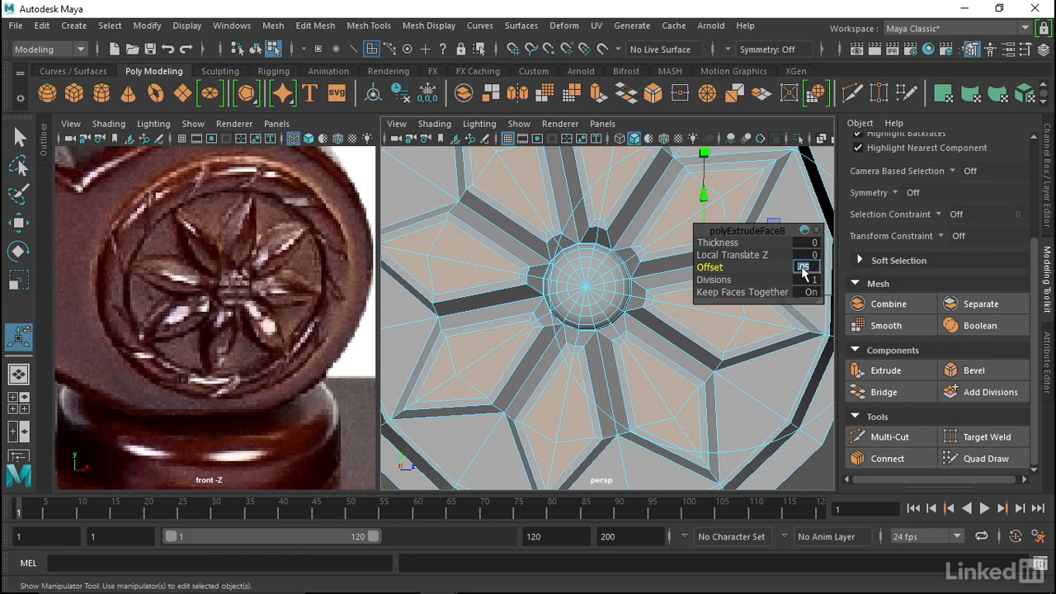
Step: Set the local translate Z of the eight-petal extrusion to 0.03
left_click_drag(726, 255, 737, 261)
left_click_drag(582, 279, 728, 256, "alt")
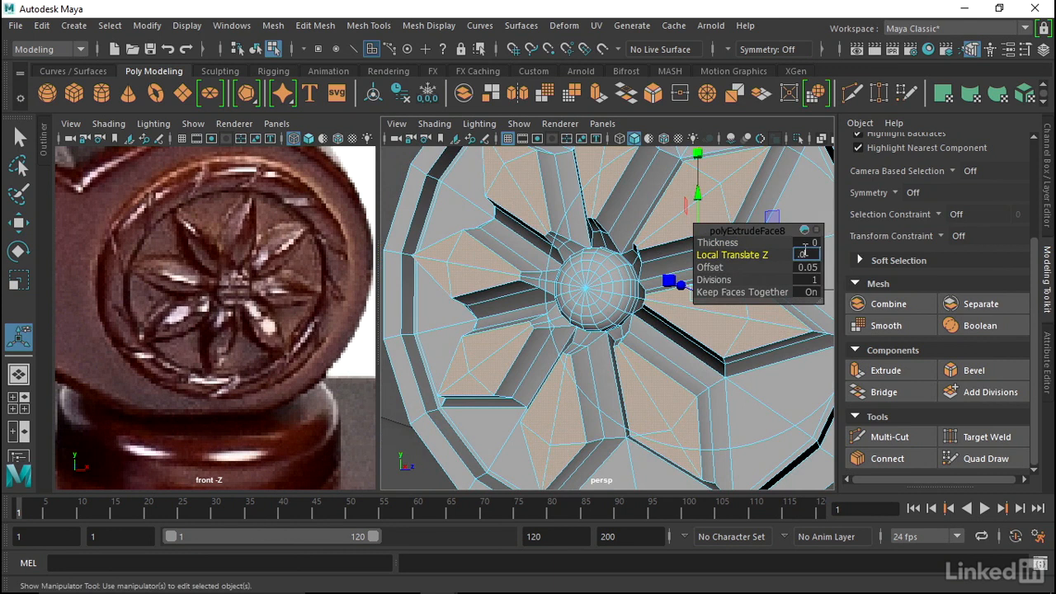
type("03")
key("Return")
Step: Select the middle vertex of each of the eight petals and move them together outward from the disc
left_click_drag(495, 267, 582, 245, "alt")
right_click_drag(582, 245, 541, 235)
left_click_drag(190, 338, 177, 345, "alt")
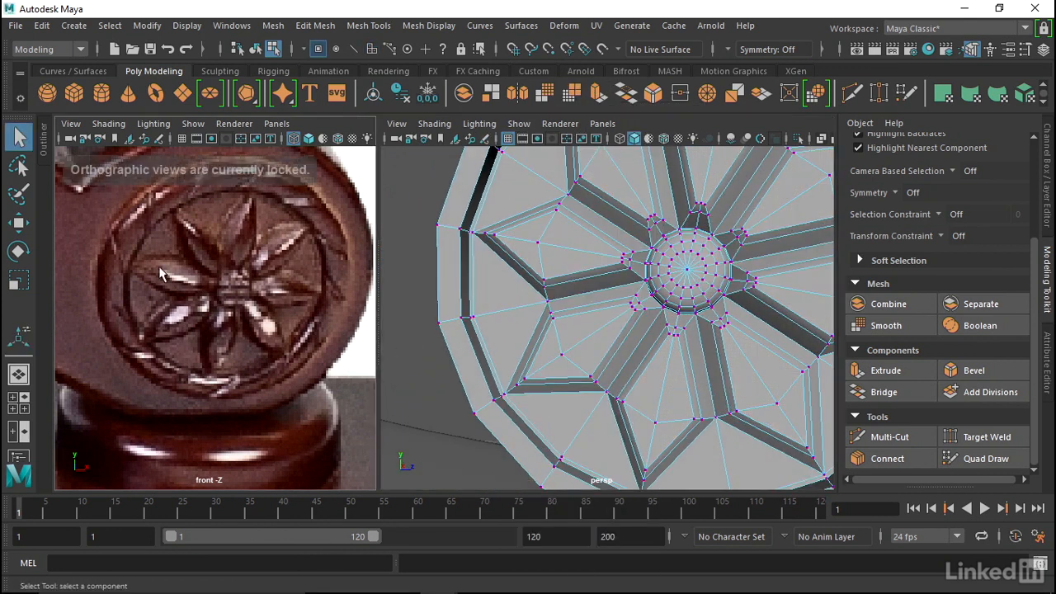
scroll(175, 346, "up", 3)
scroll(646, 314, "down", 2)
left_click(557, 252)
middle_click_drag(599, 239, 595, 294, "alt")
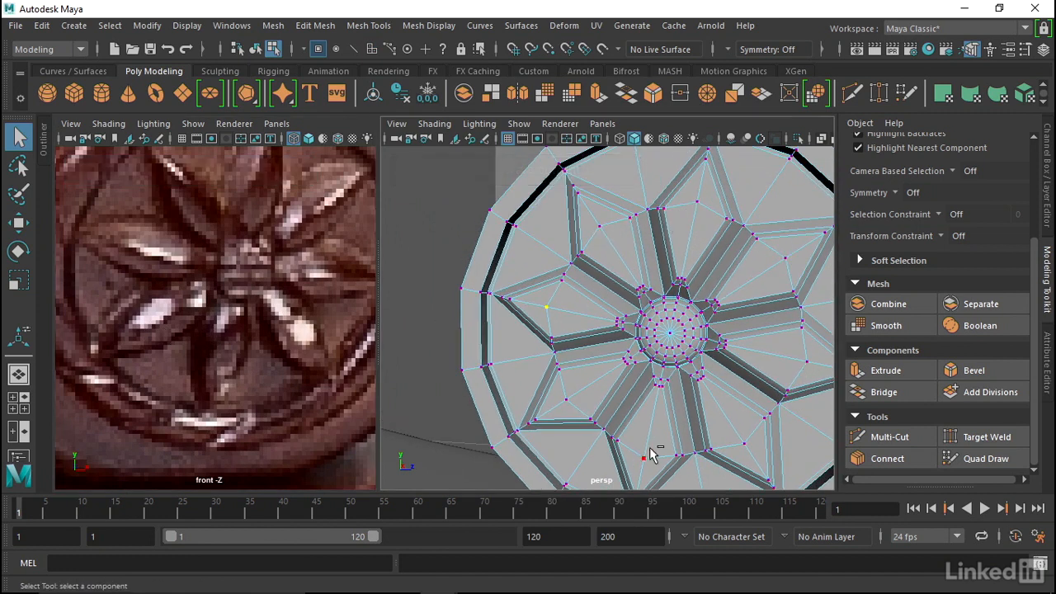
left_click_drag(581, 391, 612, 215, "alt")
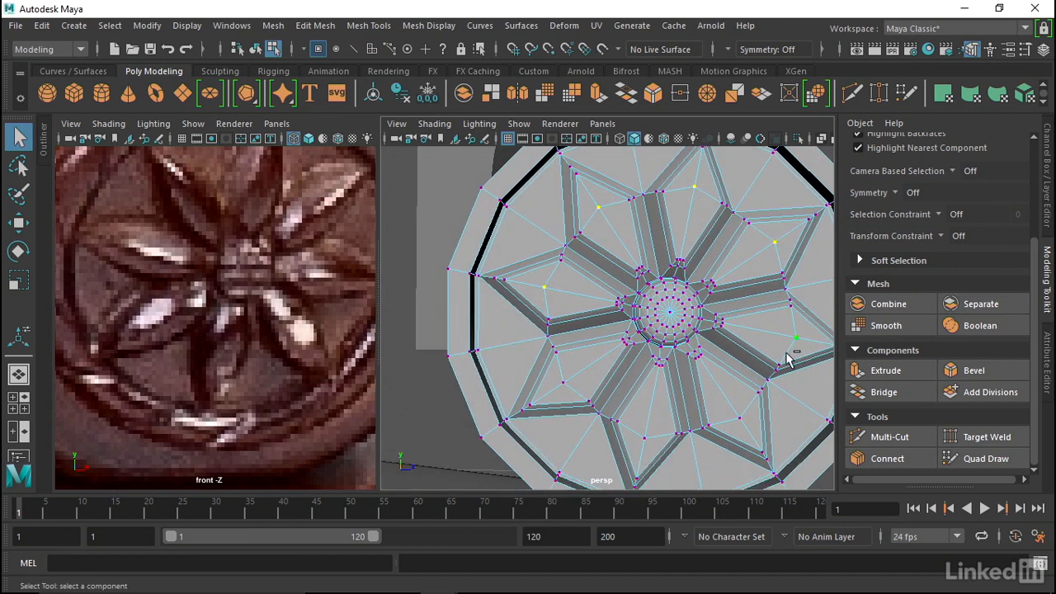
left_click_drag(589, 378, 547, 282, "alt")
key("w")
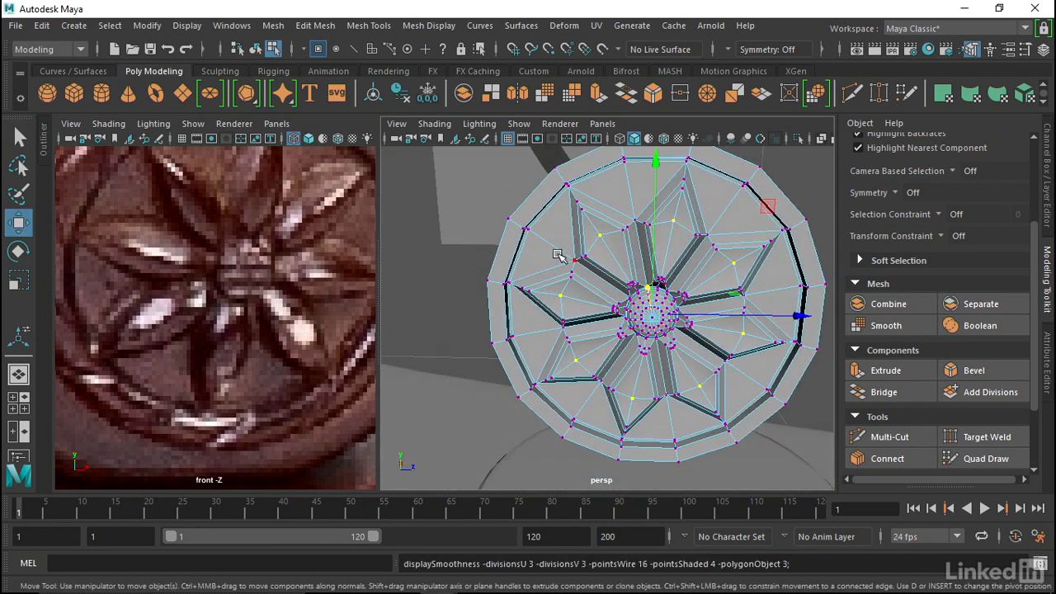
Step: Inspect the whole flower medallion in smooth preview from several angles and return it to the unsmoothed display
key("3")
scroll(618, 243, "down", 3)
right_click_drag(617, 243, 684, 108)
left_click_drag(642, 216, 615, 235, "alt")
left_click(511, 205)
left_click_drag(606, 305, 595, 275, "alt")
scroll(548, 313, "down", 2)
scroll(545, 302, "up", 5)
left_click(571, 236)
key("1")
Step: Extrude the medallion's outer border edges with a thickness of 0.2
left_click_drag(625, 317, 646, 340, "alt")
middle_click_drag(494, 245, 559, 308, "alt")
right_click_drag(559, 309, 530, 257, "alt")
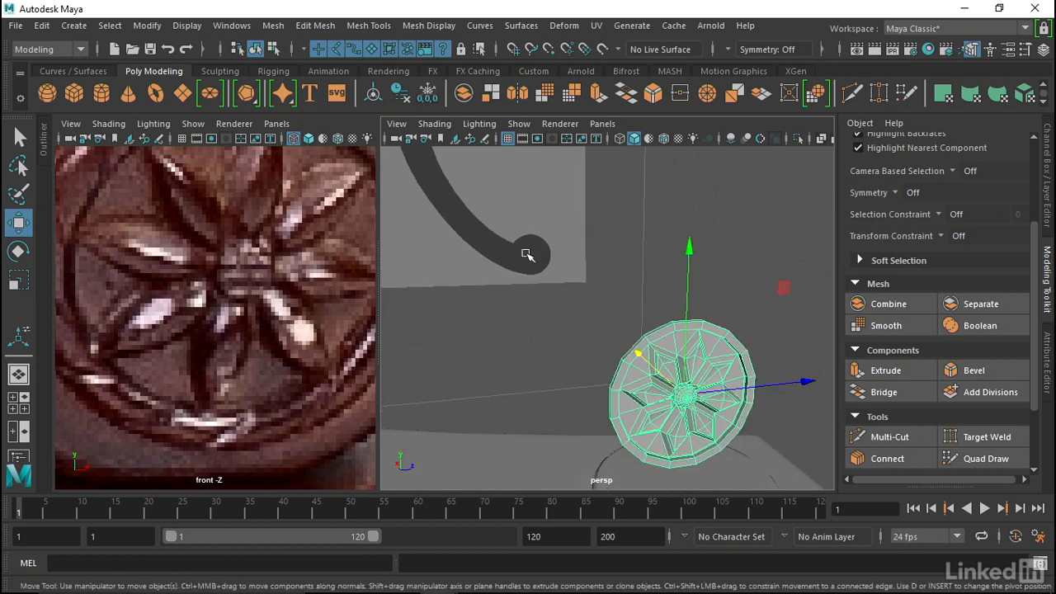
left_click_drag(439, 166, 622, 337, "alt")
right_click_drag(622, 338, 704, 363, "alt")
left_click_drag(704, 363, 763, 386, "alt")
right_click_drag(763, 386, 810, 403, "alt")
right_click_drag(696, 330, 686, 91)
left_click_drag(796, 310, 622, 297, "alt")
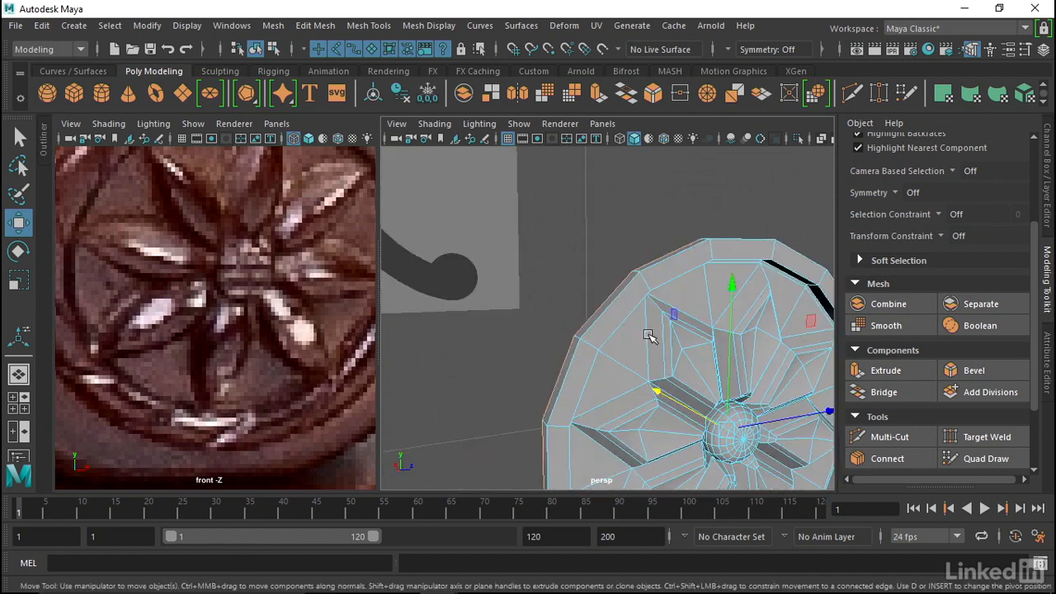
right_click_drag(622, 297, 580, 280, "alt")
left_click_drag(580, 281, 532, 277, "alt")
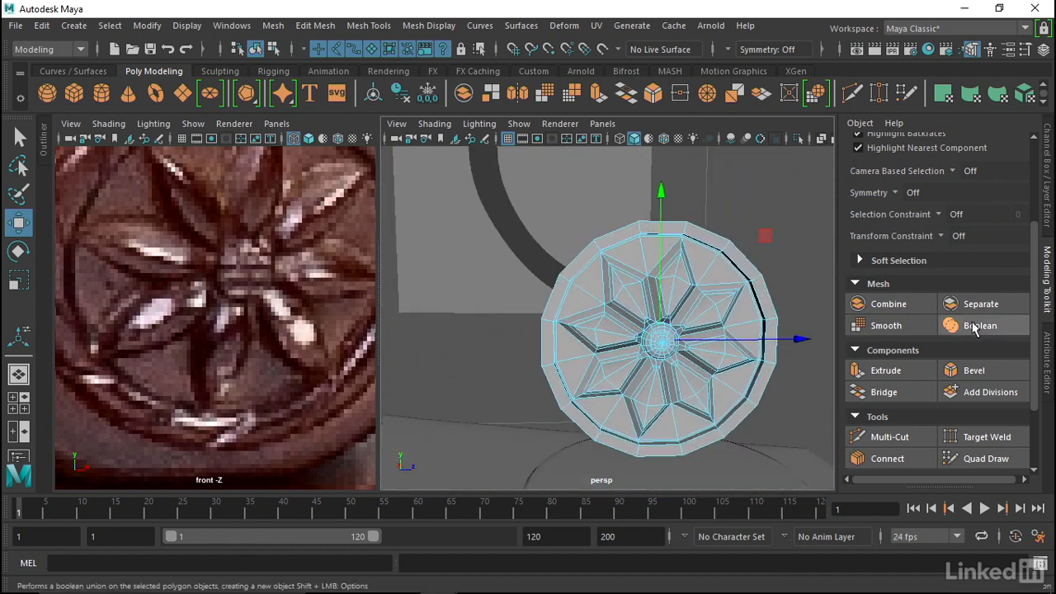
left_click(888, 374)
left_click_drag(649, 304, 625, 300, "alt")
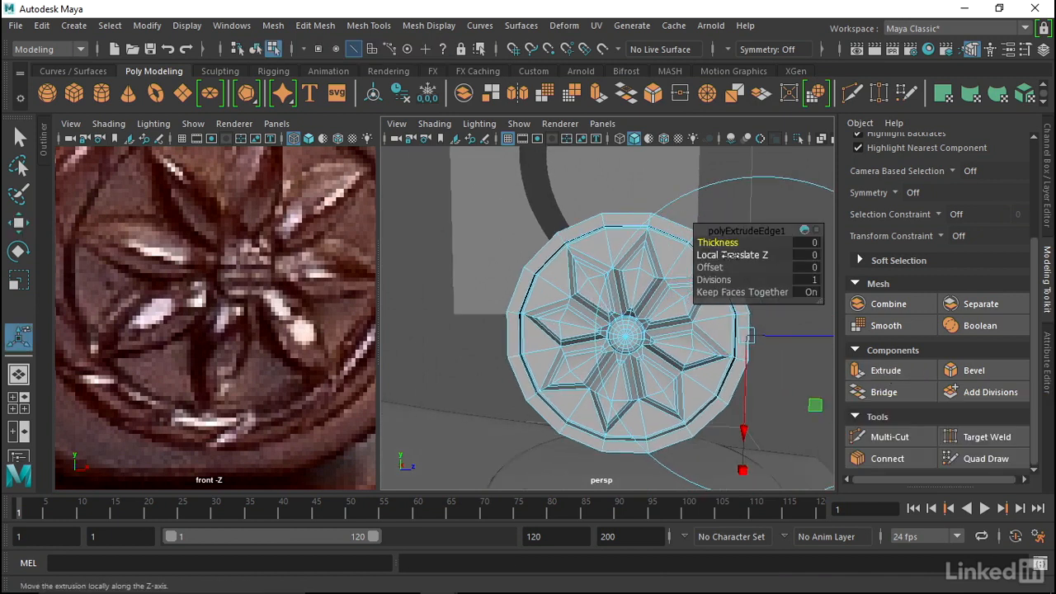
left_click_drag(718, 245, 725, 244)
Step: Switch the modelling viewport to the left orthographic view to compare the medallion with the scroll reference
left_click_drag(561, 269, 528, 262, "alt")
key("space")
left_click(582, 279)
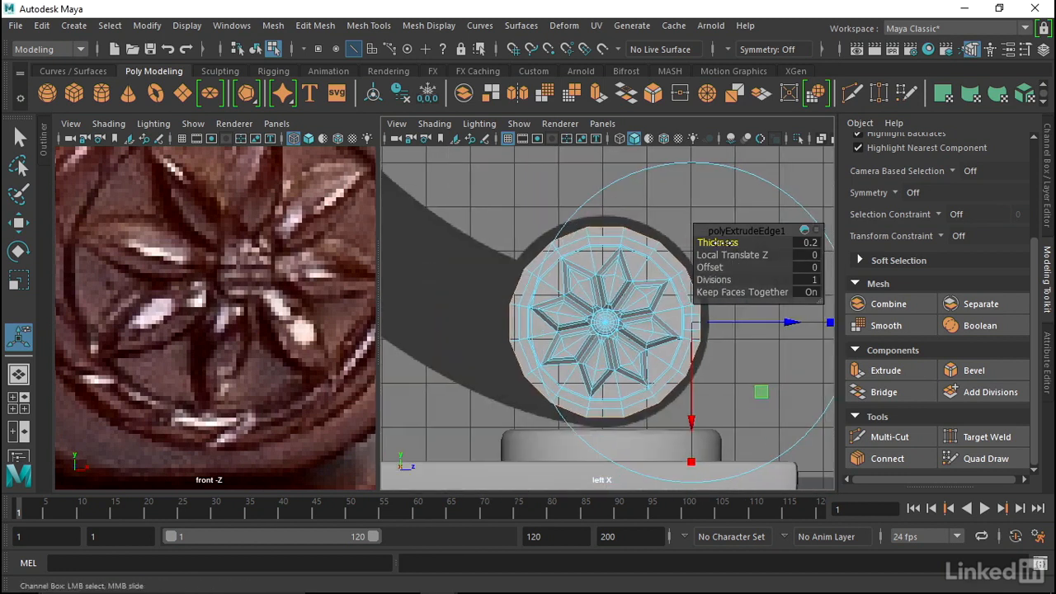
Step: Increase the thickness of the medallion's rim edge extrusion to 0.4 to fill the round scroll end
left_click_drag(716, 243, 719, 243)
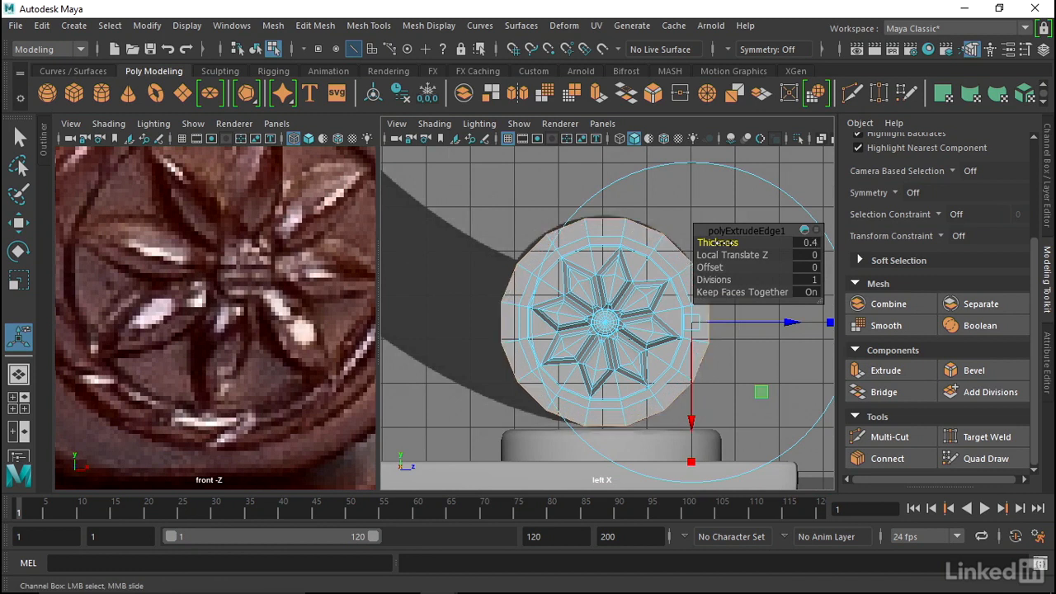
middle_click_drag(643, 243, 598, 221, "alt")
right_click_drag(598, 221, 546, 264, "alt")
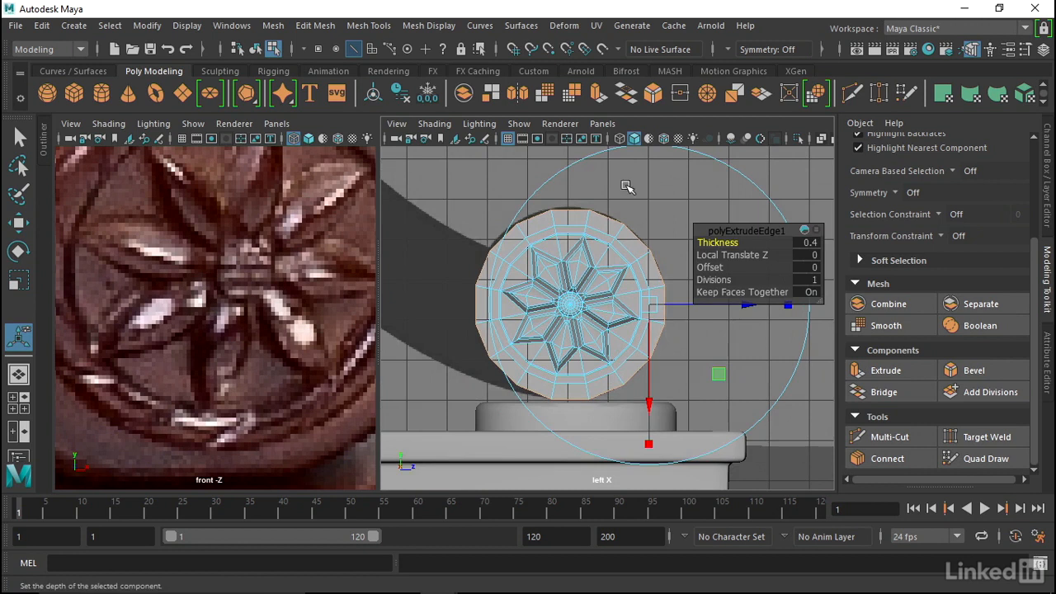
Step: Examine how the medallion lines up with the scroll reference along the full curved arm
middle_click_drag(543, 285, 668, 333, "alt")
right_click_drag(667, 332, 590, 334, "alt")
middle_click_drag(590, 334, 595, 333, "alt")
right_click_drag(601, 304, 617, 304, "alt")
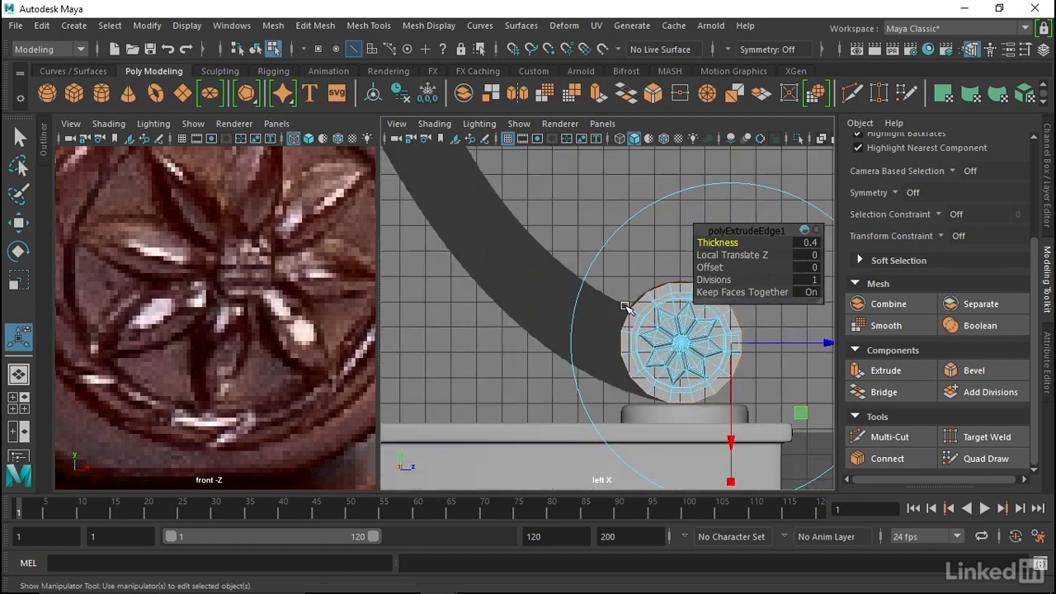
middle_click_drag(561, 285, 550, 275, "alt")
middle_click_drag(448, 197, 541, 413, "alt")
right_click_drag(540, 347, 490, 313, "alt")
middle_click_drag(490, 314, 471, 292, "alt")
middle_click_drag(580, 237, 557, 227, "alt")
right_click_drag(588, 340, 558, 332, "alt")
middle_click_drag(540, 462, 519, 285, "alt")
right_click_drag(519, 285, 709, 330, "alt")
middle_click_drag(538, 245, 558, 247, "alt")
Step: Select the medallion's outer border edges that face the curved arm and extrude them
left_click(556, 246, "alt")
right_click_drag(556, 245, 523, 97)
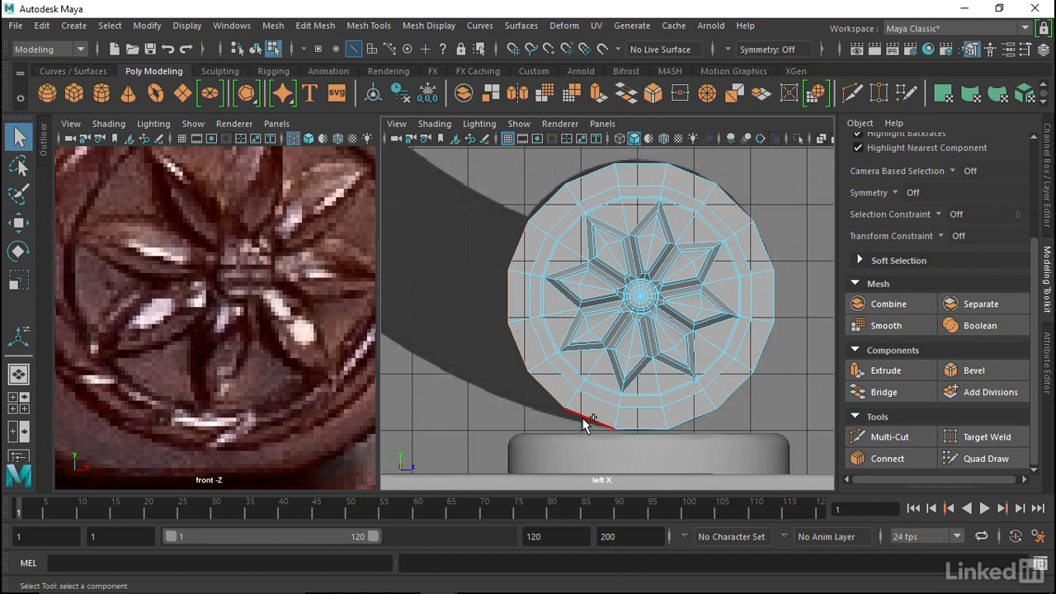
middle_click_drag(576, 330, 612, 335, "alt")
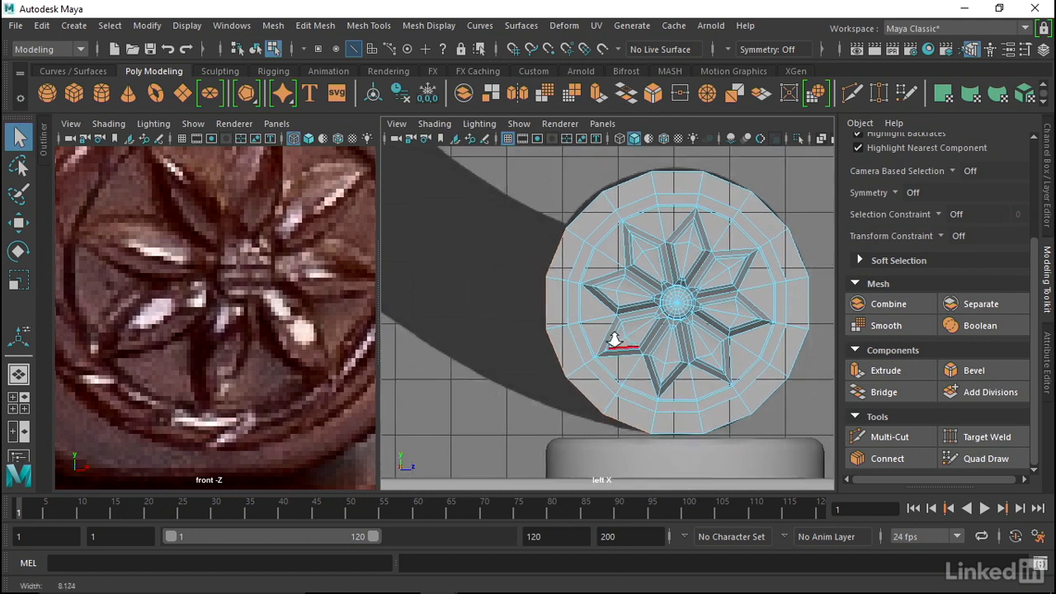
middle_click_drag(566, 275, 601, 238, "alt")
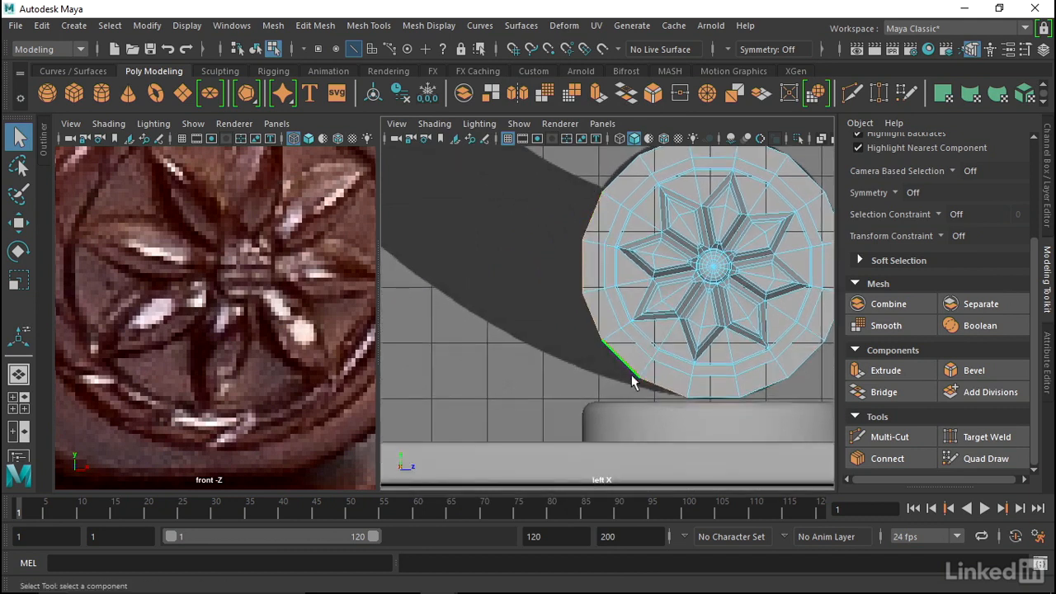
left_click(680, 401)
left_click(877, 371)
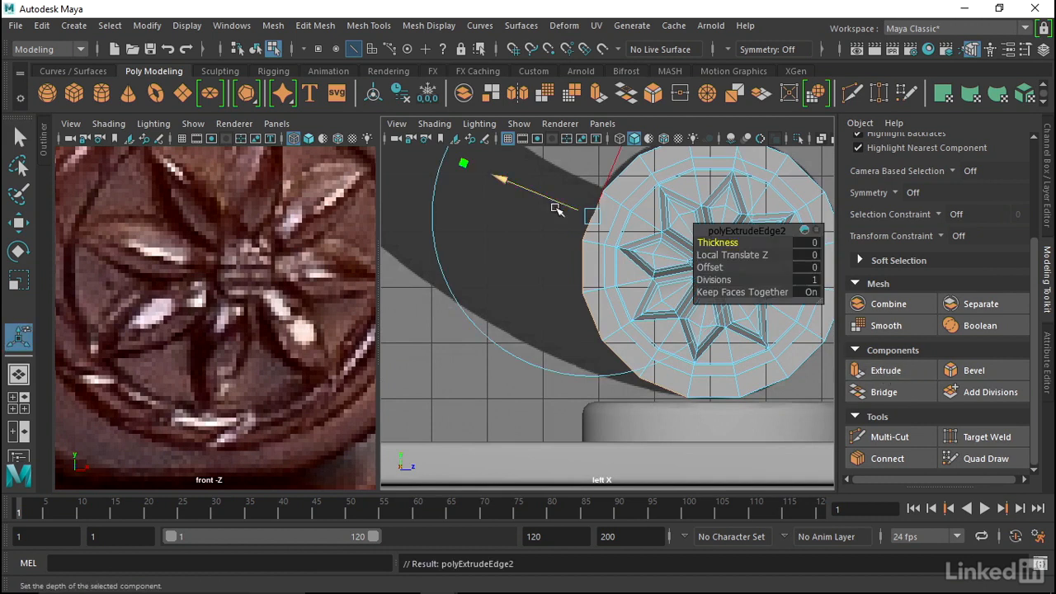
left_click_drag(719, 255, 728, 255)
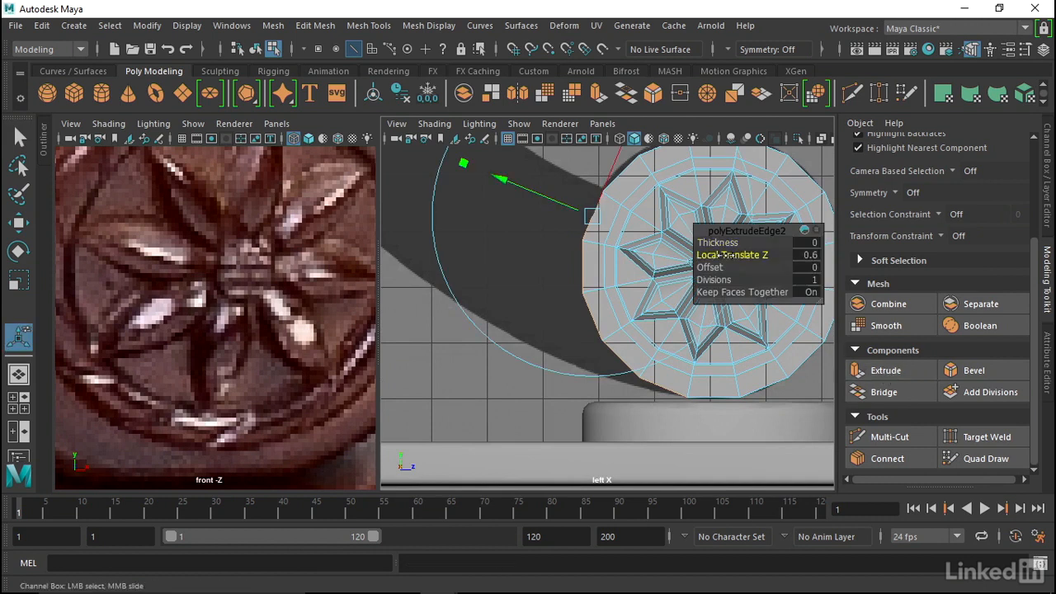
left_click_drag(579, 224, 545, 202)
key("space")
left_click_drag(624, 235, 577, 274)
key("ctrl+z")
key("ctrl+z")
key("ctrl+z")
Step: Move the extruded rim edges outward toward the arm and scale them flat along Z into a straight vertical row
left_click_drag(424, 261, 401, 251)
left_click_drag(458, 288, 582, 295, "alt")
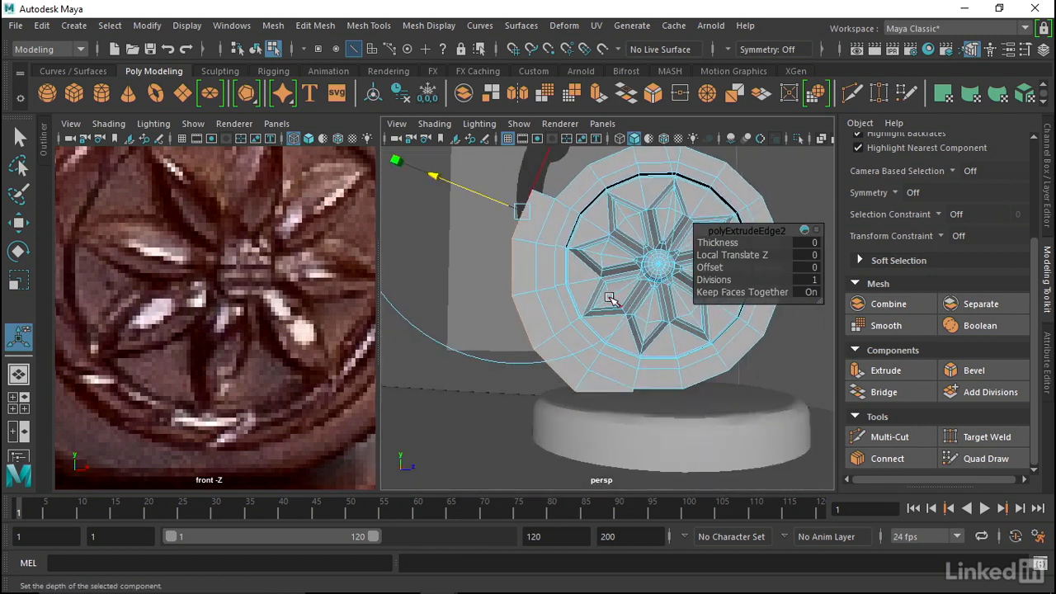
key("r")
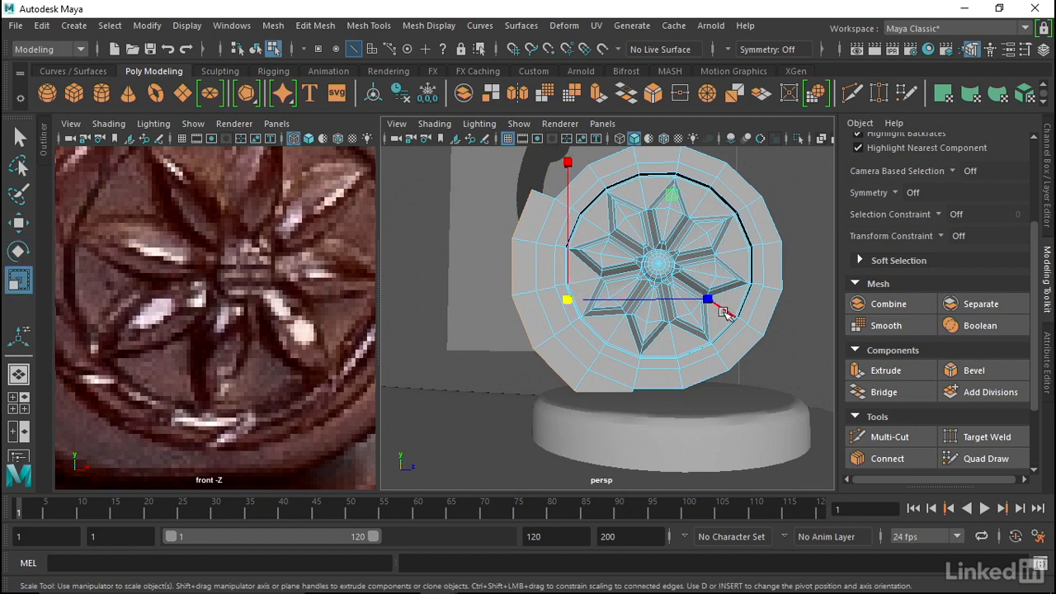
key("w")
left_click_drag(664, 303, 601, 299)
key("r")
left_click_drag(680, 304, 548, 301)
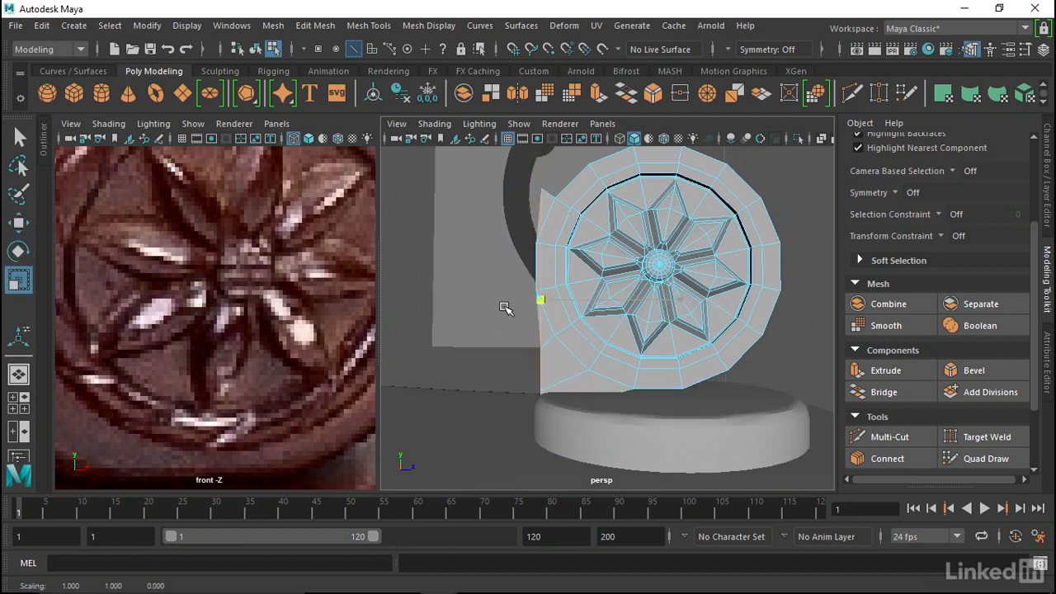
Step: Move the straightened edge row away from the medallion onto the curved arm and return the viewport to the left view
key("w")
left_click_drag(622, 300, 561, 264)
key("space")
left_click(613, 285)
middle_click_drag(558, 264, 585, 283, "alt")
right_click_drag(584, 283, 547, 286, "alt")
mouse_move(547, 286)
middle_mouse_down("alt")
mouse_move(539, 275)
mouse_move(548, 280)
middle_mouse_up("alt")
right_click_drag(548, 281, 634, 355, "alt")
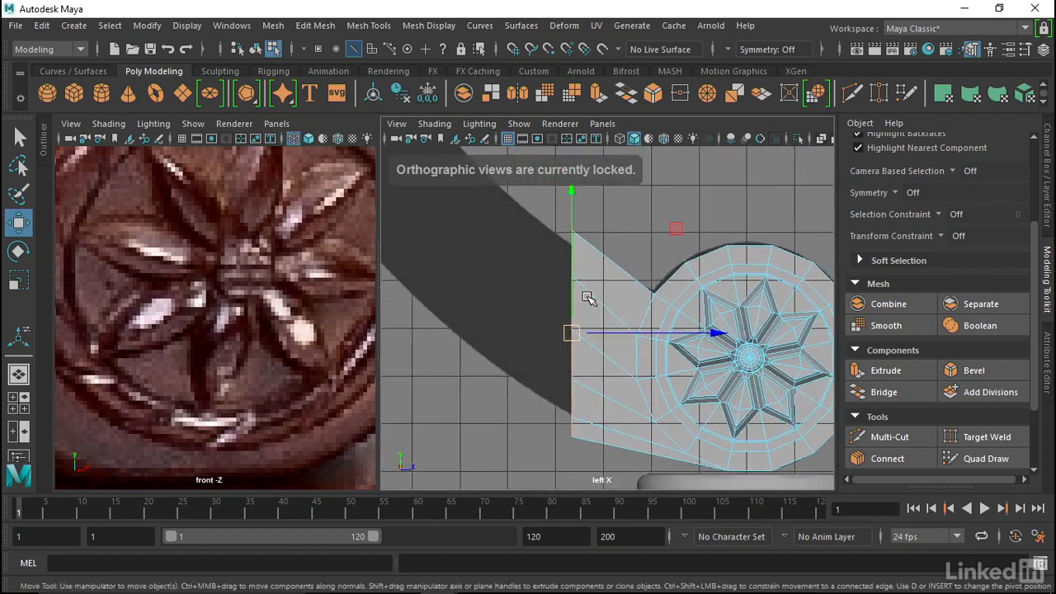
Step: Scale the edge row vertically to about 0.78 to match the width of the reference arm
scroll(594, 273, "up", 2)
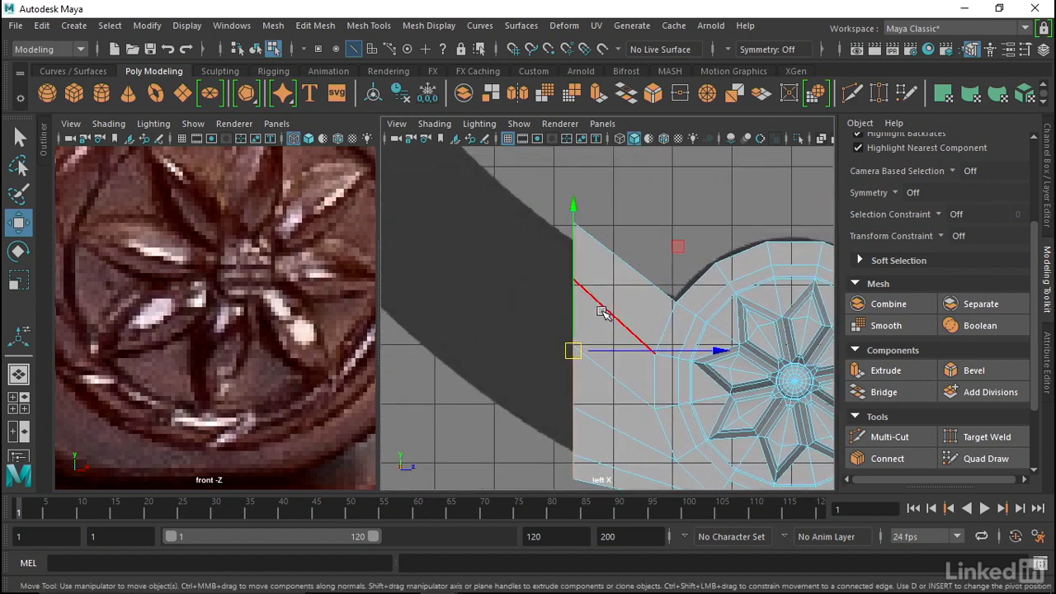
key("e")
key("r")
left_click_drag(573, 216, 573, 229)
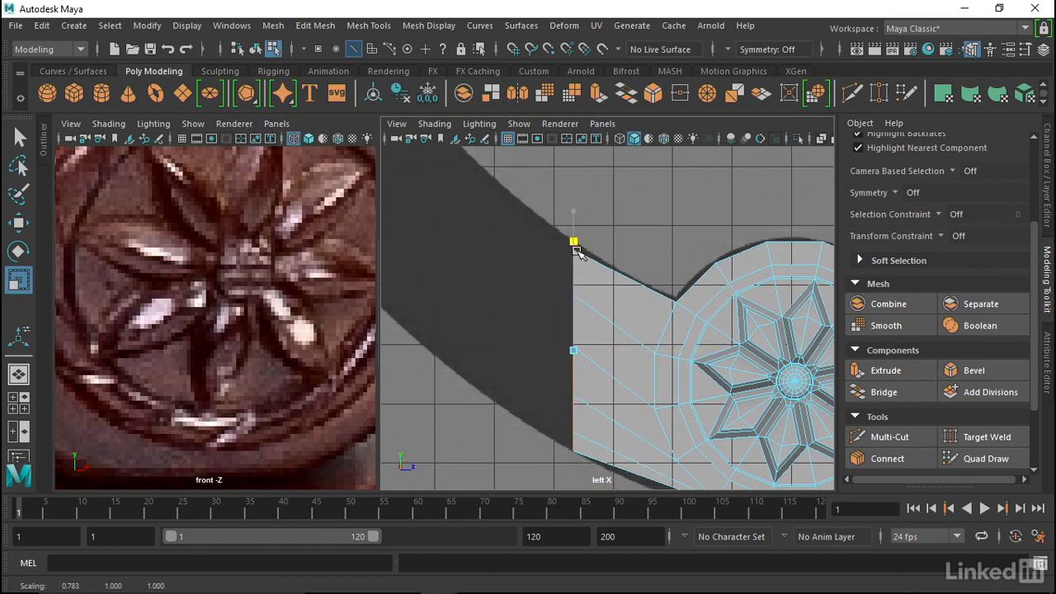
Step: Rotate the edge row to lie straight across the curved arm and reposition it on the reference
left_click_drag(552, 283, 647, 342, "alt")
key("e")
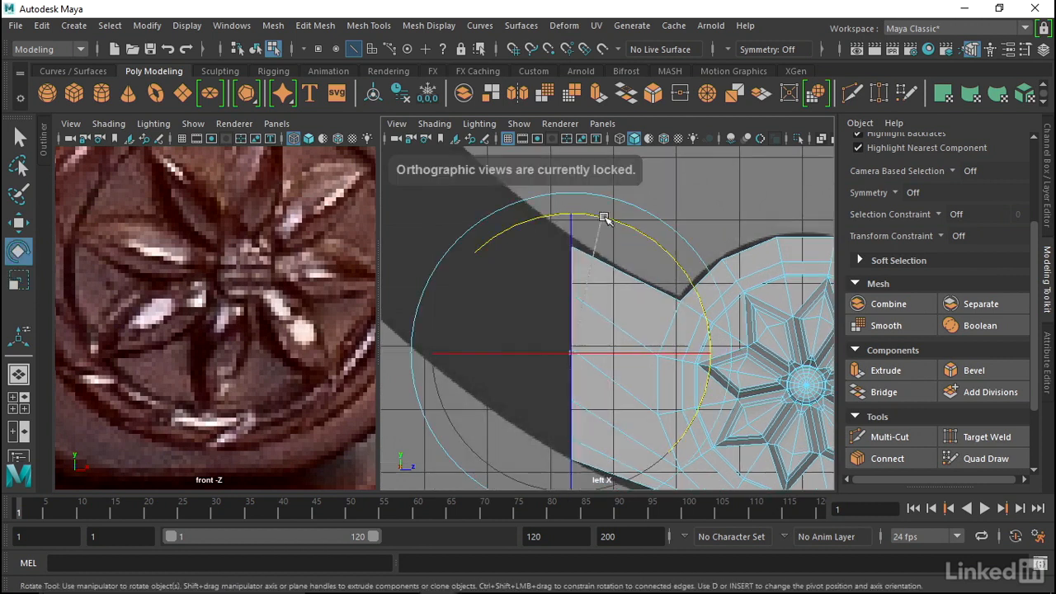
scroll(660, 277, "down", 2)
middle_click_drag(589, 280, 605, 269, "alt")
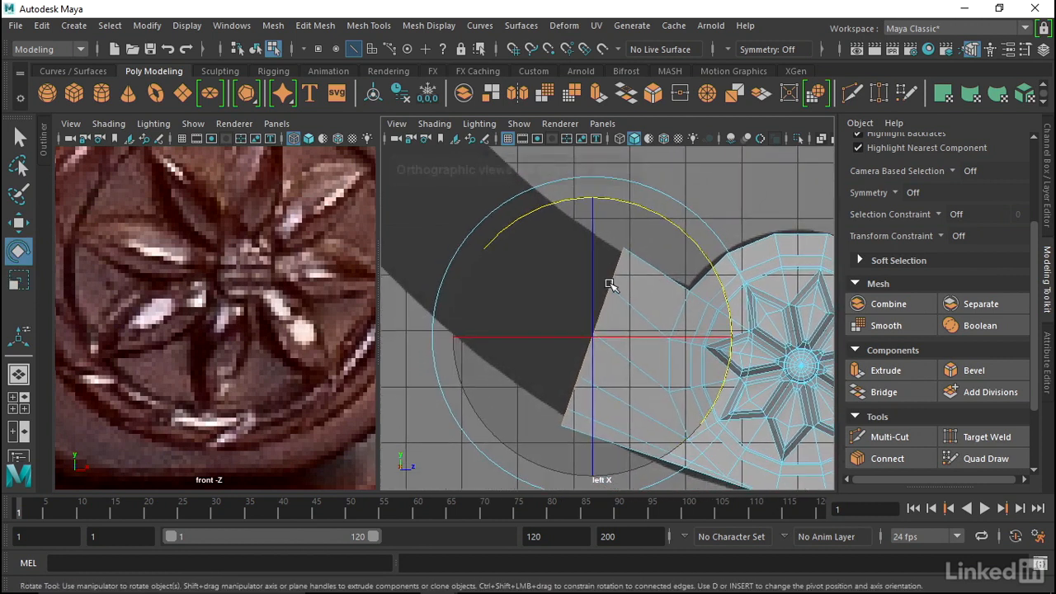
key("w")
left_click_drag(596, 345, 592, 333)
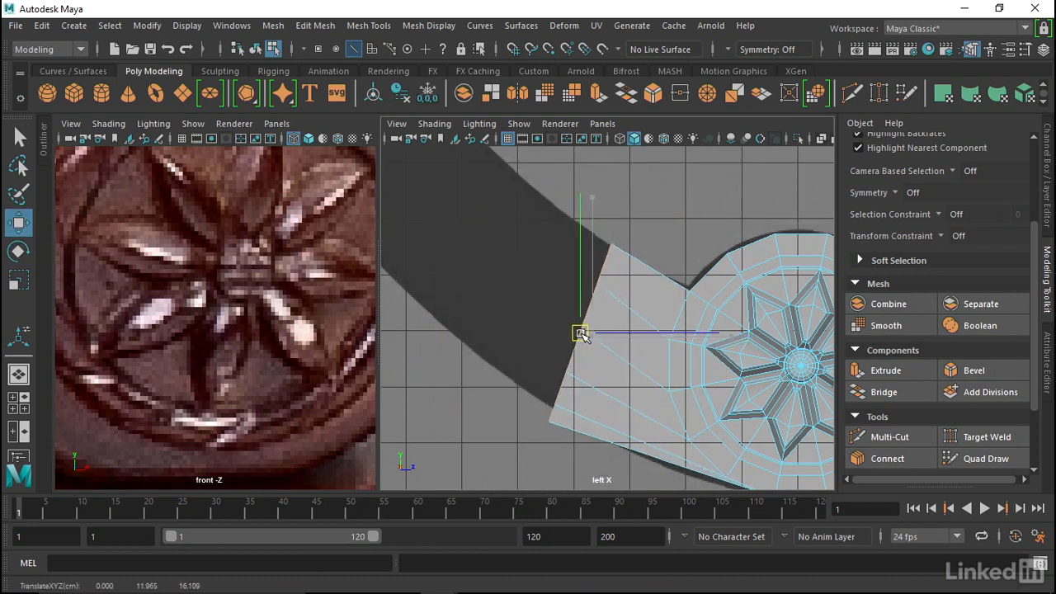
Step: Scale the angled edge row down vertically so its ends meet both sides of the reference arm
key("r")
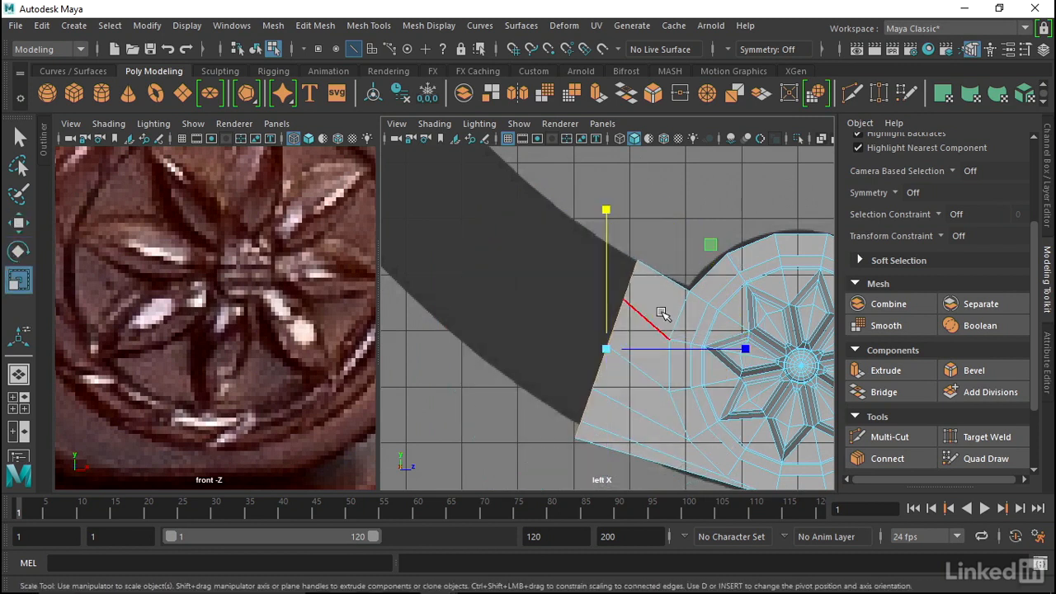
left_click_drag(600, 216, 604, 227)
key("w")
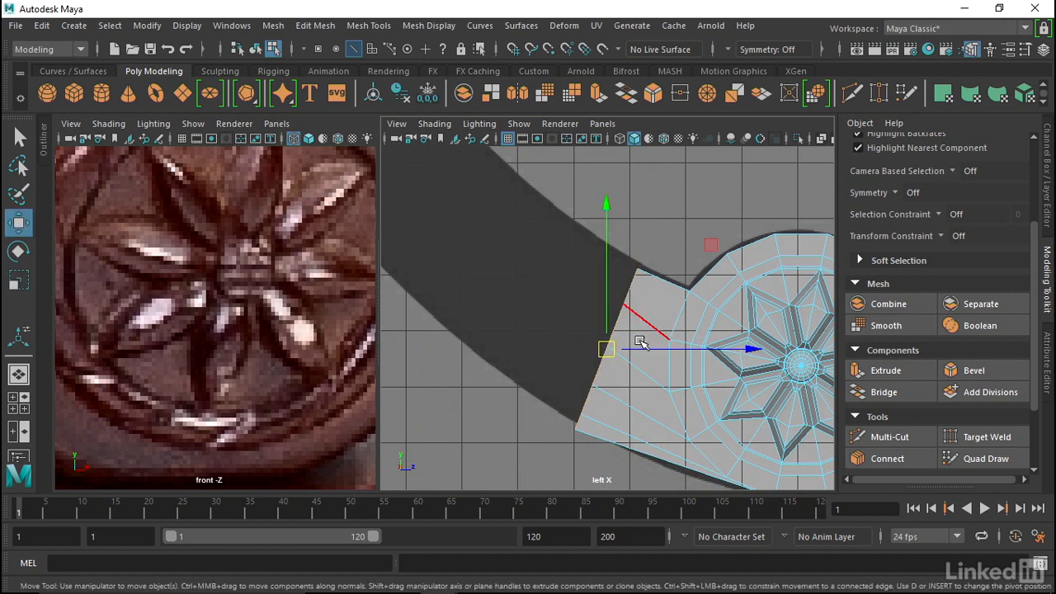
scroll(607, 340, "down", 4)
middle_click_drag(642, 305, 611, 278, "alt")
scroll(611, 278, "up", 3)
left_click(608, 275, "alt")
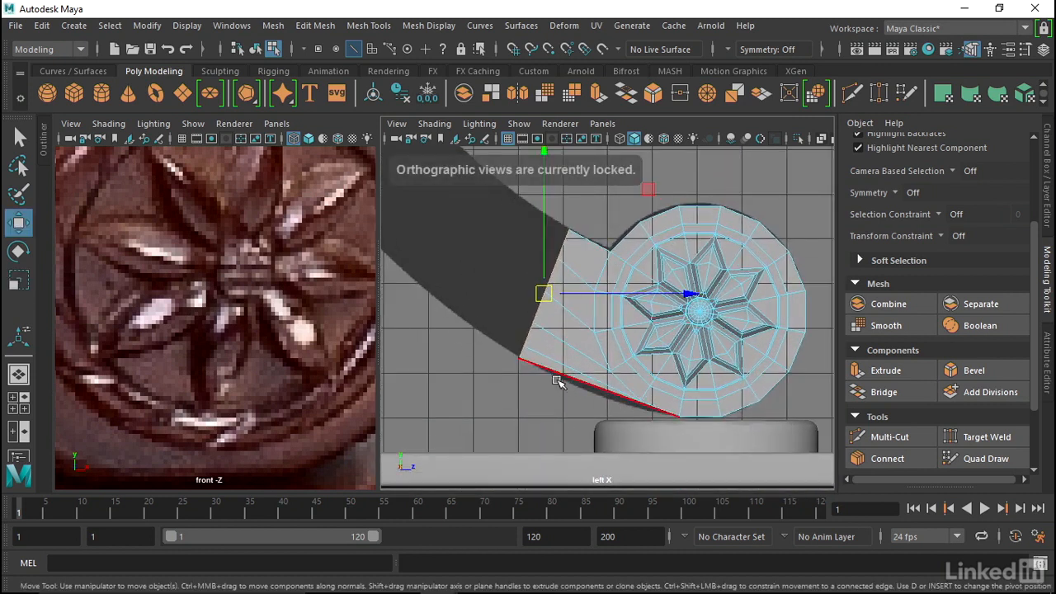
Step: Duplicate the whole medallion in object mode and move the copy onto the scroll's upper round end
right_click_drag(614, 342, 383, 302, "alt")
middle_click_drag(508, 298, 552, 465, "alt")
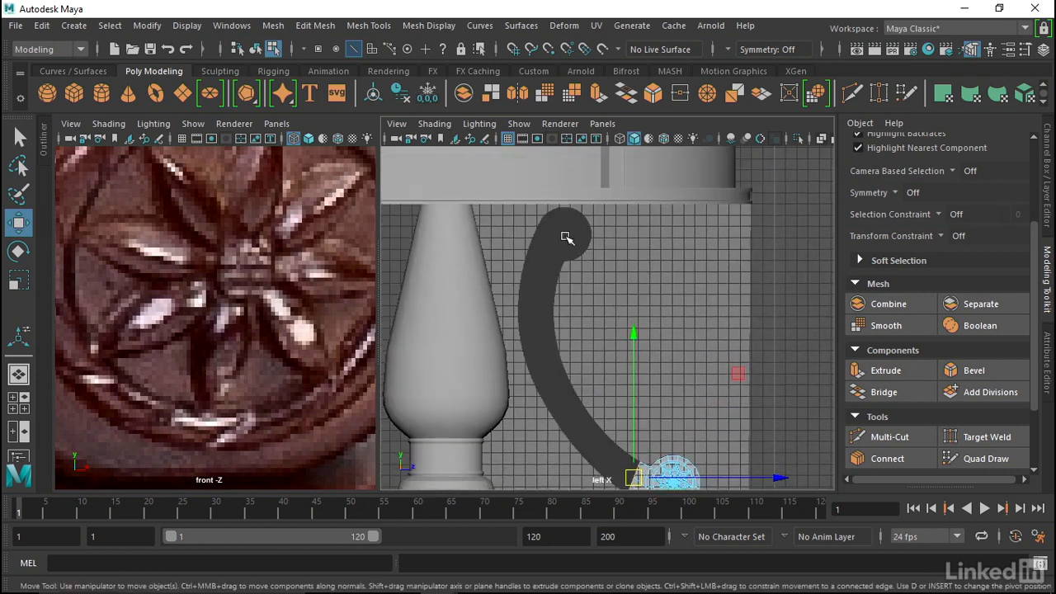
middle_click_drag(758, 487, 688, 404, "alt")
right_click_drag(606, 384, 685, 110)
middle_click_drag(608, 364, 612, 328, "alt")
key("r")
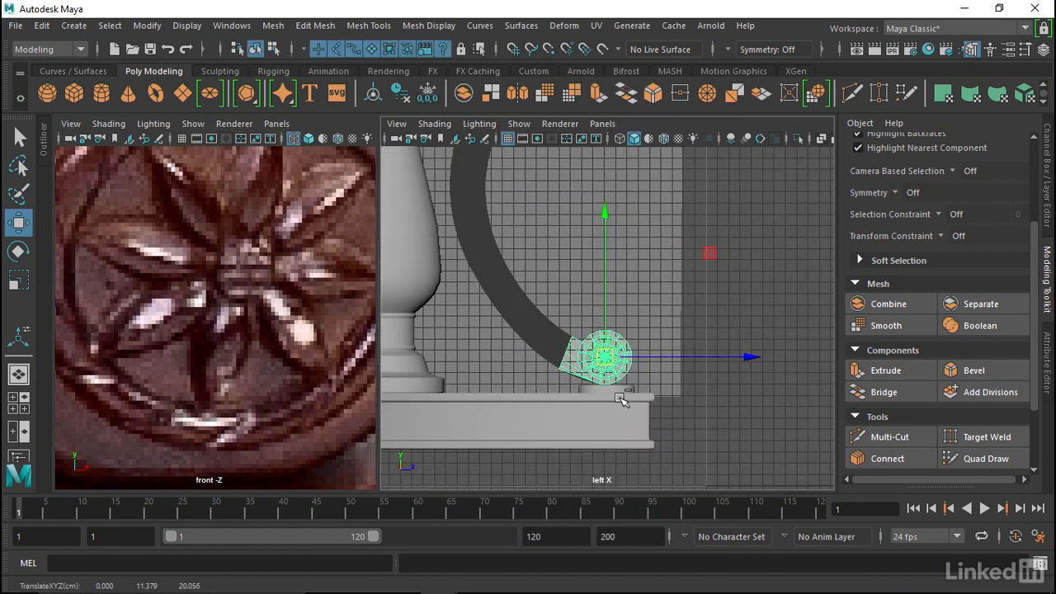
left_click(592, 355)
left_click_drag(608, 356, 554, 199)
middle_click_drag(554, 200, 605, 268, "alt")
right_click_drag(604, 269, 649, 297, "alt")
left_click_drag(599, 256, 536, 171)
middle_click_drag(537, 171, 557, 240, "alt")
right_click_drag(557, 240, 583, 256, "alt")
left_click(584, 257, "alt")
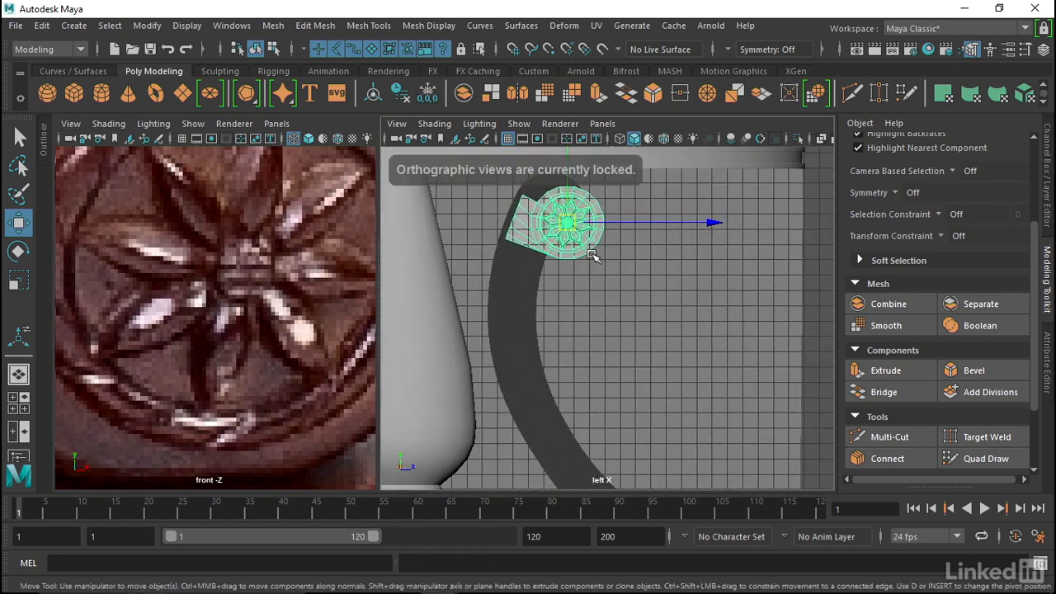
Step: Rotate the copied medallion so its extruded neck points down toward the arm
key("e")
left_click_drag(673, 321, 595, 227)
middle_click_drag(596, 226, 643, 307, "alt")
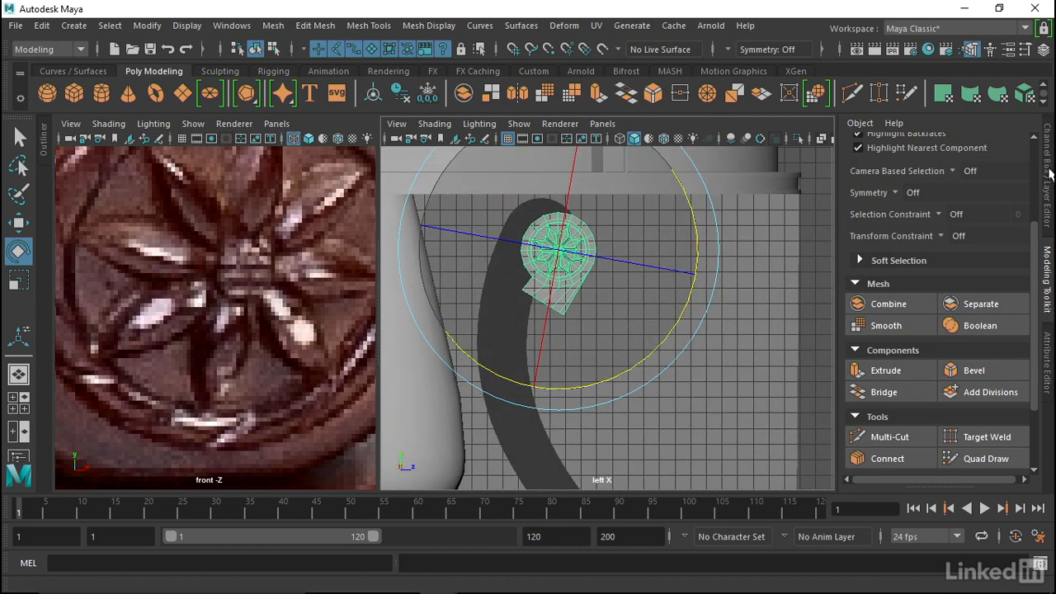
Step: Mirror the copied medallion by setting its Scale Z to -1
left_click(1047, 175)
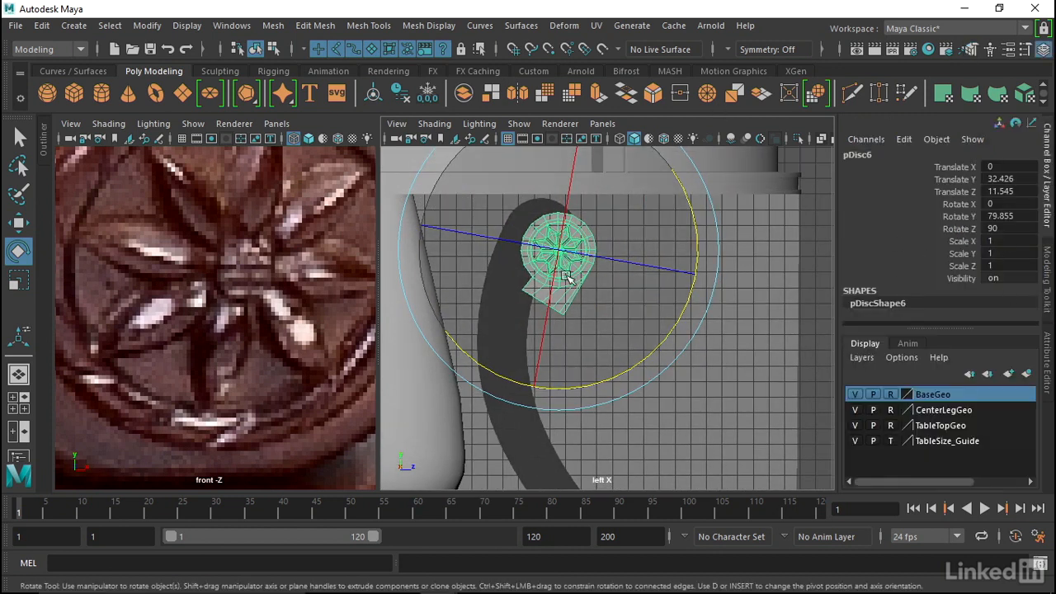
key("w")
middle_click_drag(661, 294, 693, 314, "alt")
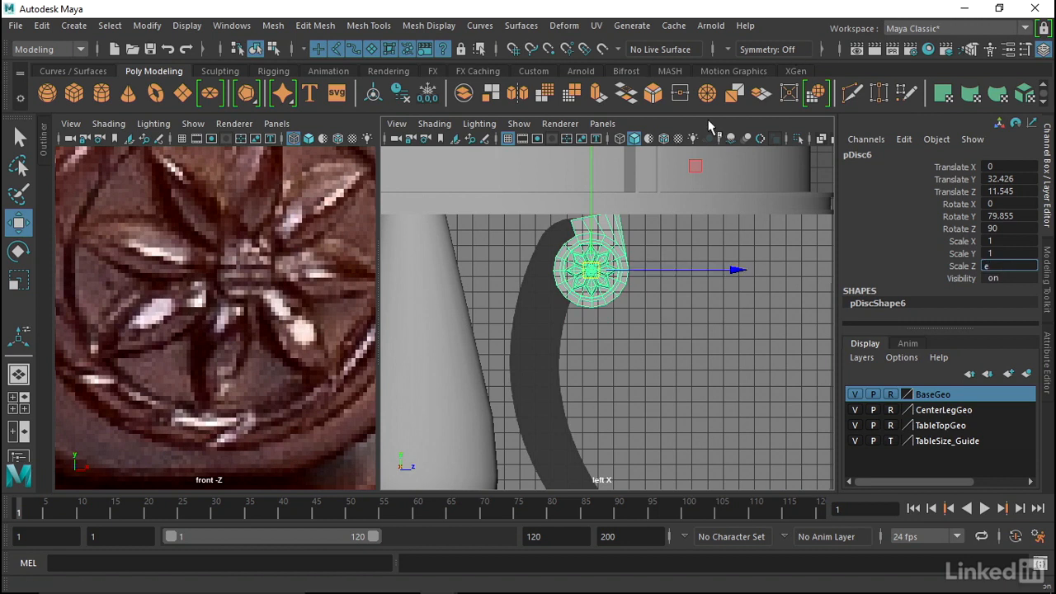
key("Return")
Step: Rotate the mirrored copy so its neck follows the arm and move it over the upper scroll end
key("e")
left_click_drag(727, 283, 540, 225)
key("w")
mouse_move(595, 274)
left_mouse_down()
mouse_move(588, 246)
mouse_move(580, 260)
left_mouse_up()
middle_click_drag(565, 250, 600, 266, "alt")
right_click_drag(600, 267, 689, 294, "alt")
Step: Fine-tune the upper medallion to Translate Y 33.361, Translate Z 10.47 and Rotate Y 229.321, aligned with the reference
middle_click_drag(639, 209, 653, 278, "alt")
left_click_drag(622, 244, 622, 245)
key("e")
left_click_drag(637, 381, 670, 384)
right_click_drag(670, 384, 606, 330, "alt")
left_click(648, 367, "alt")
middle_click_drag(653, 372, 651, 330, "alt")
right_click_drag(651, 330, 577, 342, "alt")
middle_click_drag(569, 350, 549, 278, "alt")
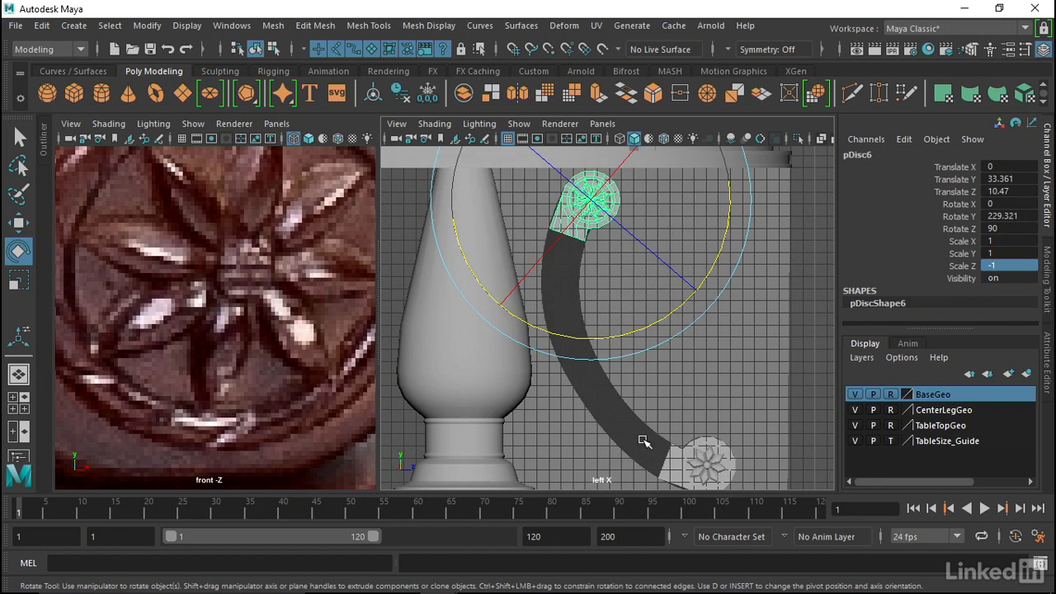
Step: Check the fit of the upper medallion and its neck against the scroll reference and the lower medallion
scroll(602, 256, "up", 2)
middle_click_drag(593, 240, 596, 237, "alt")
scroll(615, 253, "up", 3)
middle_click_drag(517, 205, 617, 332, "alt")
scroll(660, 312, "up", 1)
right_click_drag(670, 269, 697, 116)
right_click_drag(607, 133, 680, 114)
middle_click_drag(724, 226, 664, 116, "alt")
right_click_drag(701, 181, 637, 198, "alt")
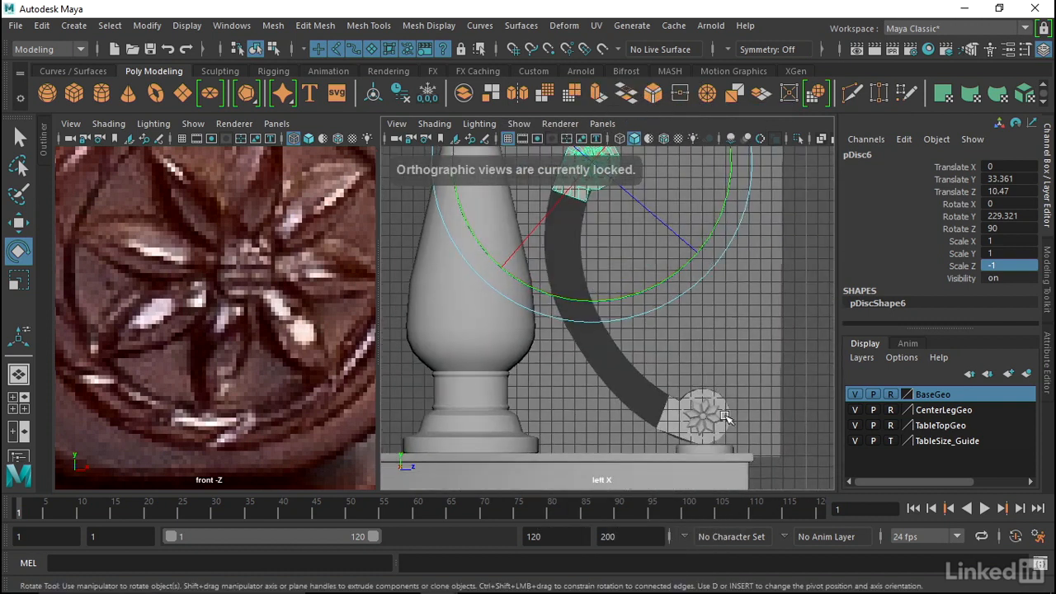
Step: Select the upper and lower medallions together and combine them into one mesh
left_click(721, 406, "shift")
right_click_drag(723, 342, 640, 328, "alt")
left_click(1048, 292)
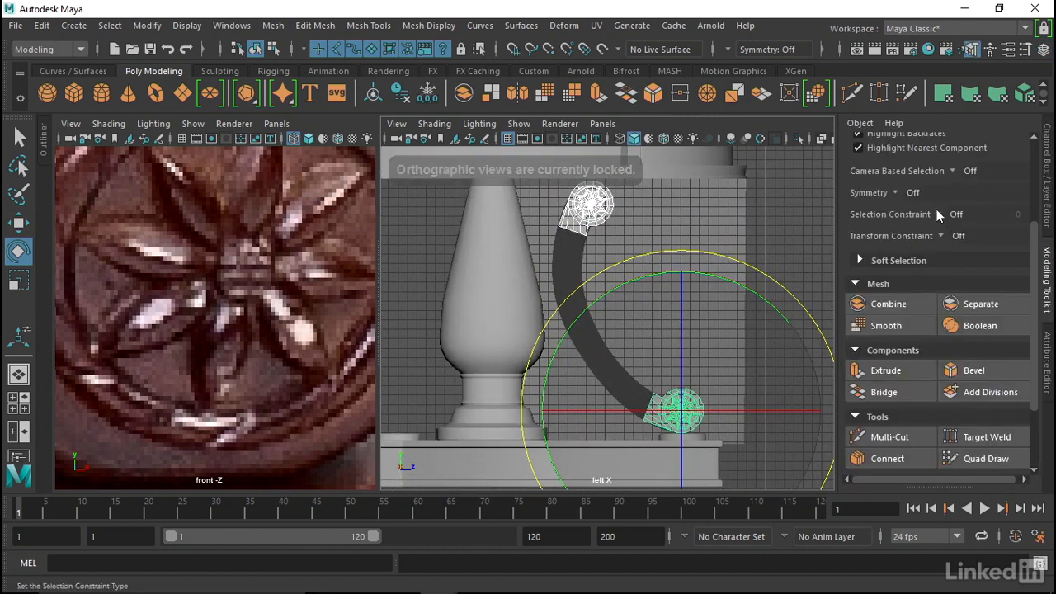
left_click(891, 303)
Step: Select the open neck edges of the upper and lower medallions and bridge them along the reference arm
scroll(646, 266, "up", 3)
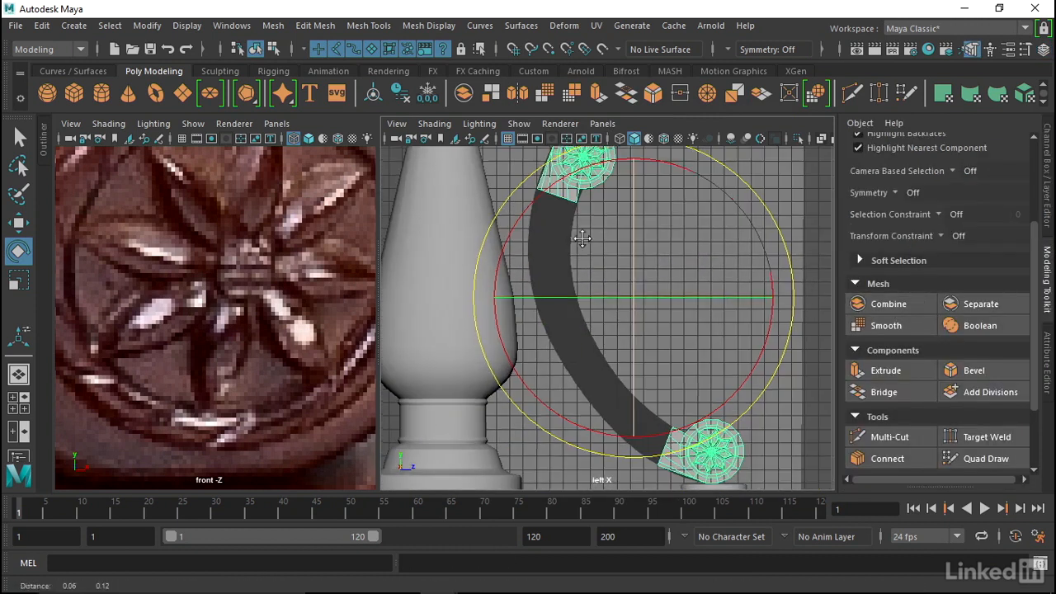
scroll(574, 183, "up", 2)
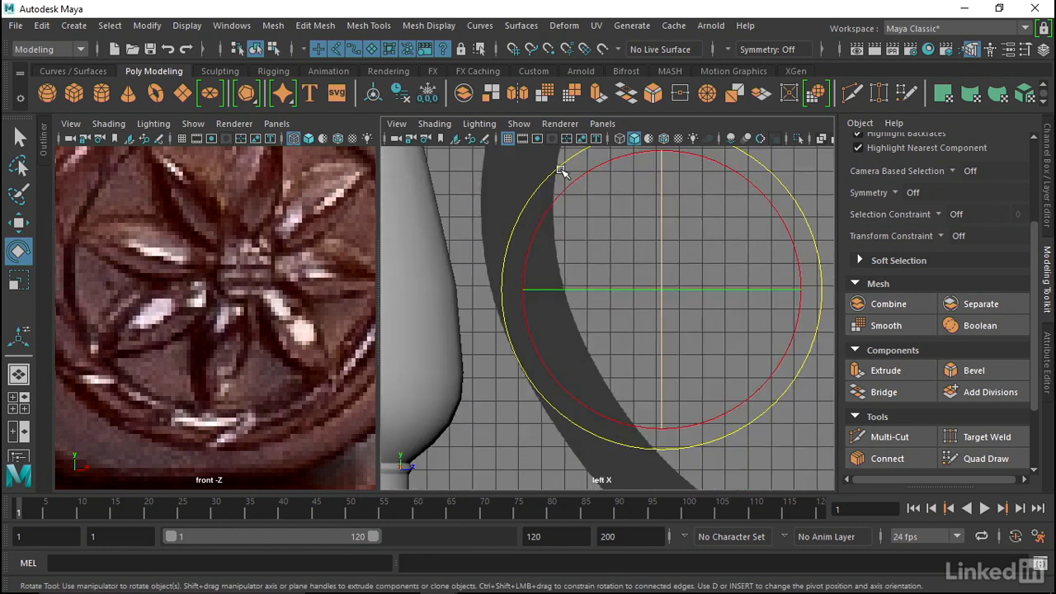
middle_click_drag(570, 173, 580, 252, "alt")
scroll(599, 266, "up", 1)
right_click_drag(613, 276, 593, 125)
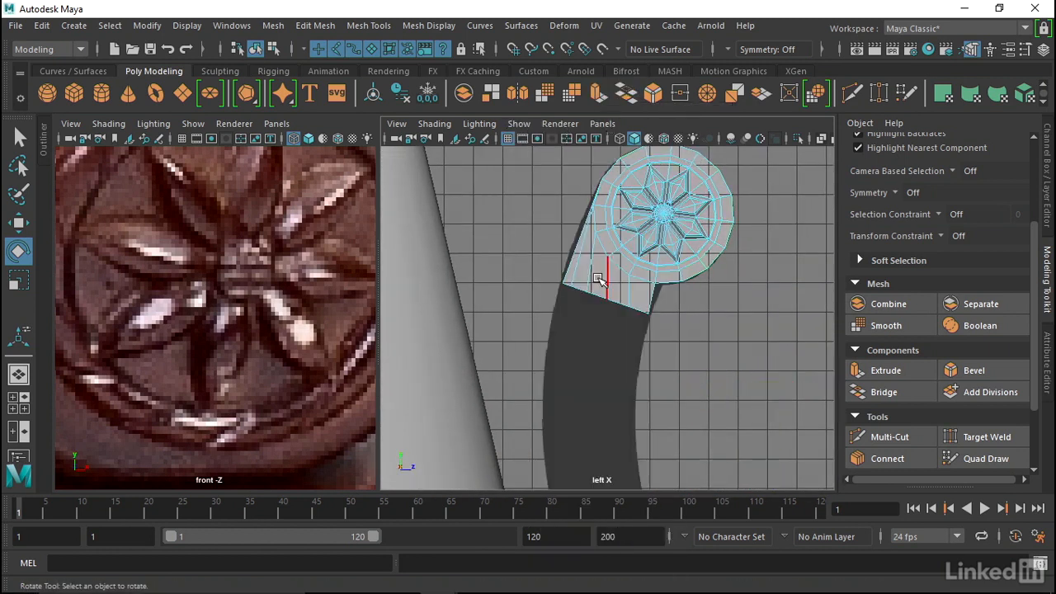
left_click(568, 285)
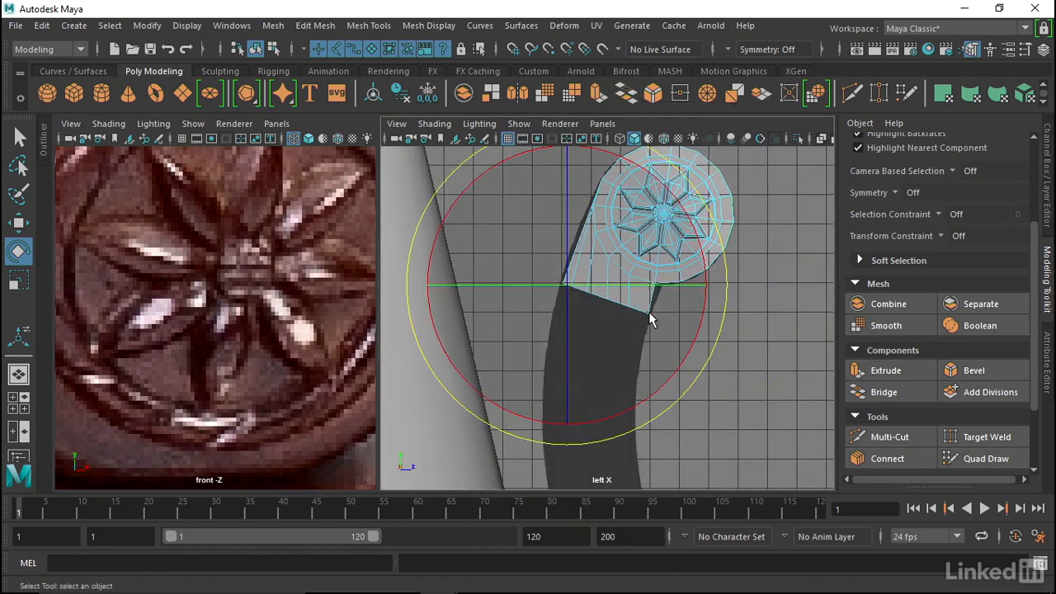
key("q")
scroll(572, 308, "up", 2)
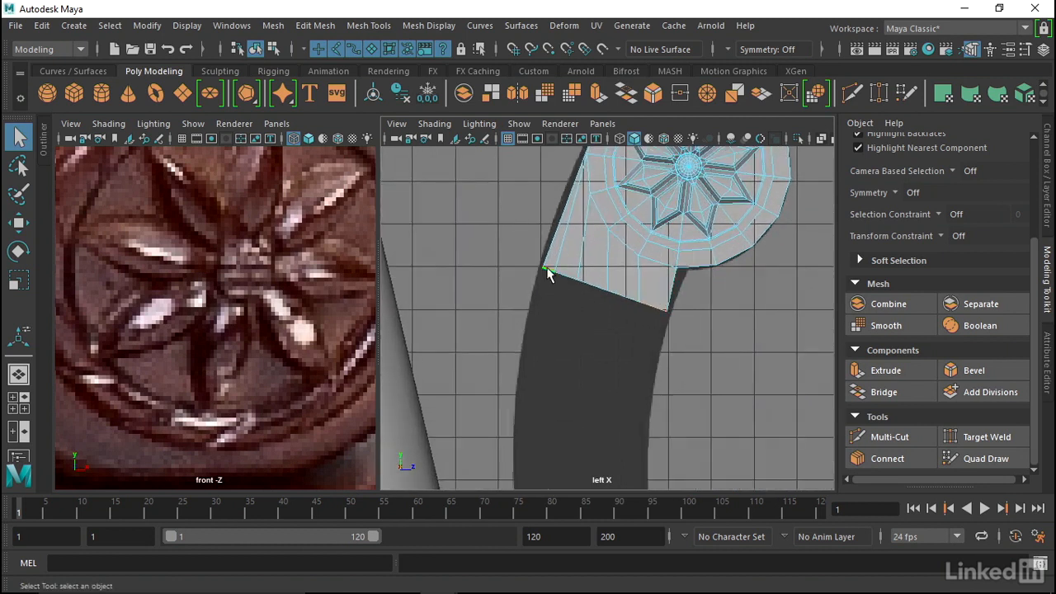
scroll(681, 333, "down", 2)
middle_click_drag(681, 334, 627, 262, "alt")
middle_click_drag(726, 462, 557, 260, "alt")
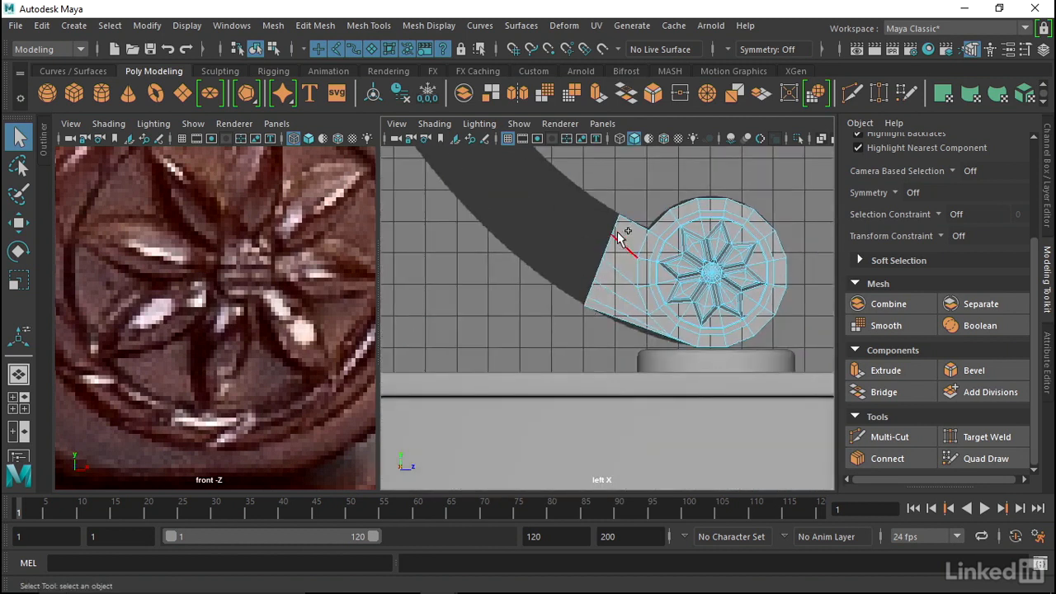
scroll(537, 186, "down", 3)
middle_click_drag(538, 187, 627, 322, "alt")
scroll(578, 305, "down", 3)
middle_click_drag(502, 239, 488, 277, "alt")
left_click(891, 393)
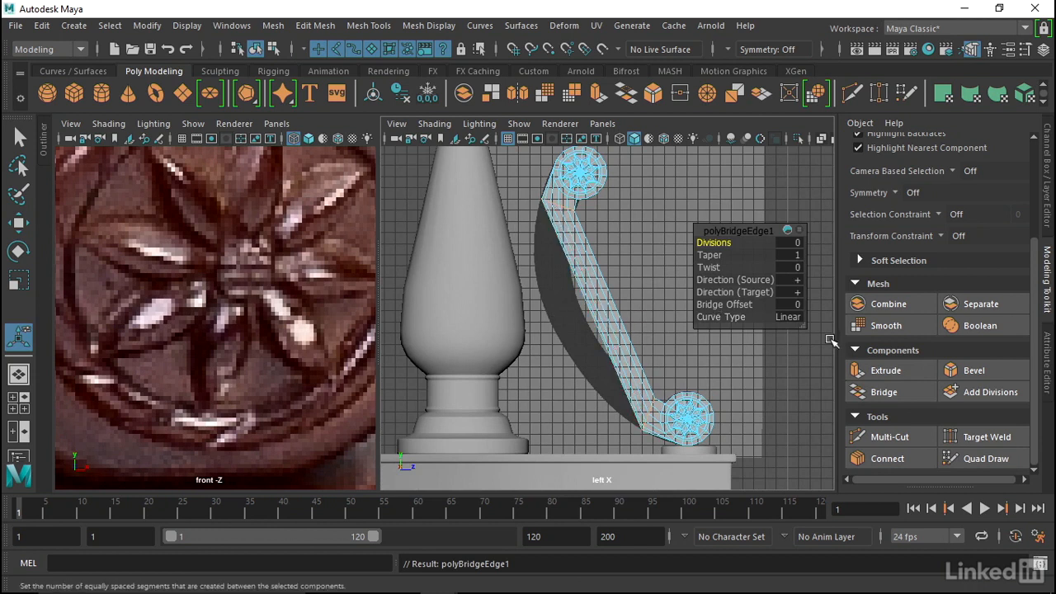
Step: Set the bridge's Divisions to 1 and hide the grid in the left orthographic view
left_click(711, 243)
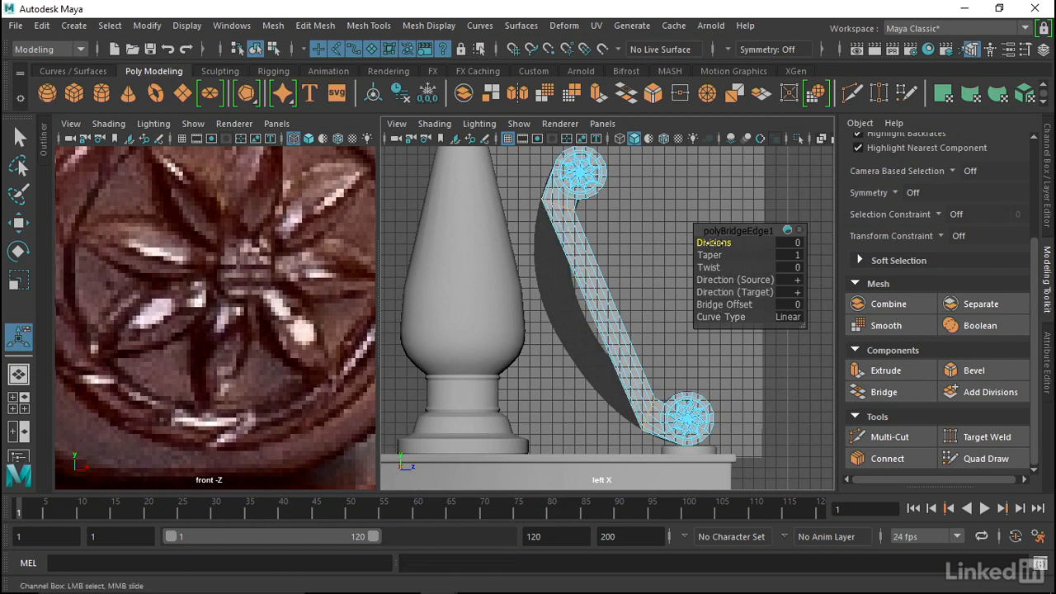
right_click_drag(583, 314, 703, 379, "alt")
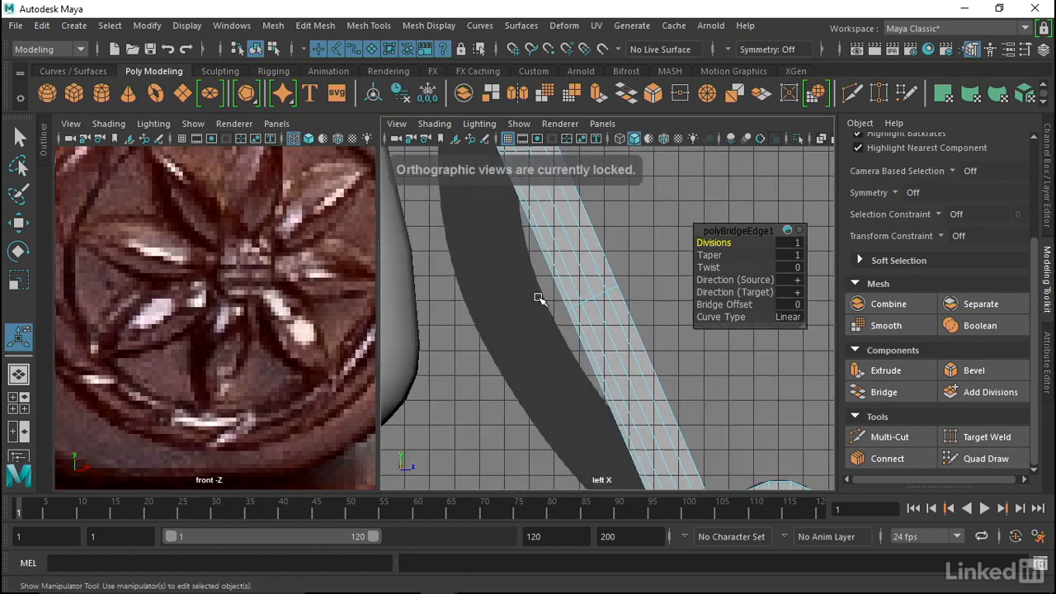
left_click(507, 139)
right_click_drag(641, 304, 528, 275, "alt")
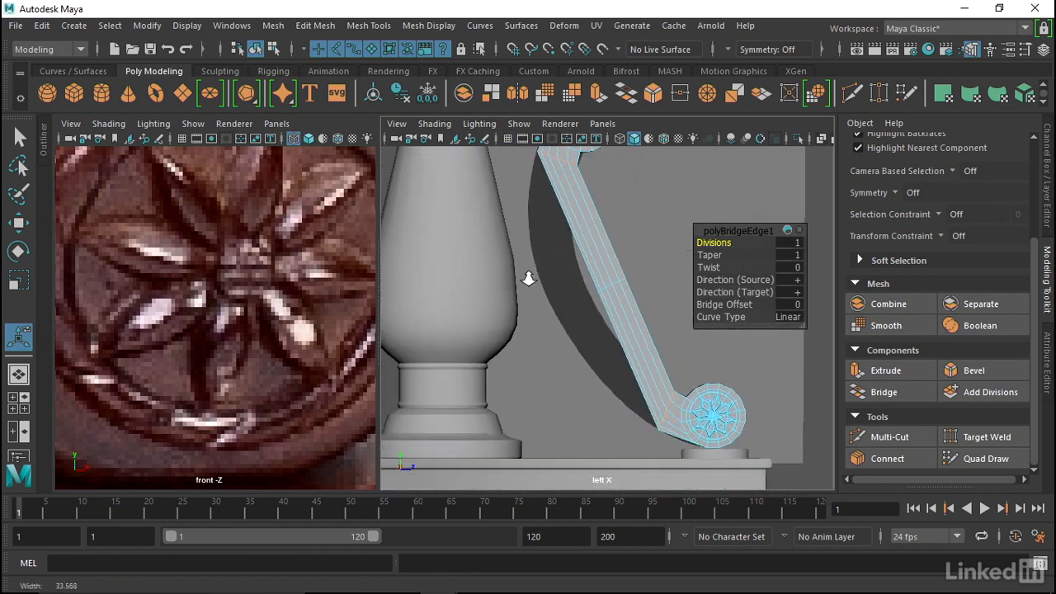
Step: Set the bridge's Curve Type to Blend and its Divisions to 3
left_click(789, 317)
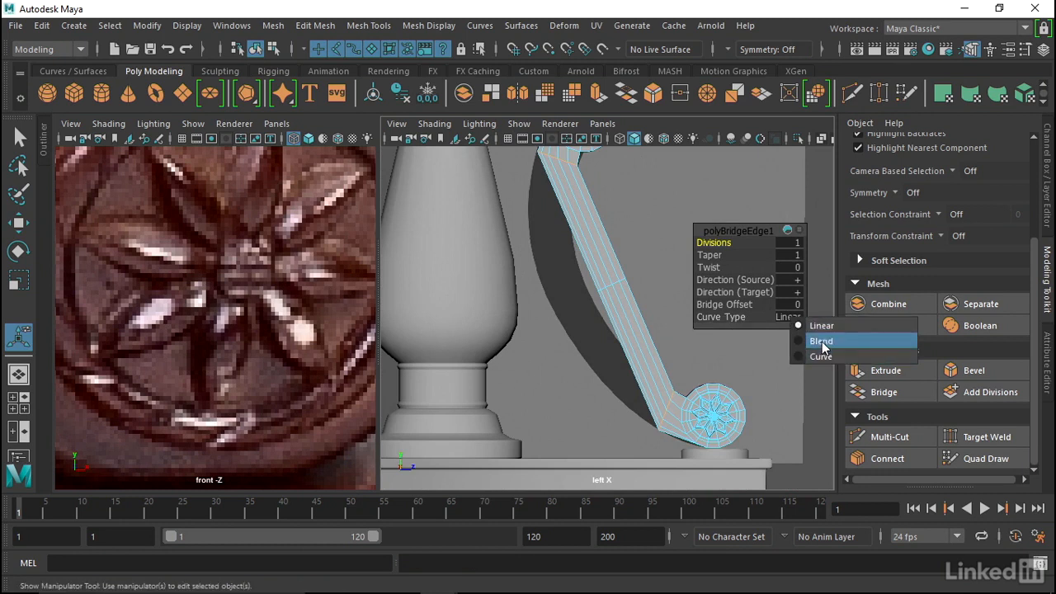
left_click(820, 340)
right_click_drag(619, 278, 730, 229, "alt")
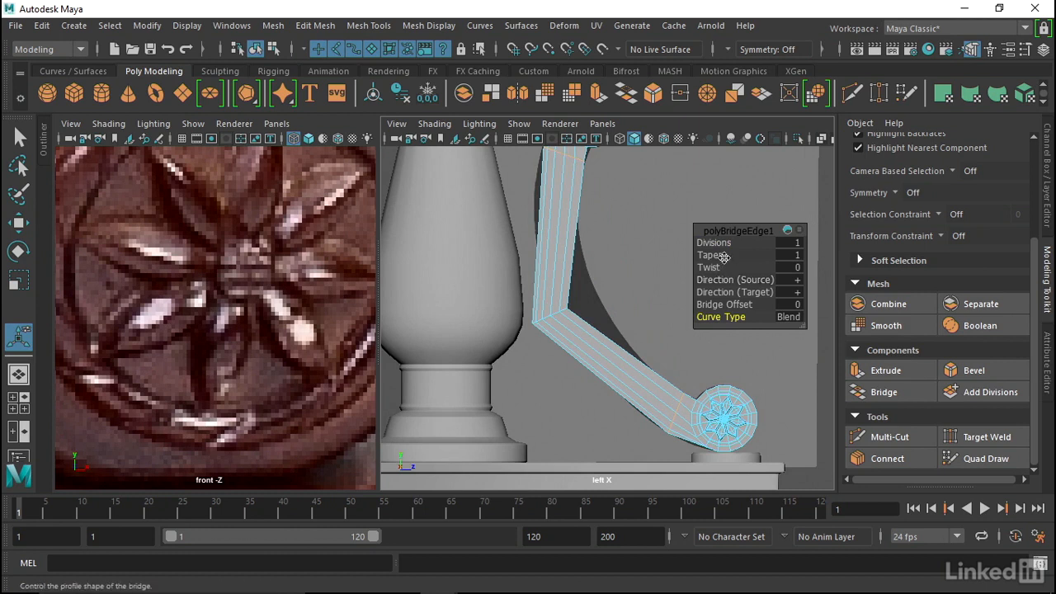
left_click_drag(713, 242, 726, 242)
right_click_drag(640, 236, 558, 254, "alt")
middle_click_drag(652, 313, 599, 305, "alt")
right_click_drag(599, 304, 618, 312, "alt")
middle_click_drag(581, 309, 603, 325, "alt")
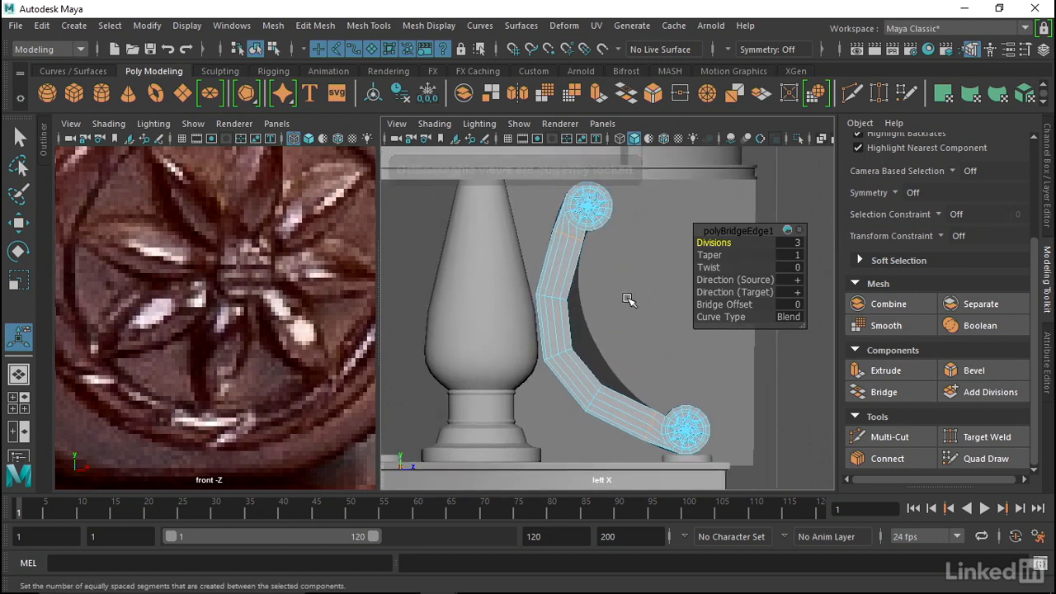
Step: Move the bridge's vertex rows so the arm follows the dark curved reference between the two medallions
key("w")
right_click_drag(559, 271, 473, 101)
middle_click_drag(559, 308, 562, 291, "alt")
right_click_drag(561, 291, 590, 291, "alt")
left_click_drag(489, 238, 635, 312)
left_click_drag(544, 274, 624, 425)
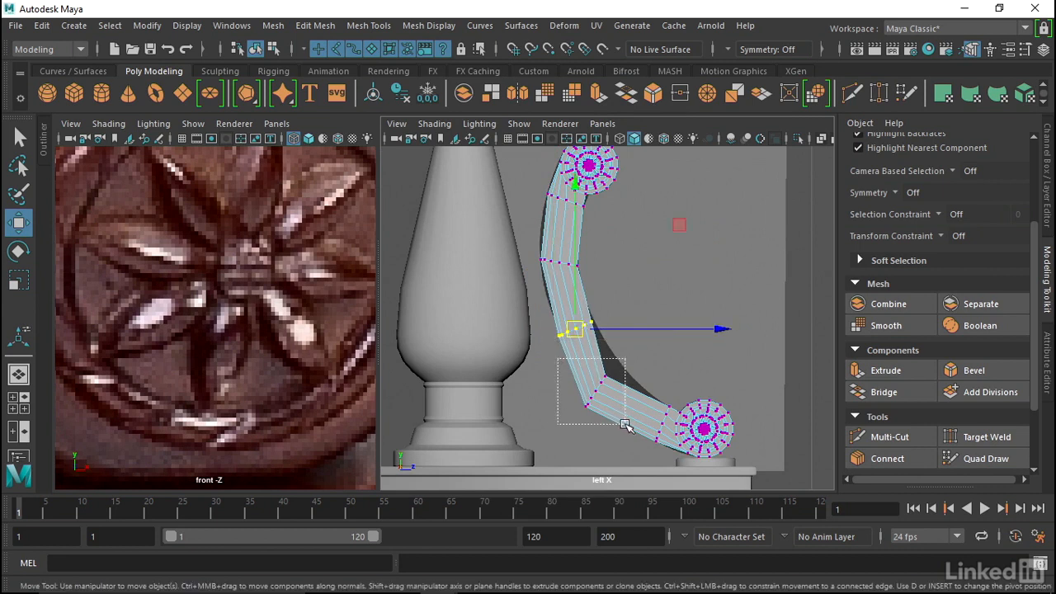
left_click_drag(598, 392, 612, 379)
right_click_drag(675, 315, 646, 324, "alt")
middle_click_drag(646, 324, 644, 357, "alt")
right_click_drag(644, 356, 613, 293, "alt")
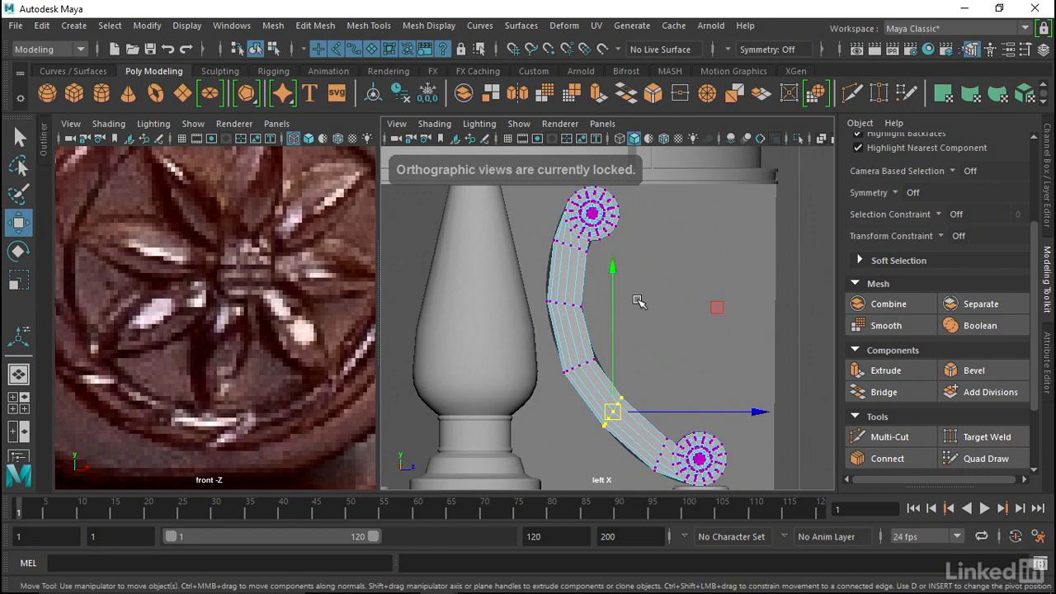
Step: Switch to the perspective view and inspect the bridged scroll leg from several sides against the column and base
key("space")
left_click_drag(638, 301, 698, 264)
left_click_drag(669, 313, 710, 317, "alt")
right_click_drag(710, 317, 443, 297, "alt")
left_click_drag(443, 297, 537, 311, "alt")
right_click_drag(538, 312, 450, 326, "alt")
left_click_drag(450, 325, 568, 309, "alt")
middle_click_drag(573, 239, 590, 282, "alt")
right_click_drag(590, 281, 562, 286, "alt")
mouse_move(562, 286)
left_mouse_down("alt")
mouse_move(490, 292)
mouse_move(566, 292)
left_mouse_up("alt")
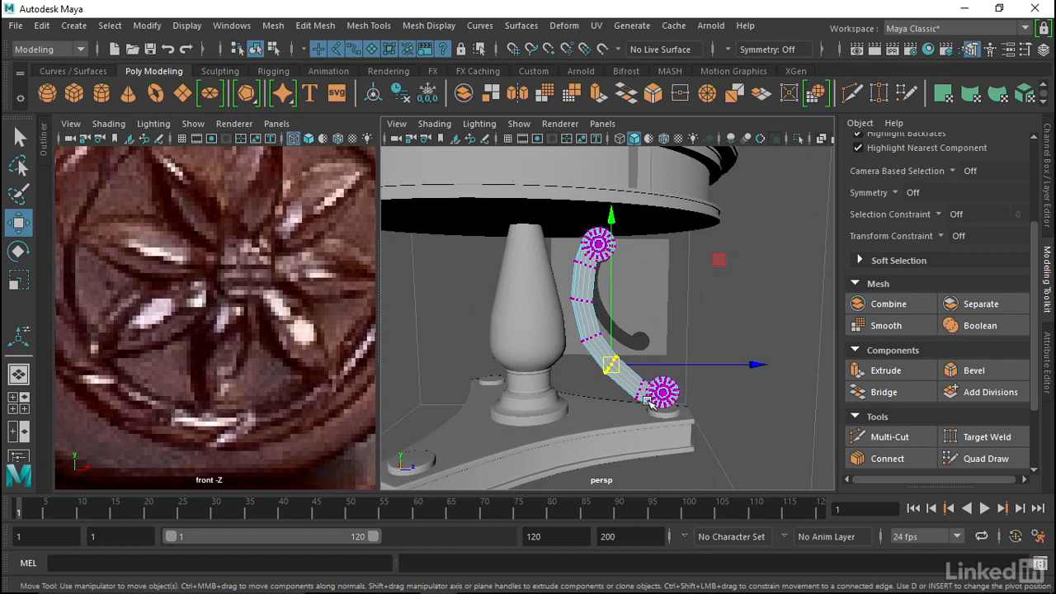
left_click_drag(592, 195, 578, 297, "alt")
right_click_drag(578, 297, 663, 306, "alt")
middle_click_drag(665, 306, 629, 229, "alt")
right_click_drag(629, 228, 696, 281, "alt")
middle_click_drag(695, 280, 587, 206, "alt")
right_click_drag(588, 206, 639, 244, "alt")
left_click_drag(640, 243, 576, 297, "alt")
right_click_drag(593, 327, 648, 337, "alt")
left_click_drag(649, 338, 588, 326, "alt")
Step: Examine the carved scroll end in the reference photo and compare it with the modeled leg
right_click_drag(239, 270, 220, 252, "alt")
right_click_drag(197, 291, 235, 249, "alt")
middle_click_drag(569, 228, 767, 250, "alt")
right_click_drag(767, 250, 710, 256, "alt")
middle_click_drag(635, 345, 660, 356, "alt")
right_click_drag(620, 351, 552, 316, "alt")
middle_click_drag(552, 316, 658, 444, "alt")
right_click_drag(681, 424, 504, 327, "alt")
middle_click_drag(504, 326, 471, 347, "alt")
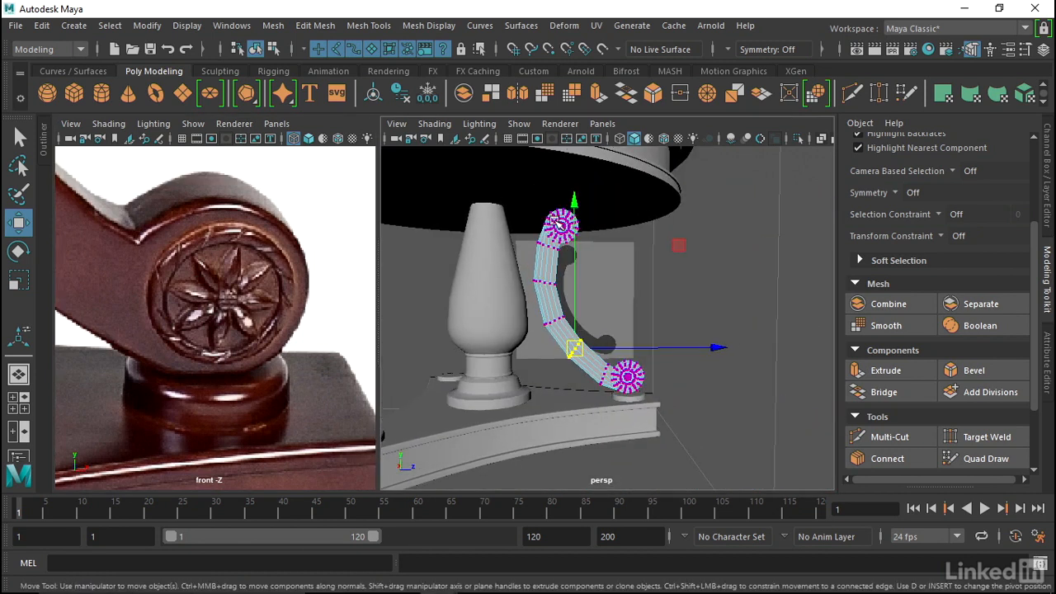
right_click_drag(538, 297, 576, 322, "alt")
left_click_drag(576, 322, 605, 326, "alt")
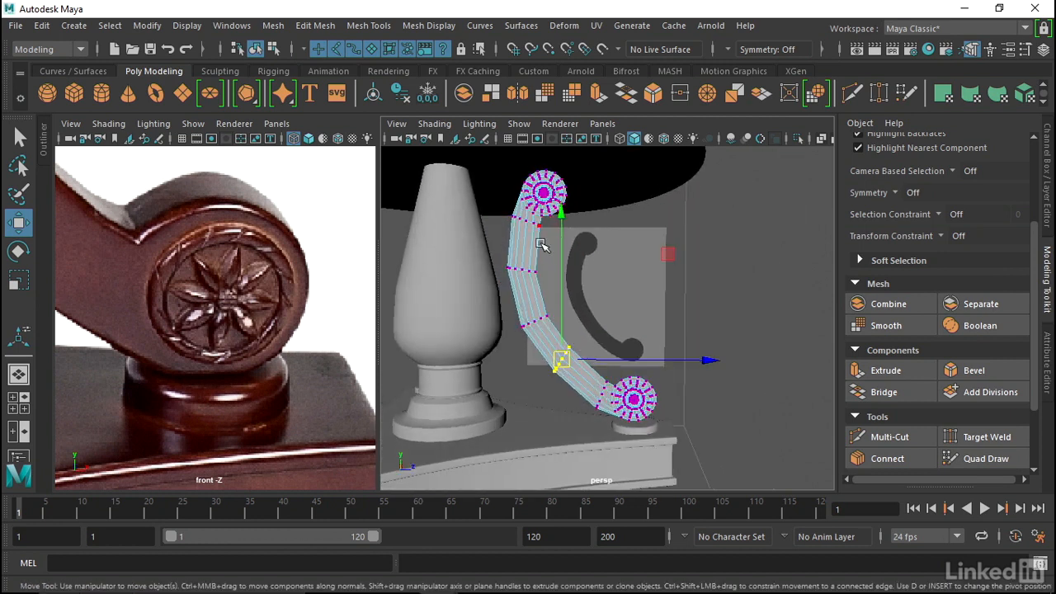
Step: Return the leg to object mode and check its curve with the smooth mesh preview on
right_click_drag(502, 257, 580, 114)
left_click_drag(543, 202, 586, 211, "alt")
key("3")
left_click_drag(453, 286, 465, 281, "alt")
right_click_drag(465, 280, 505, 290, "alt")
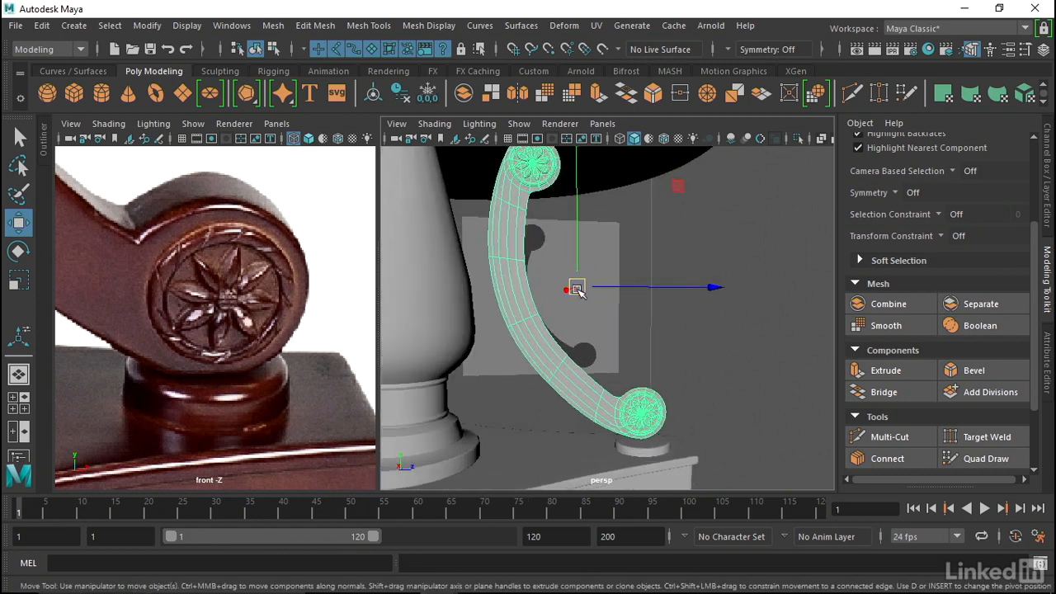
left_click_drag(579, 292, 526, 302, "alt")
middle_click_drag(510, 252, 524, 289, "alt")
mouse_move(524, 289)
left_mouse_down("alt")
mouse_move(521, 302)
mouse_move(516, 277)
left_mouse_up("alt")
right_click_drag(479, 266, 511, 265, "alt")
middle_click_drag(511, 265, 545, 319, "alt")
right_click_drag(544, 319, 536, 340, "alt")
middle_click_drag(536, 340, 528, 283, "alt")
right_click_drag(528, 282, 487, 270, "alt")
left_click_drag(487, 269, 537, 306, "alt")
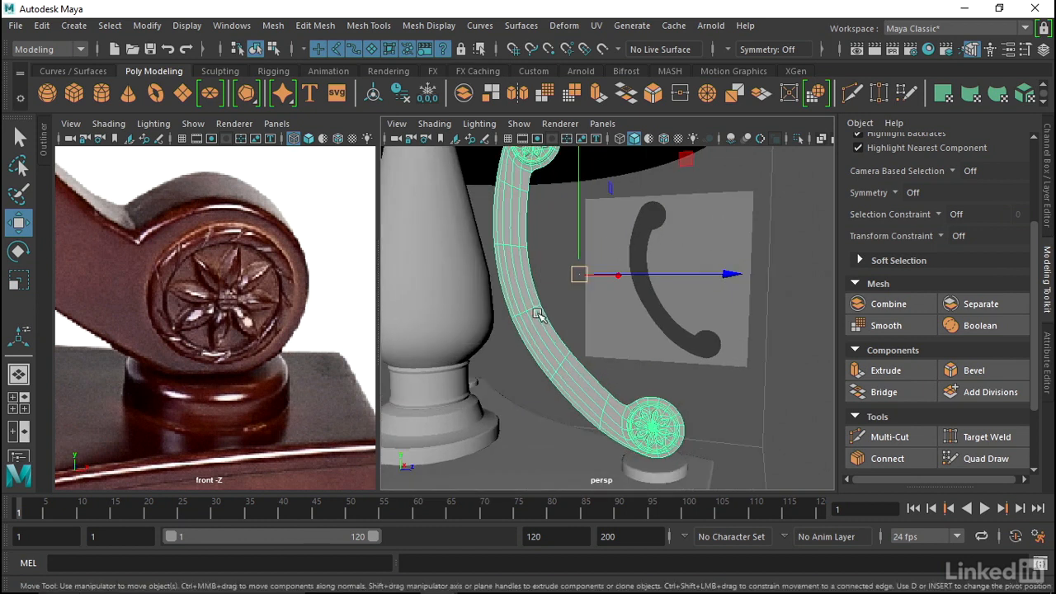
Step: Turn off the smooth preview and compare the flat leg's thickness with the scroll in the reference photo
key("1")
left_click_drag(583, 345, 553, 396, "alt")
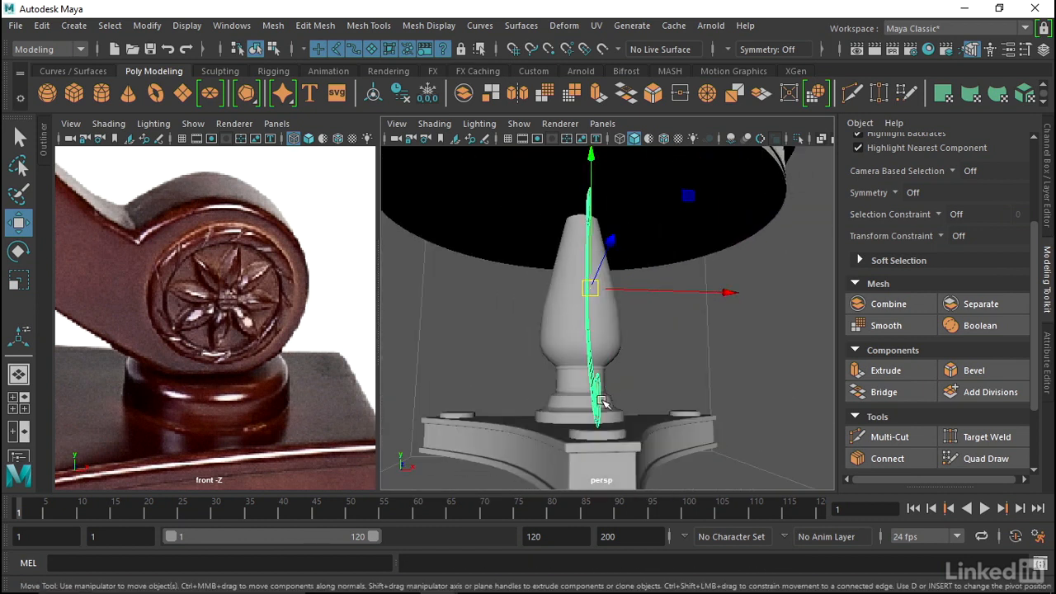
left_click_drag(667, 401, 598, 384, "alt")
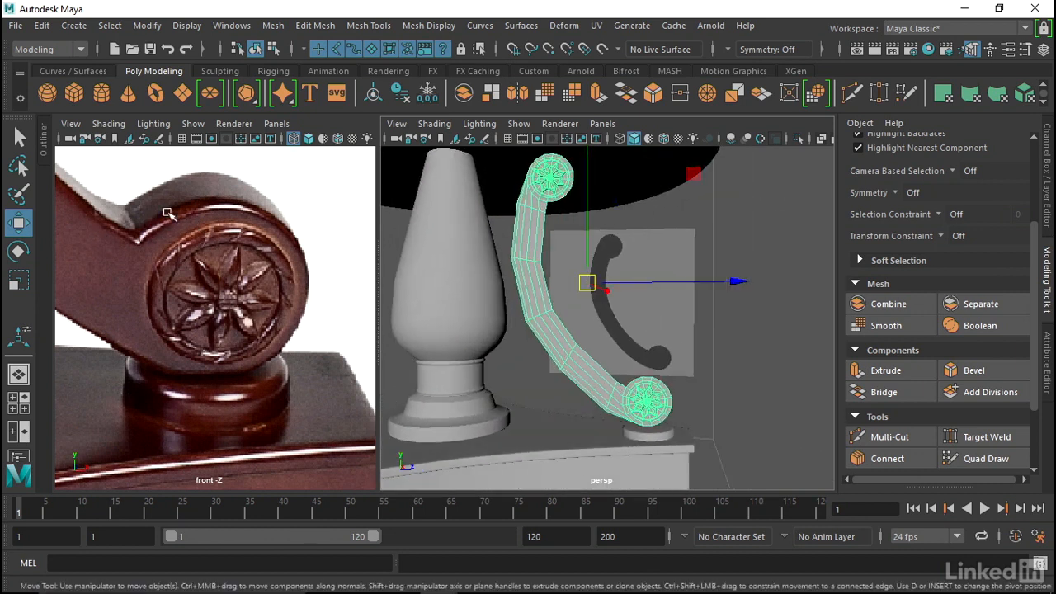
right_click_drag(177, 282, 164, 268, "alt")
left_click(164, 268, "alt")
middle_click_drag(153, 214, 210, 270, "alt")
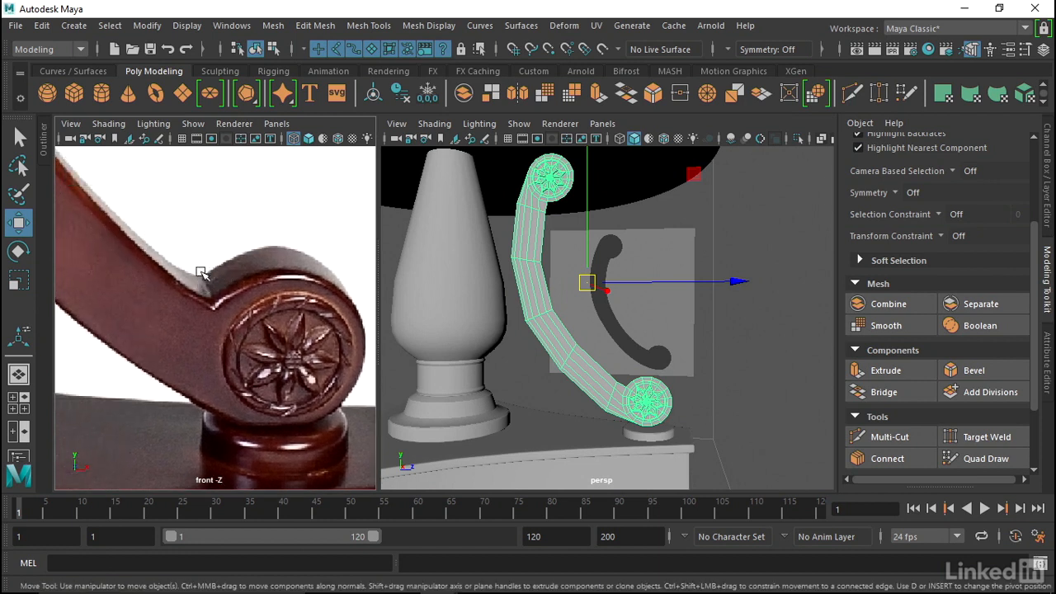
left_click_drag(445, 318, 460, 322, "alt")
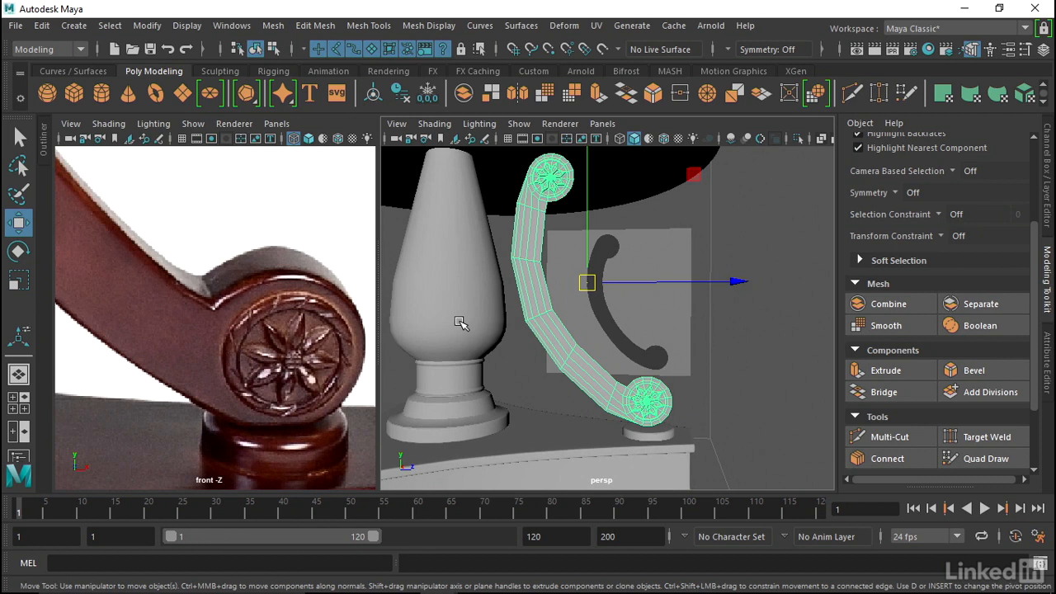